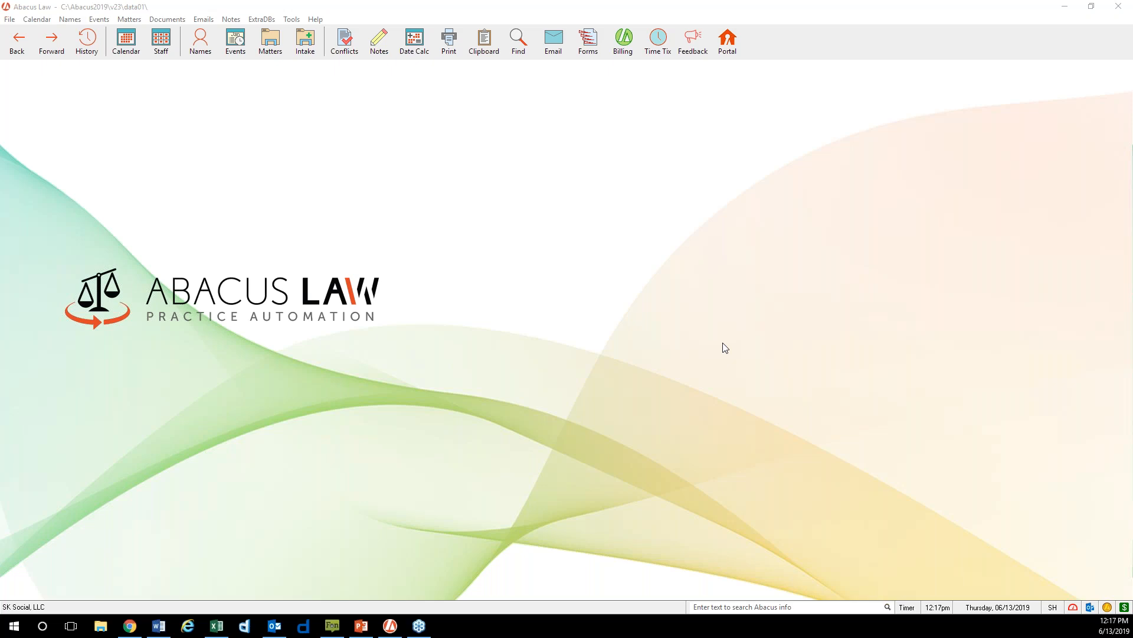
Step: Check the available custom reports and dismiss the resulting notice
{"action": "left_click", "coordinate": [554, 301]}
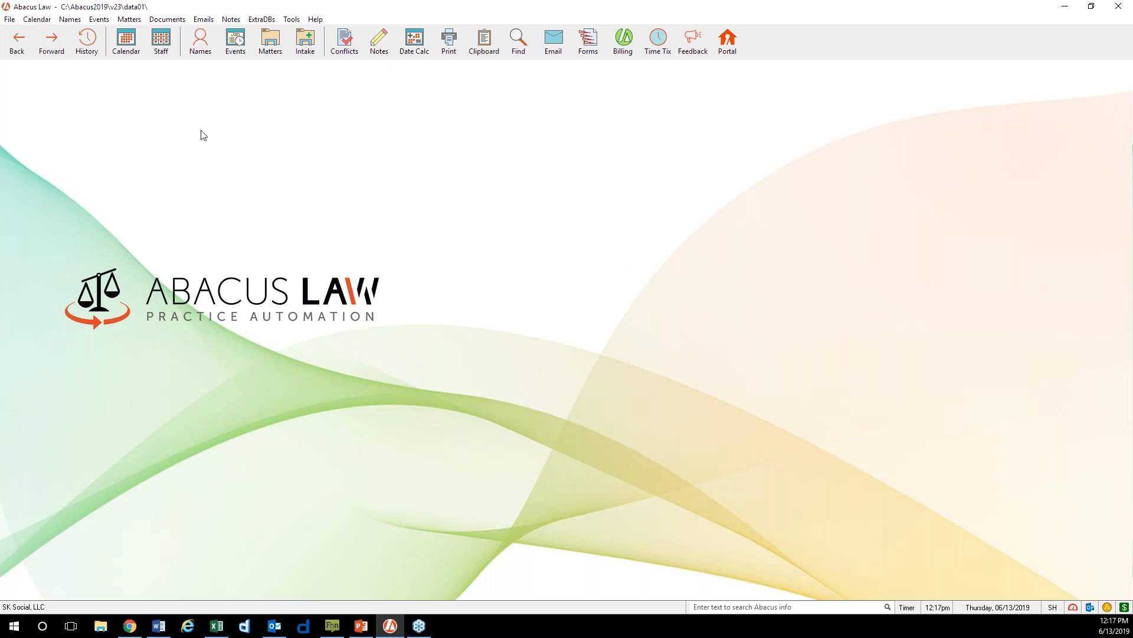
{"action": "left_click", "coordinate": [12, 19]}
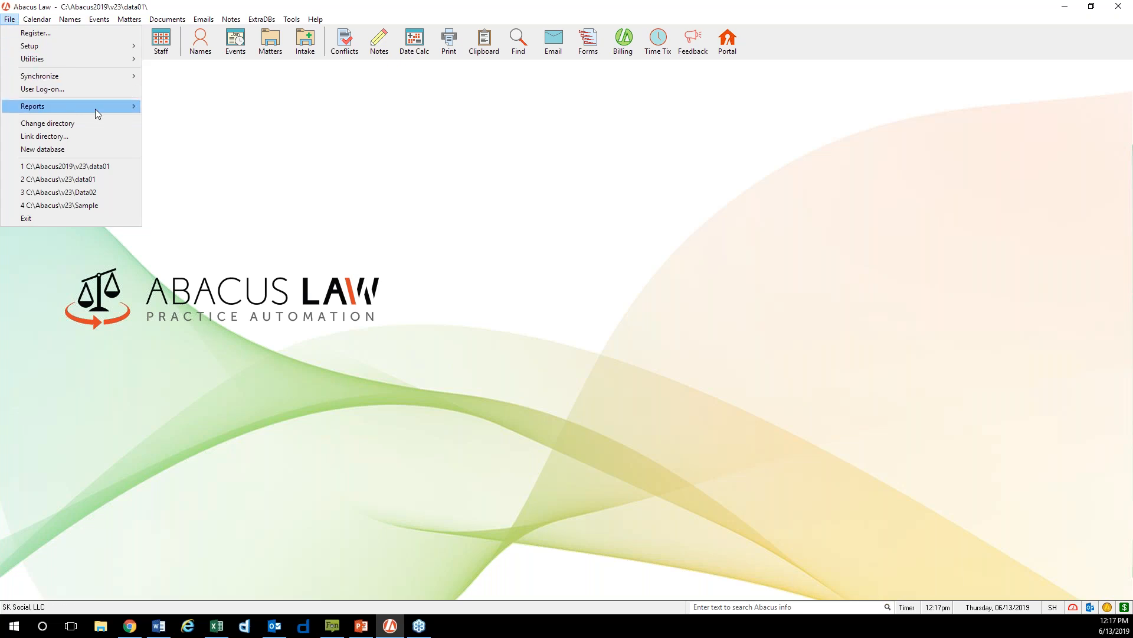
{"action": "mouse_move", "coordinate": [107, 112]}
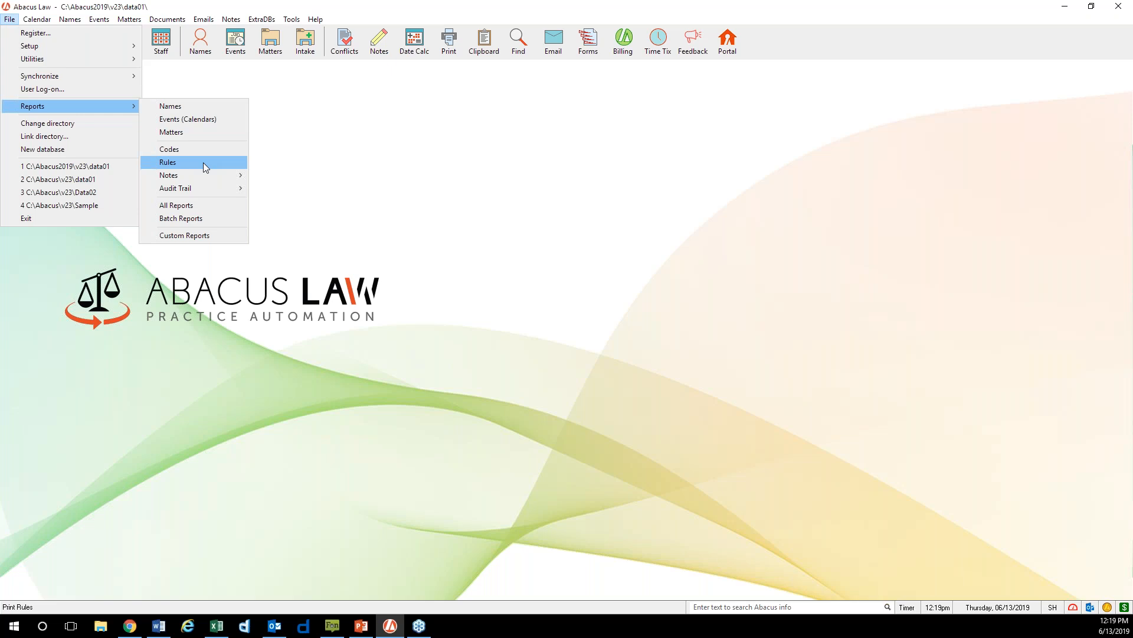
{"action": "mouse_move", "coordinate": [214, 191]}
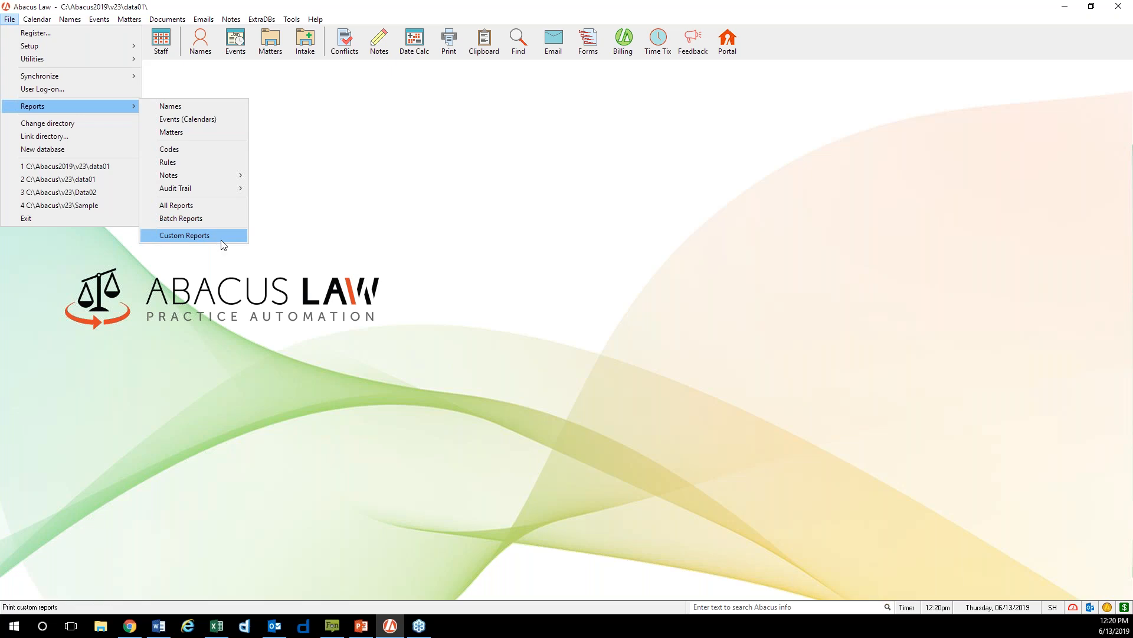
{"action": "left_click", "coordinate": [222, 241]}
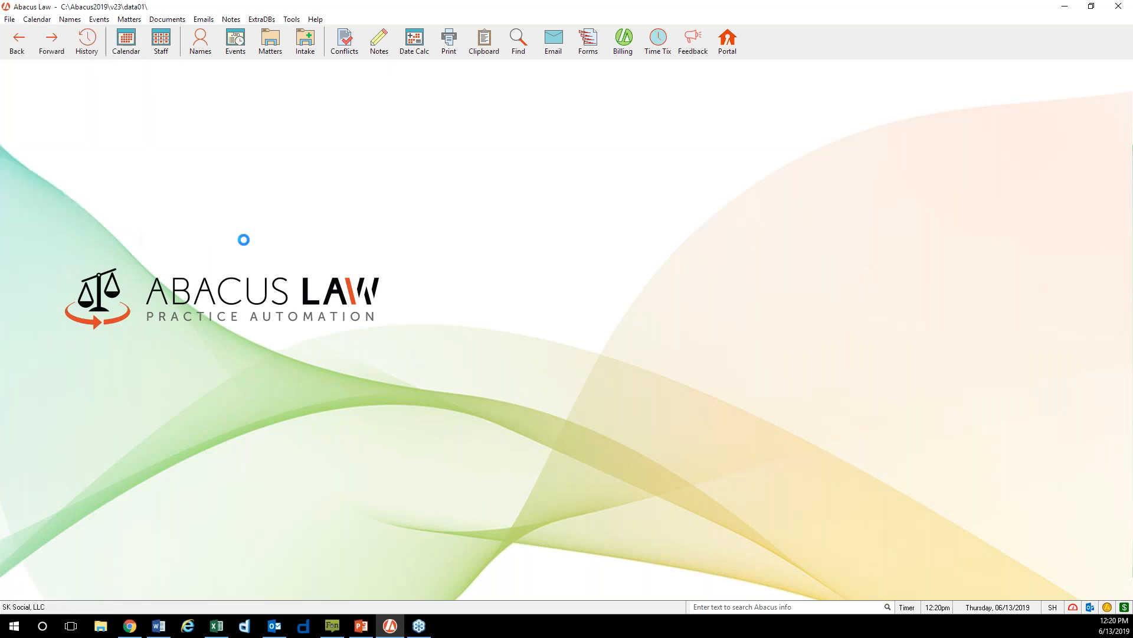
{"action": "left_click_drag", "start_coordinate": [600, 238], "coordinate": [564, 168]}
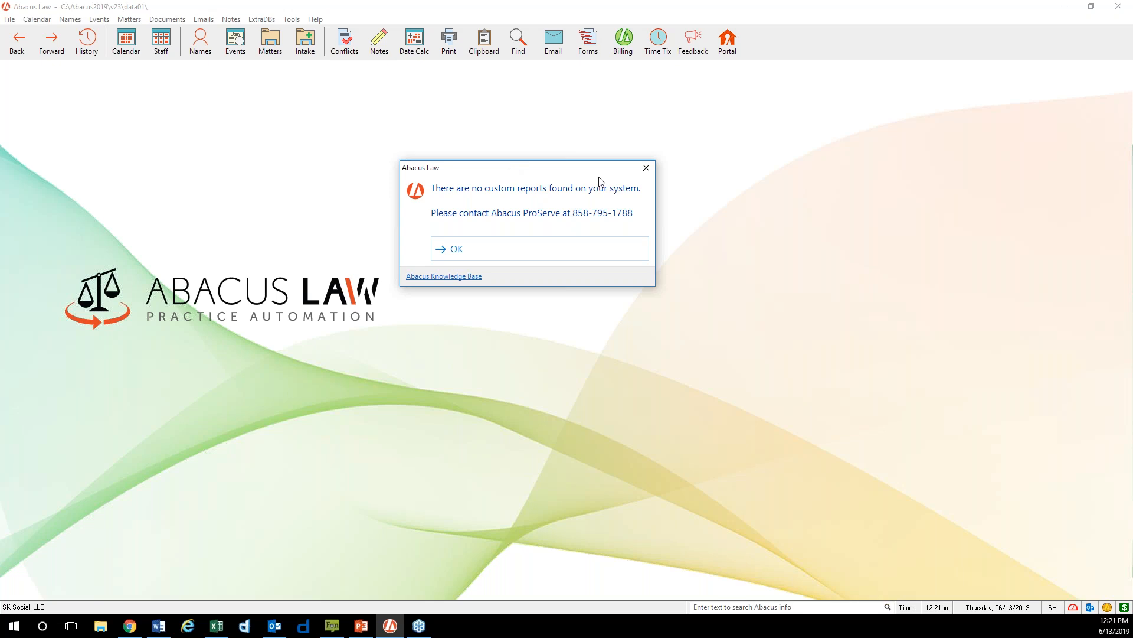
{"action": "left_click", "coordinate": [646, 168]}
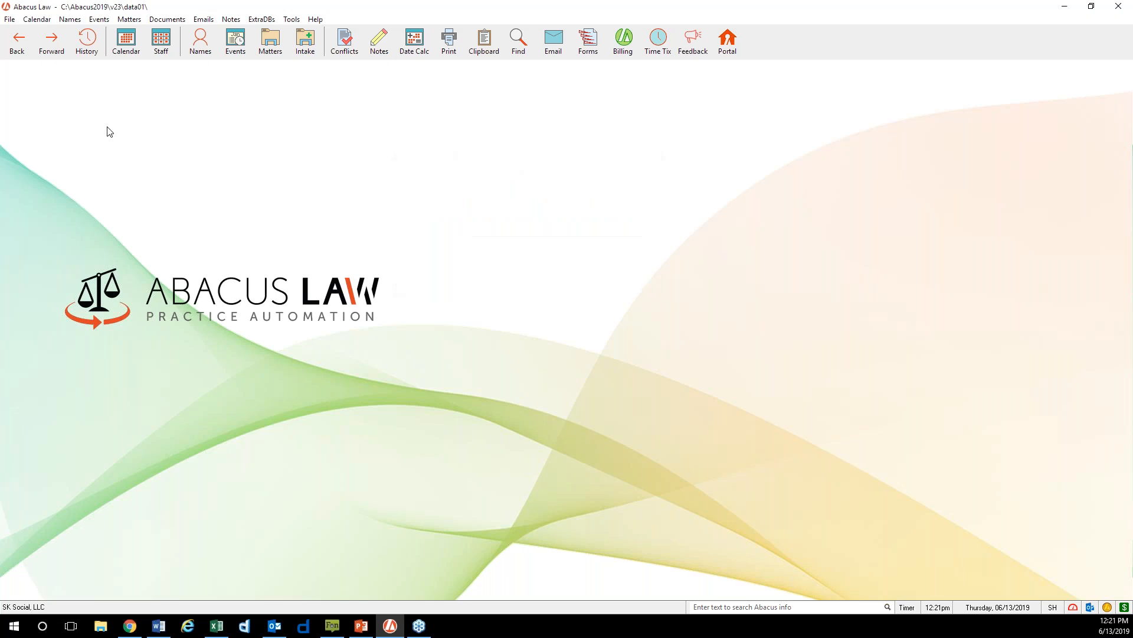
Step: Open the report settings for printing Matters information
{"action": "left_click", "coordinate": [9, 21]}
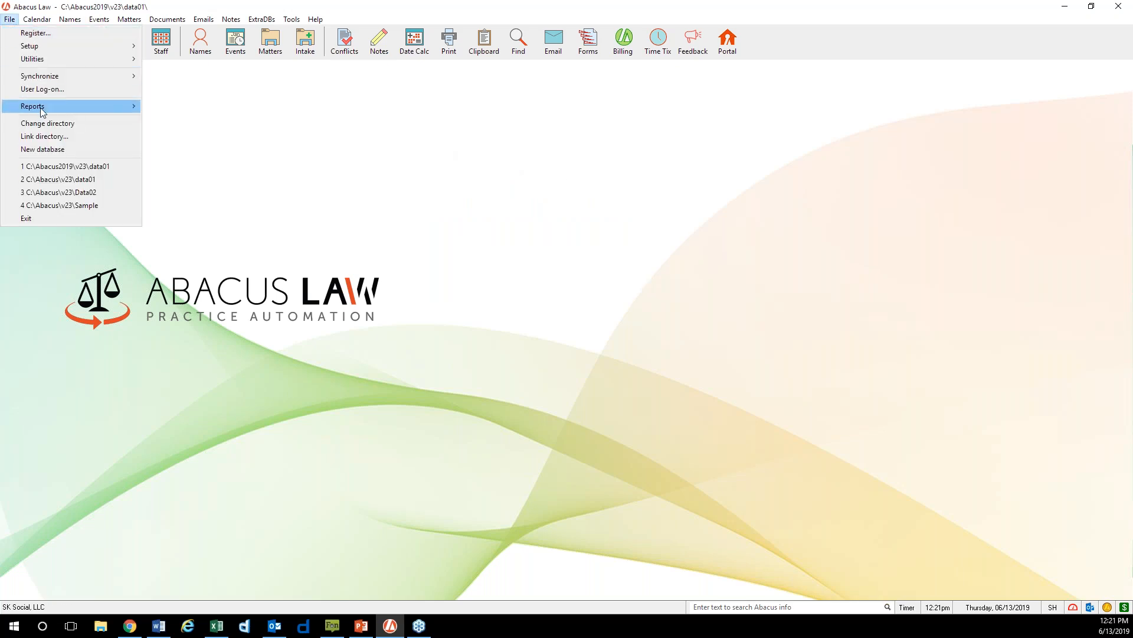
{"action": "mouse_move", "coordinate": [41, 109]}
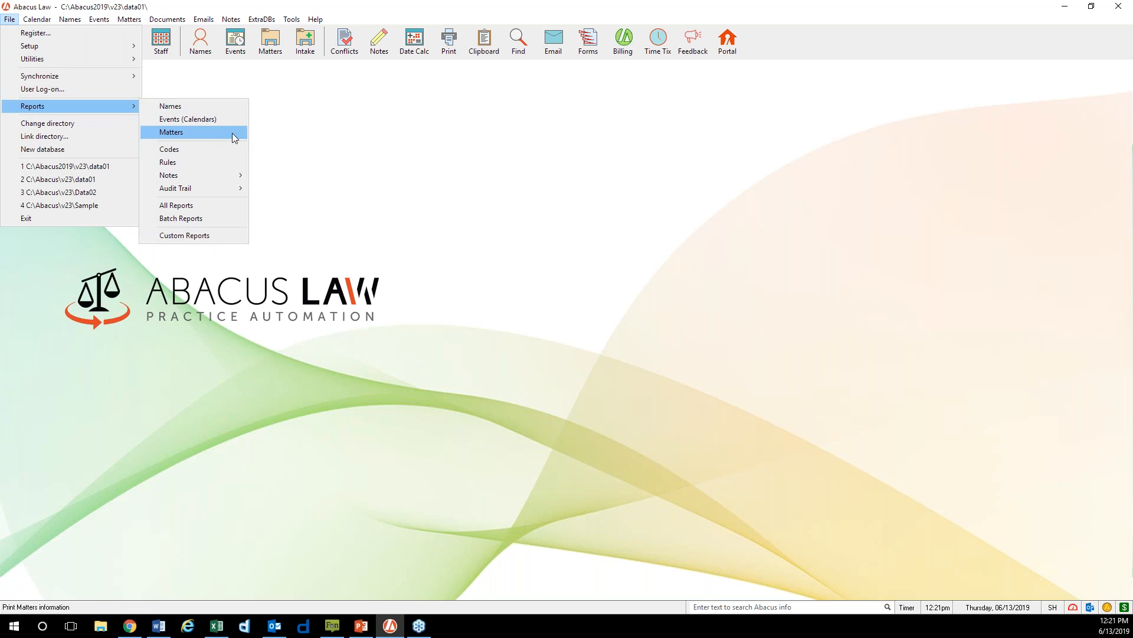
{"action": "left_click", "coordinate": [195, 133]}
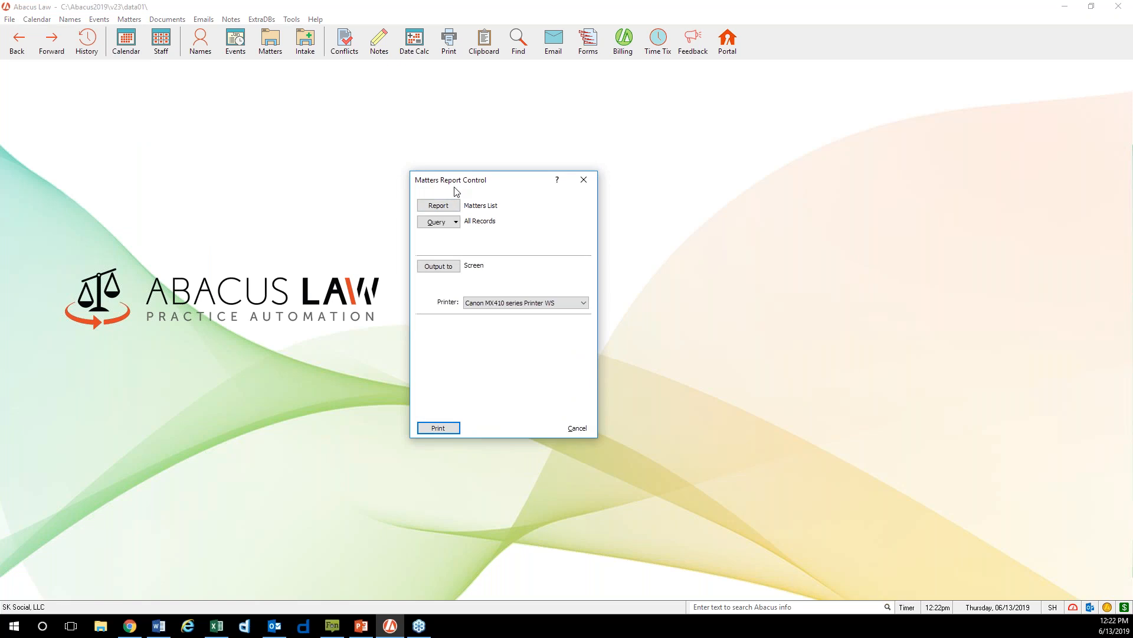
{"action": "left_click_drag", "start_coordinate": [529, 179], "coordinate": [555, 167]}
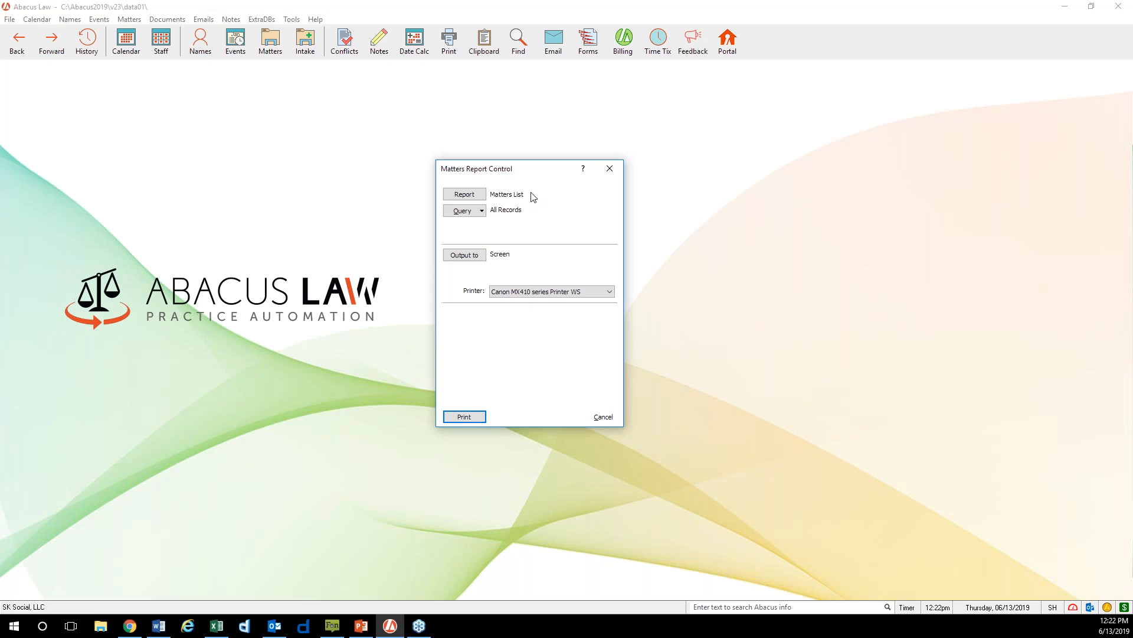
Step: Inspect the column layout of the Matters List report, widening its columns, and close it and the report list
{"action": "left_click", "coordinate": [473, 195]}
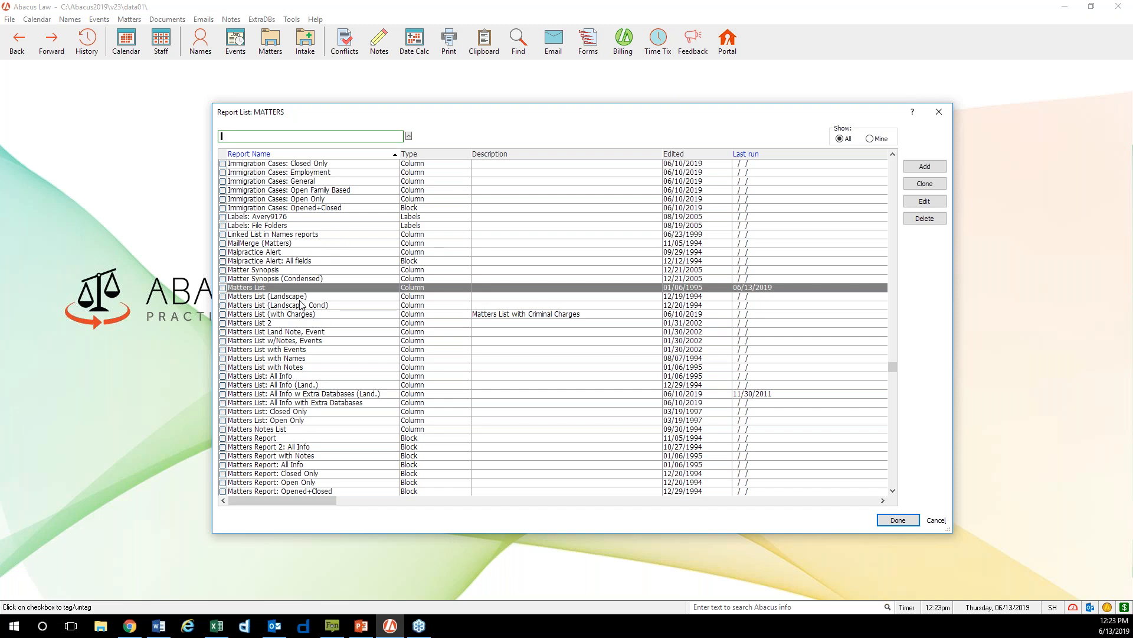
{"action": "left_click", "coordinate": [298, 290]}
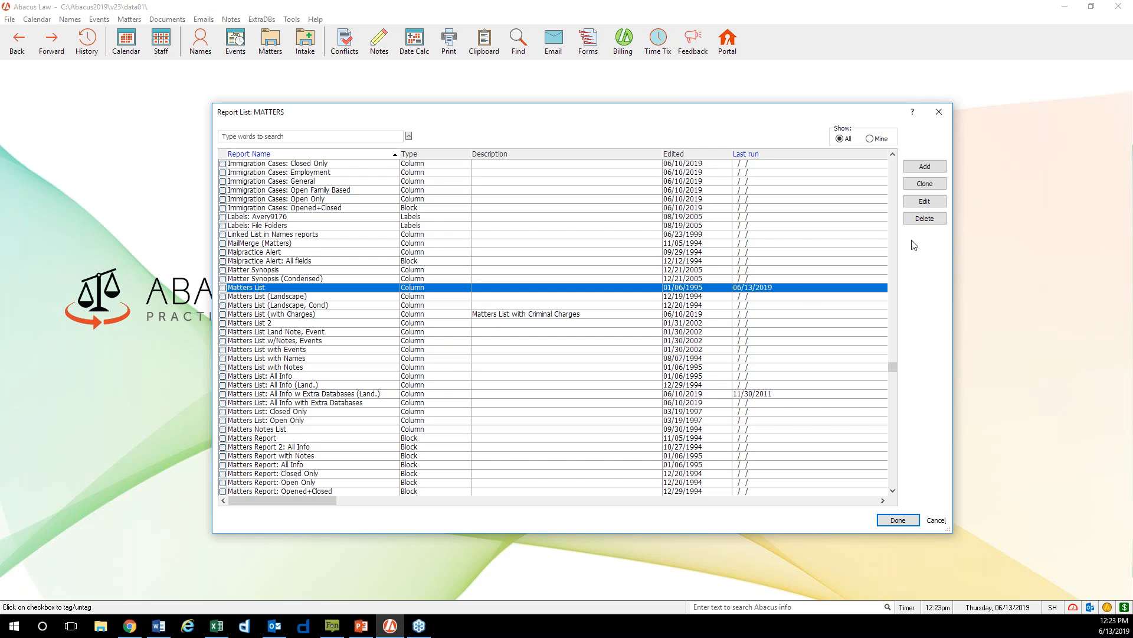
{"action": "left_click", "coordinate": [938, 202]}
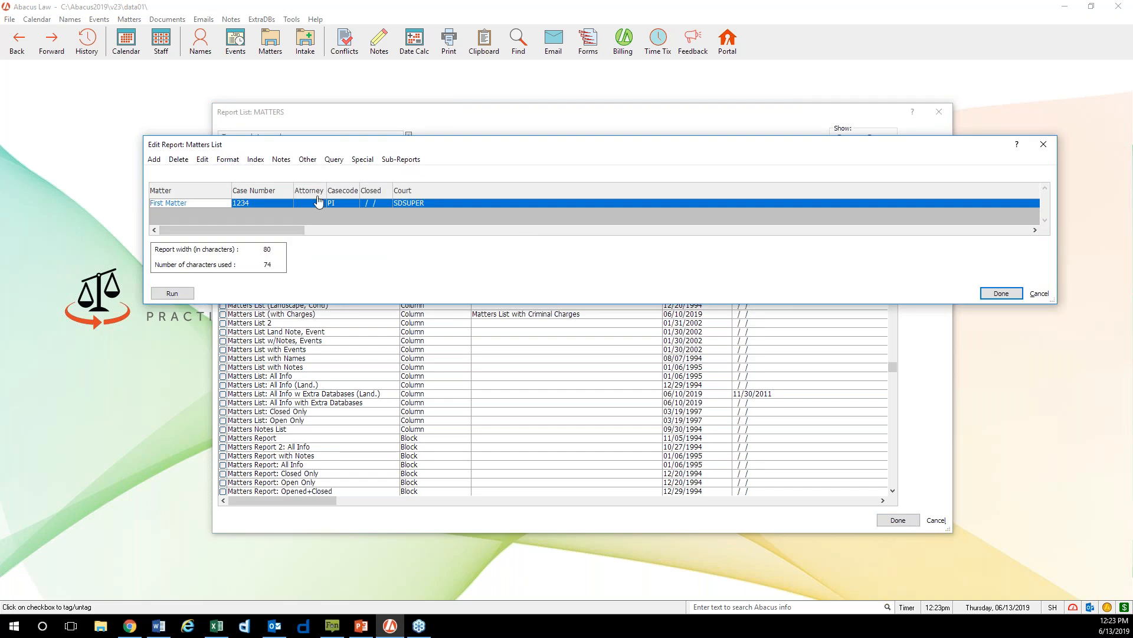
{"action": "left_click_drag", "start_coordinate": [326, 192], "coordinate": [462, 197]}
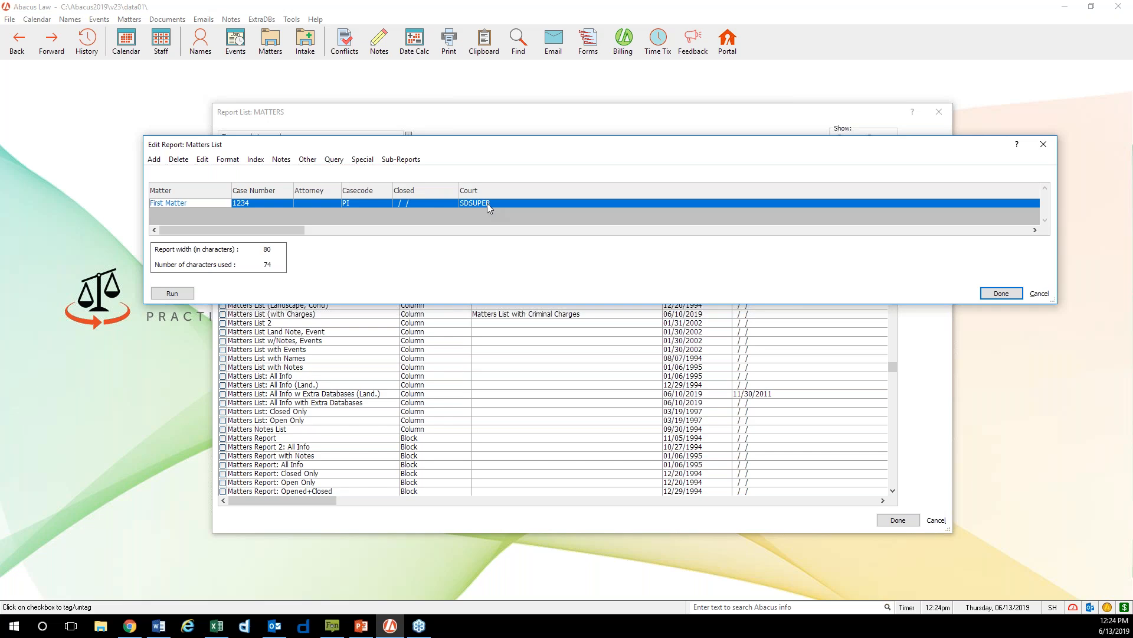
{"action": "left_click", "coordinate": [1048, 152]}
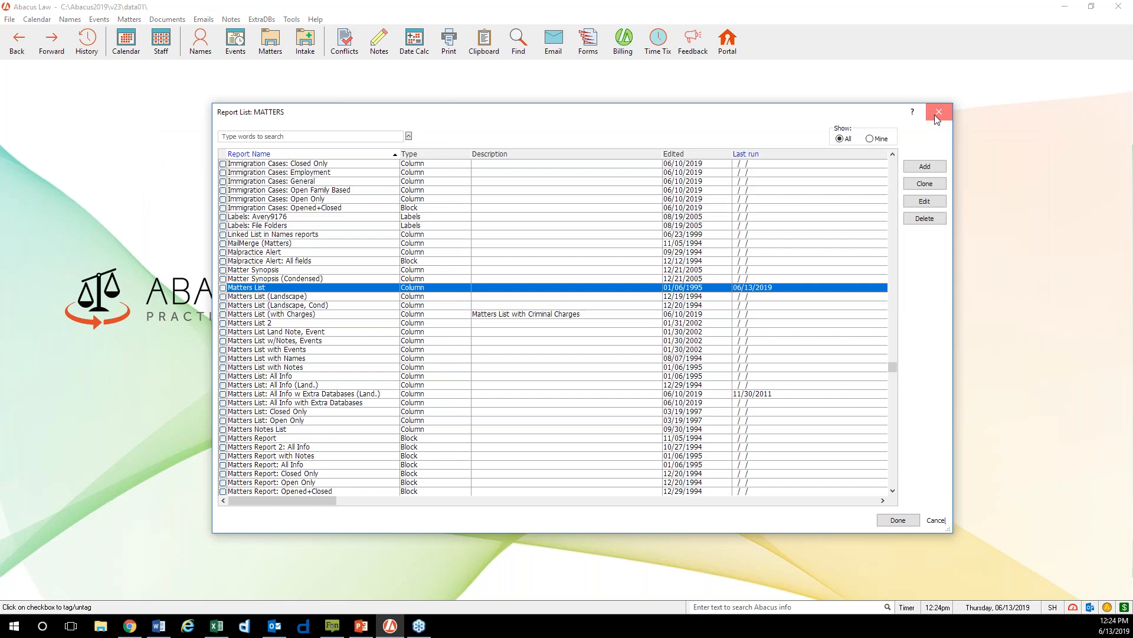
{"action": "left_click", "coordinate": [935, 116]}
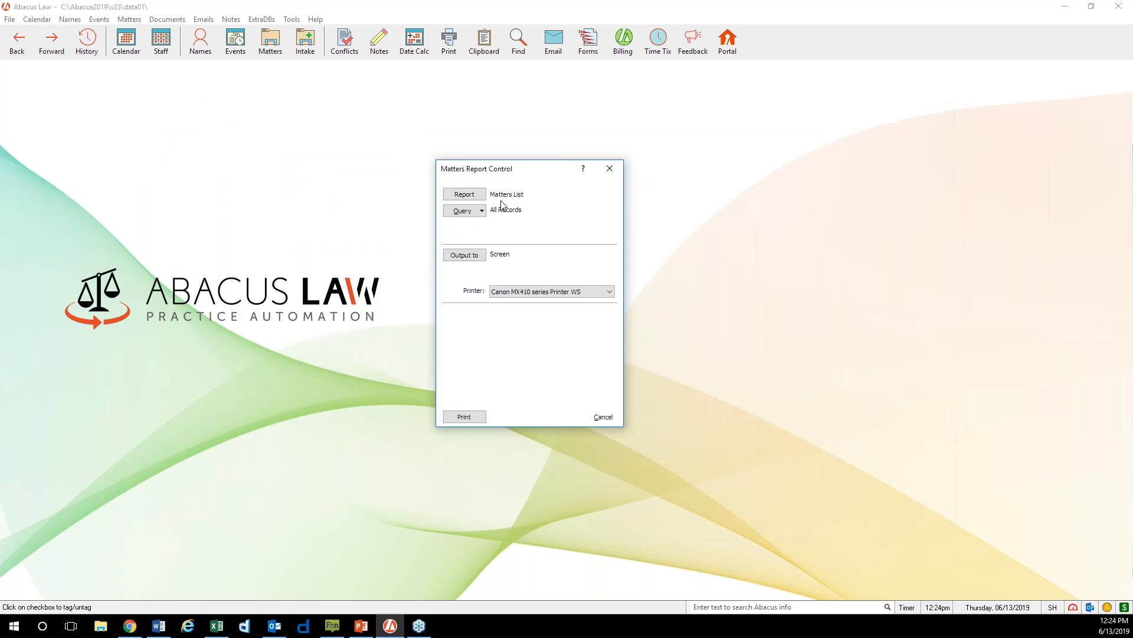
Step: Reopen the Matters report list and browse variants such as Matters List with Events, Matters List with Notes, Malpractice Alert and Matters List: Open Only
{"action": "left_click", "coordinate": [464, 194]}
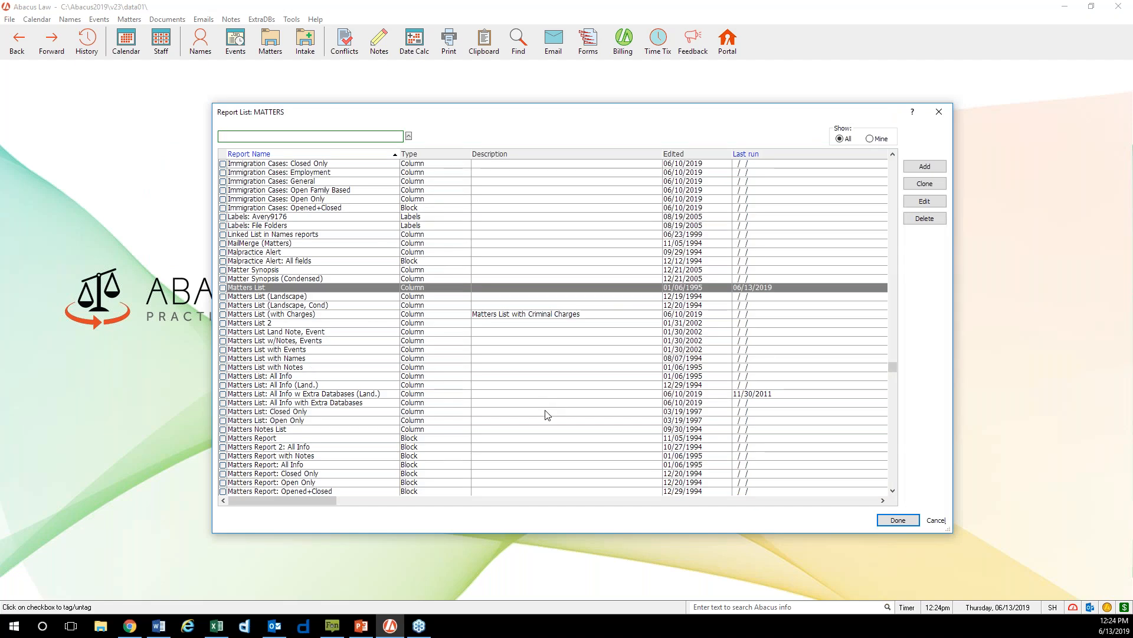
{"action": "left_click", "coordinate": [306, 289]}
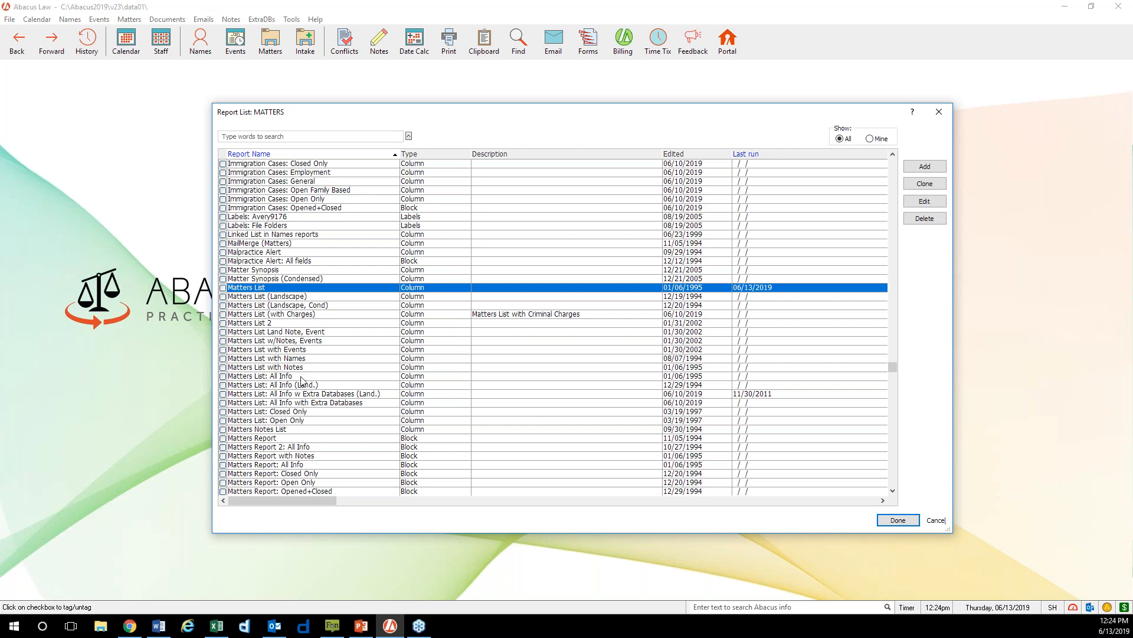
{"action": "left_click", "coordinate": [308, 351]}
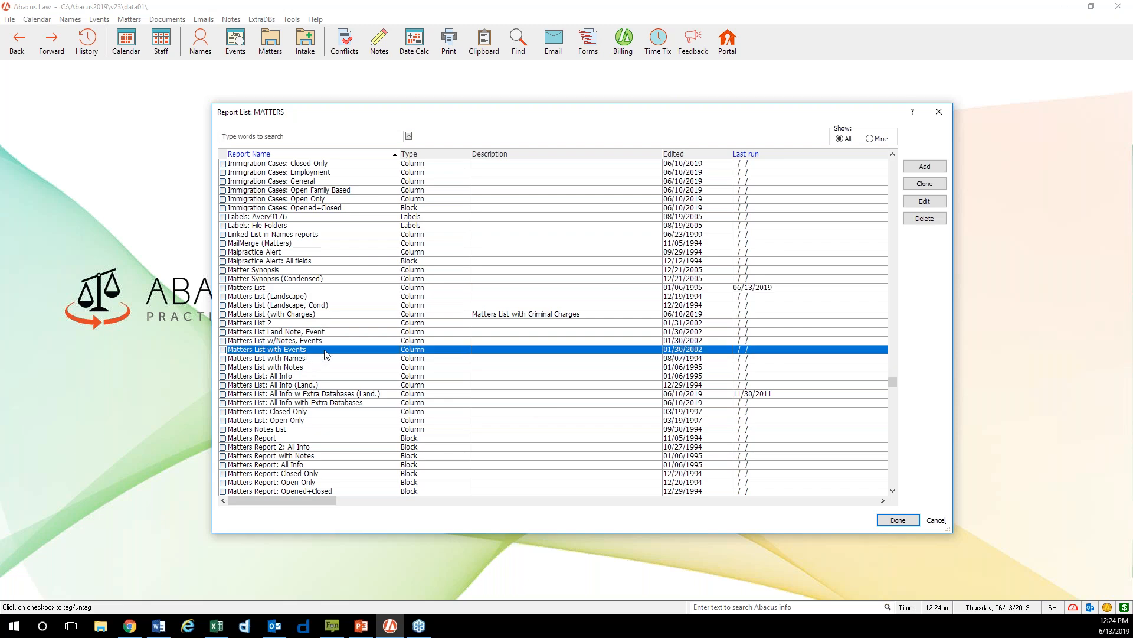
{"action": "left_click", "coordinate": [340, 367]}
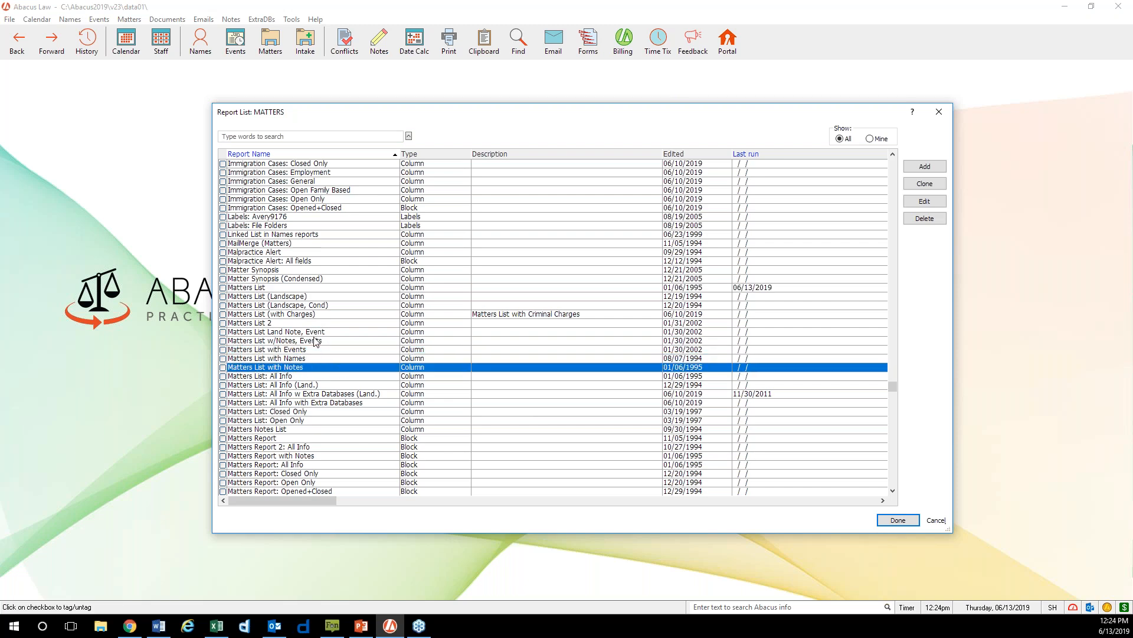
{"action": "left_click", "coordinate": [294, 253]}
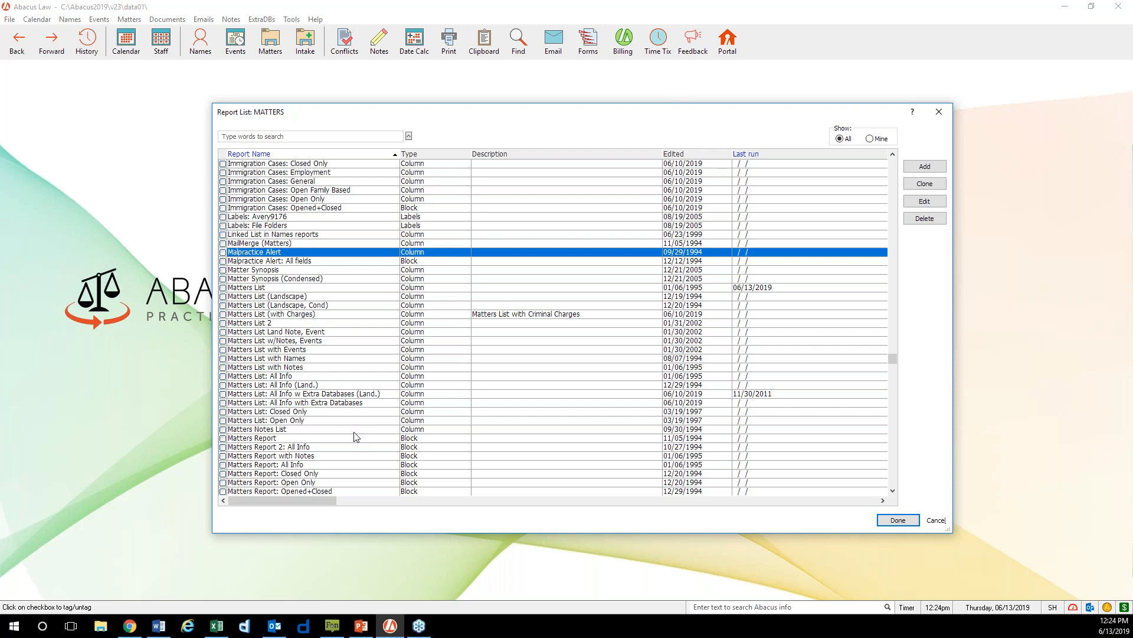
{"action": "left_click", "coordinate": [314, 421]}
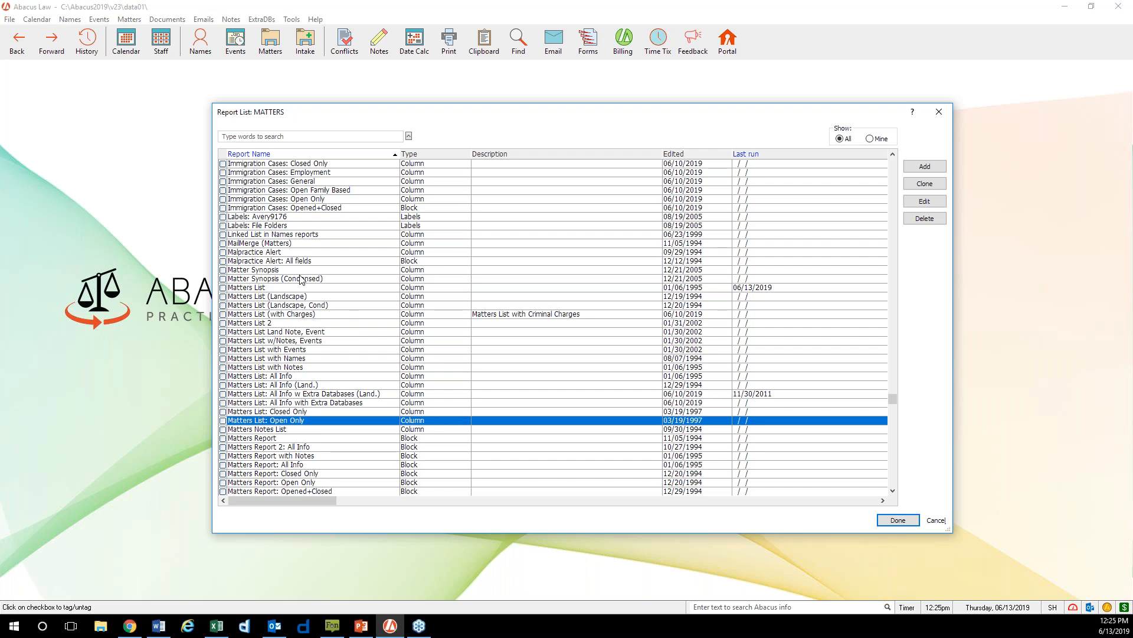
Step: Inspect the column layout of the Malpractice Alert report, widening its columns, and close it
{"action": "left_click", "coordinate": [287, 254]}
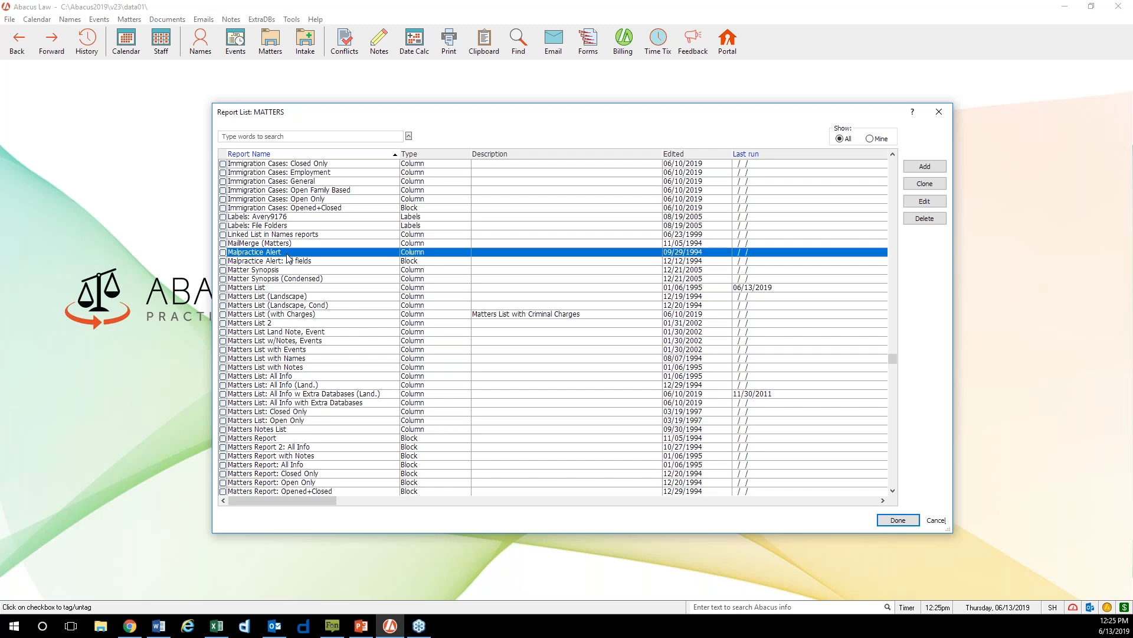
{"action": "left_click", "coordinate": [937, 202]}
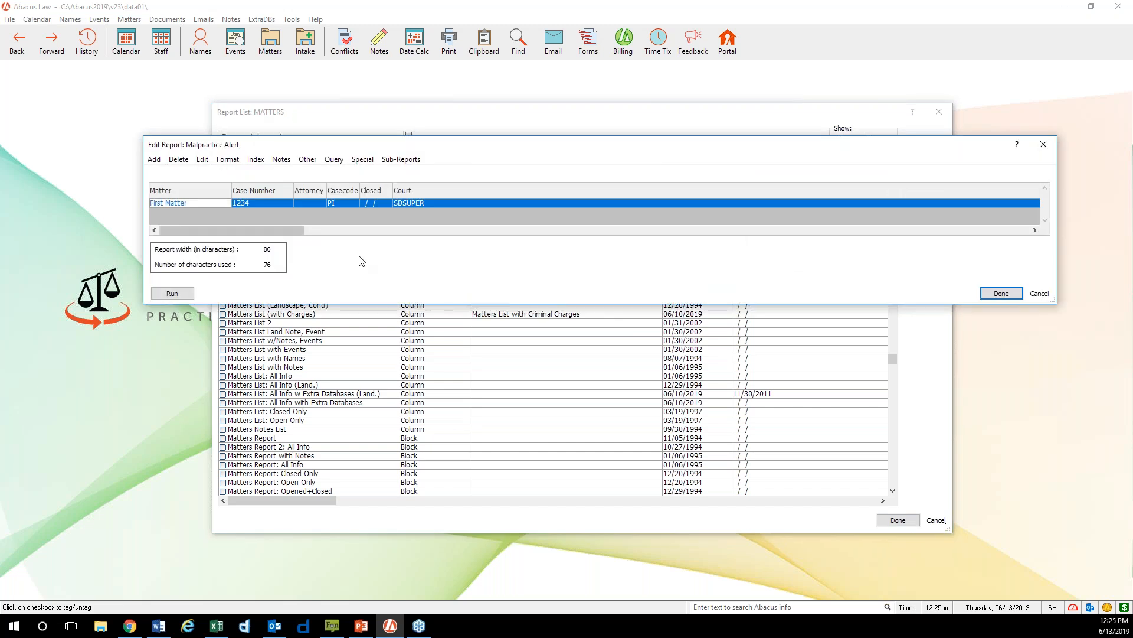
{"action": "left_click_drag", "start_coordinate": [326, 191], "coordinate": [458, 193]}
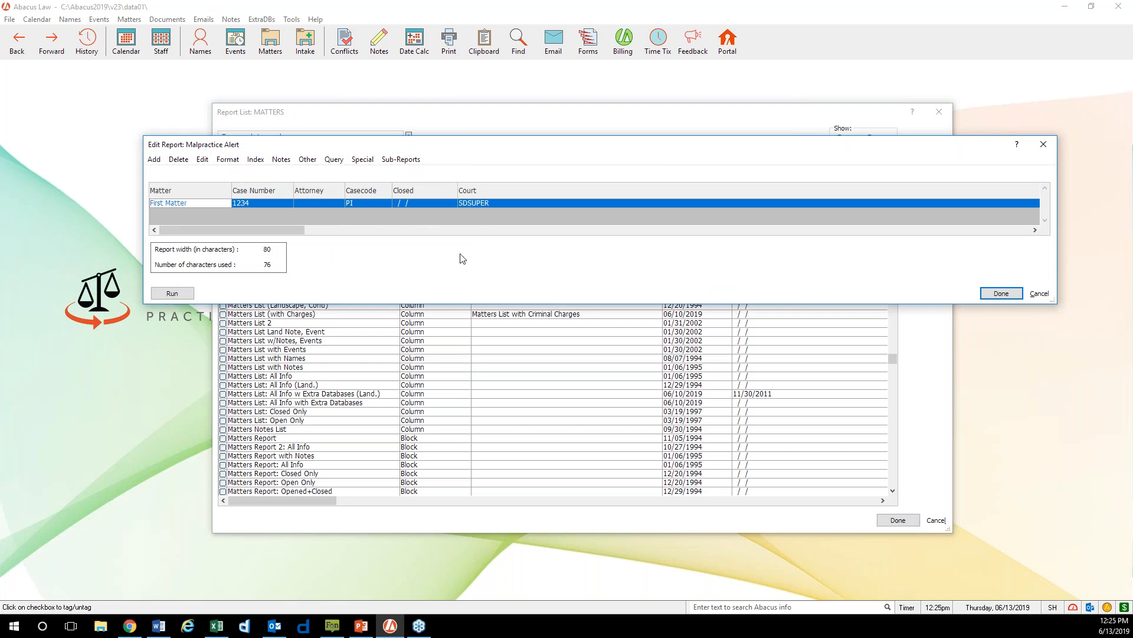
{"action": "left_click", "coordinate": [1050, 151]}
Step: Open the Matters List report for editing and widen its Casecode and Closed columns
{"action": "left_click", "coordinate": [269, 288]}
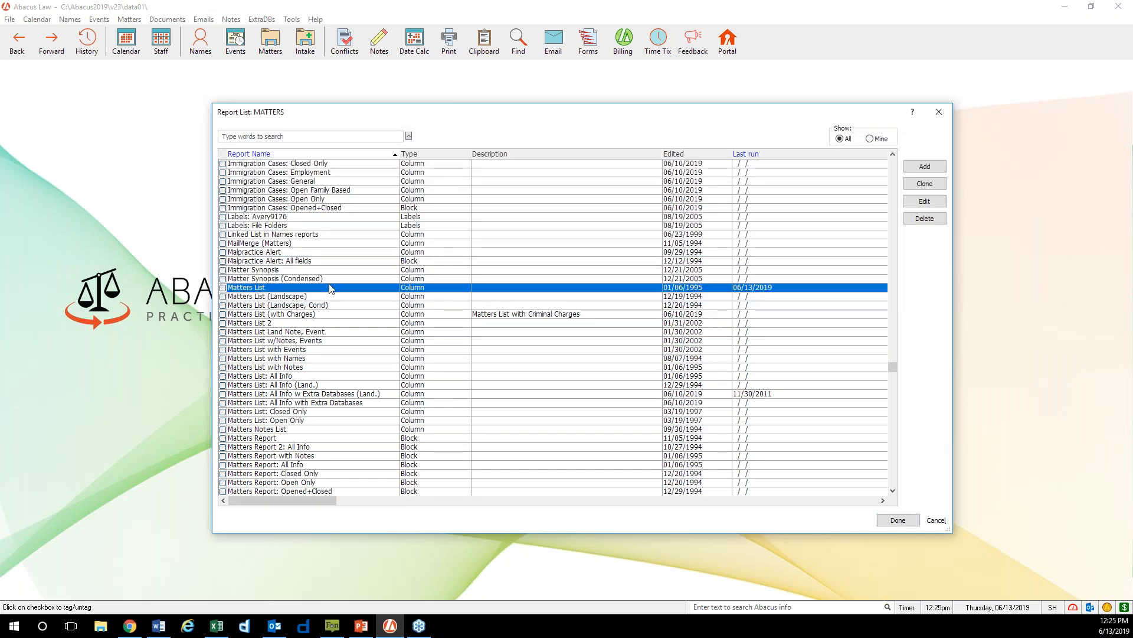
{"action": "left_click", "coordinate": [924, 201]}
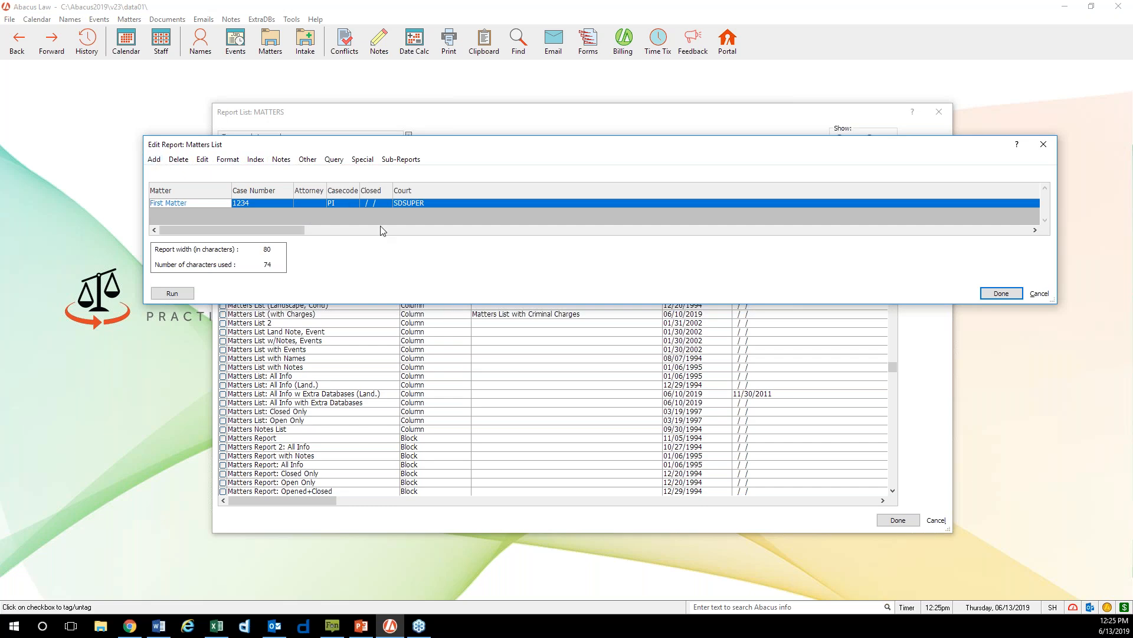
{"action": "left_click_drag", "start_coordinate": [361, 191], "coordinate": [435, 190]}
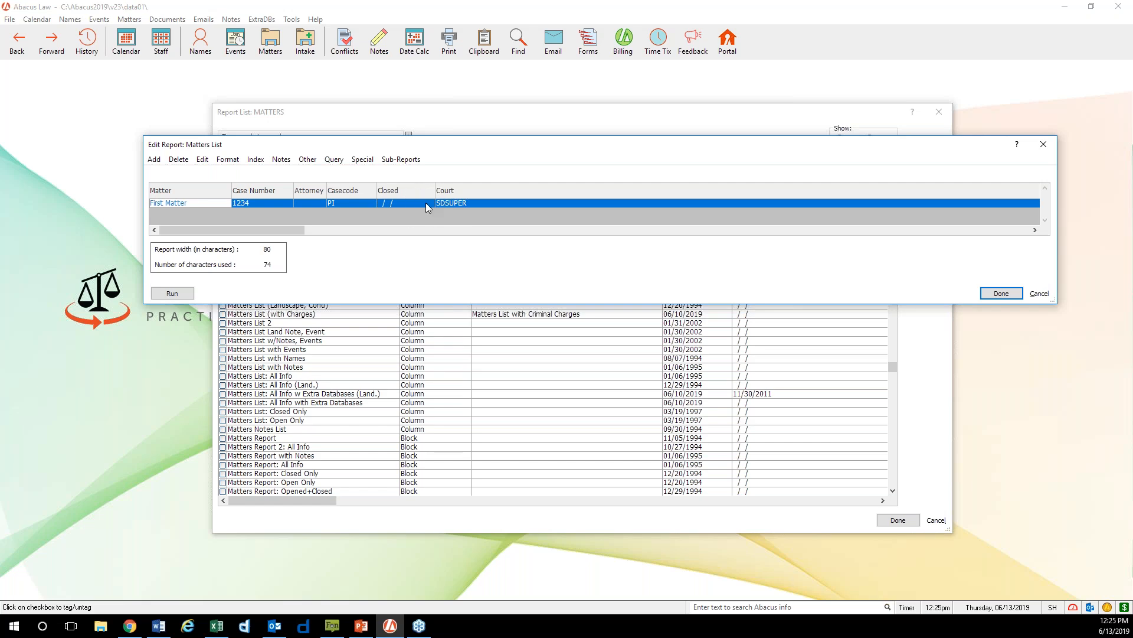
Step: Delete the Court column from the Matters List report
{"action": "left_click", "coordinate": [470, 204]}
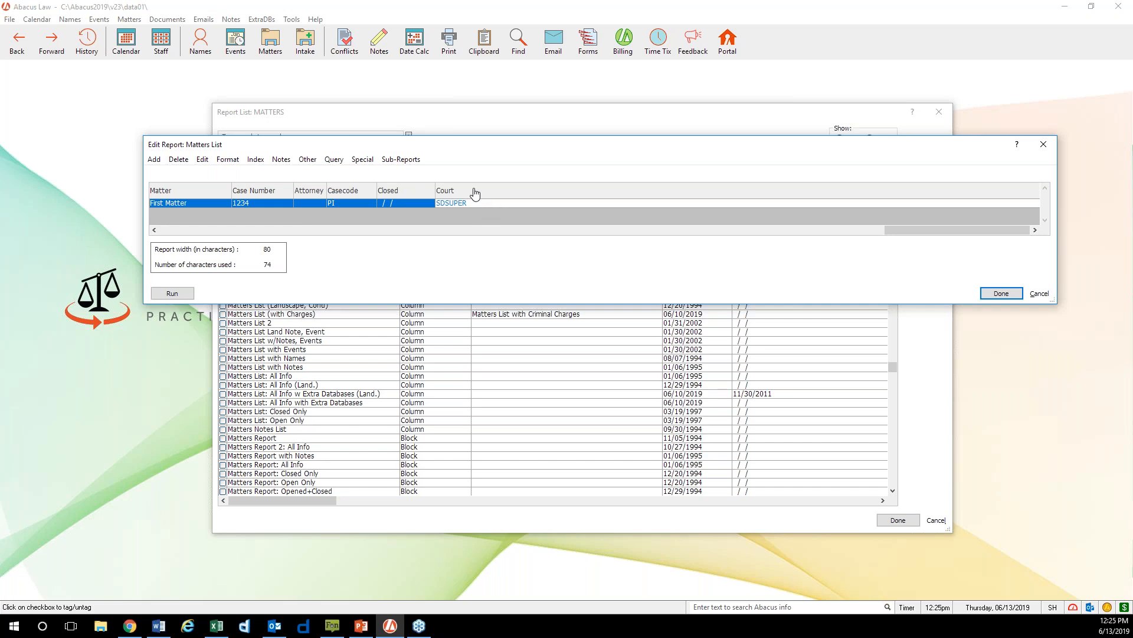
{"action": "double_click", "coordinate": [480, 202]}
{"action": "left_click", "coordinate": [669, 324]}
{"action": "left_click", "coordinate": [178, 160]}
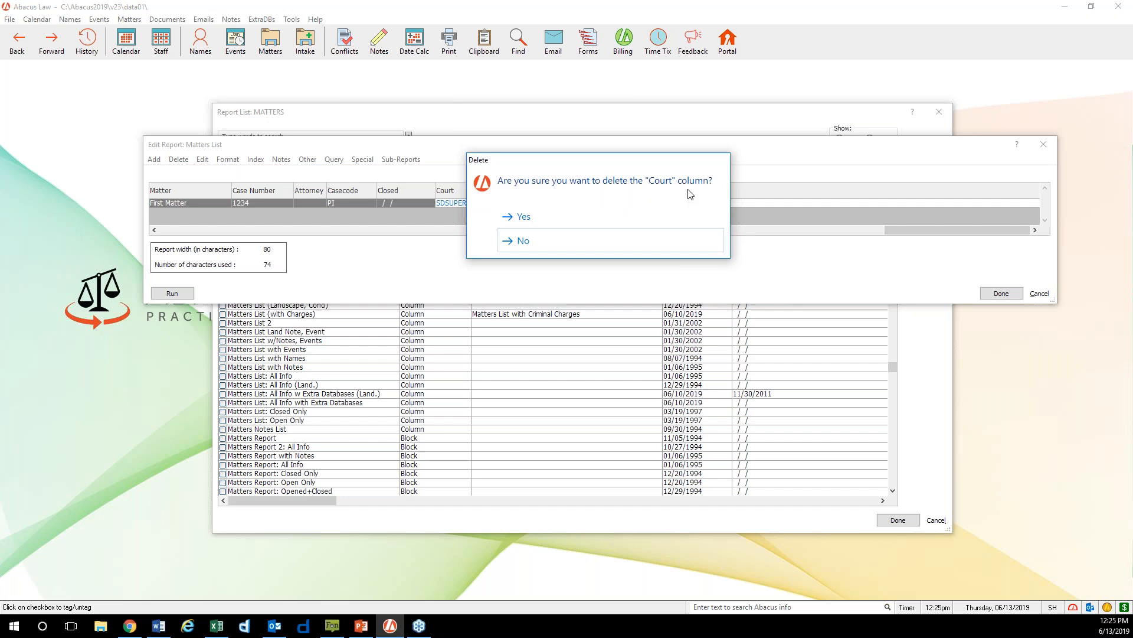
{"action": "left_click", "coordinate": [544, 216]}
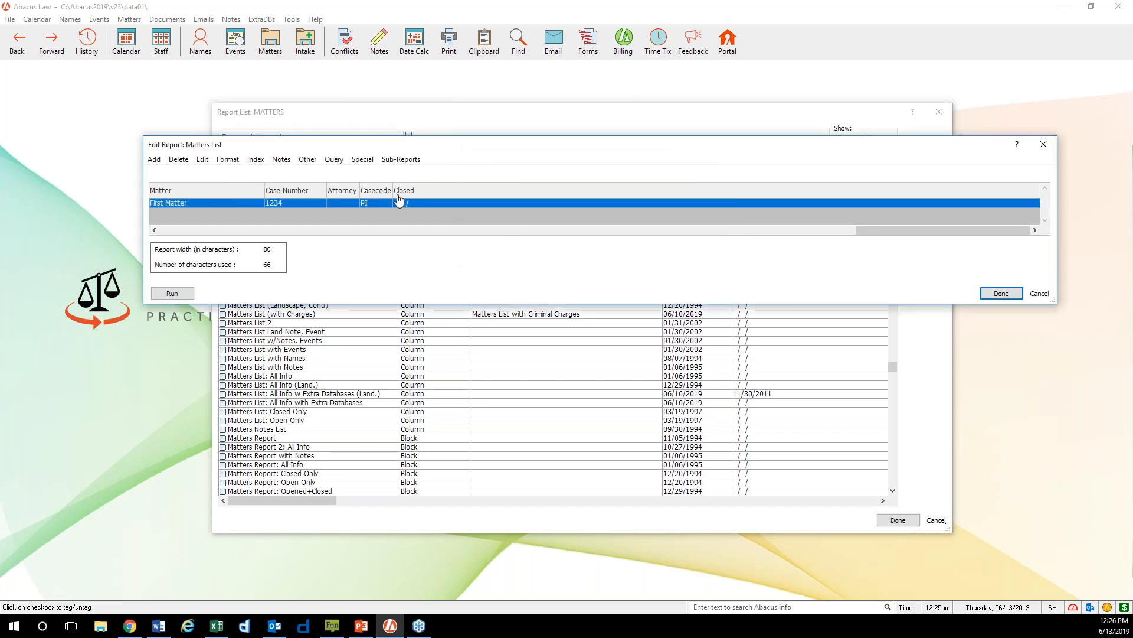
Step: Widen the Attorney and Casecode columns and add the Opened date field as a column after Closed
{"action": "mouse_move", "coordinate": [398, 196]}
{"action": "left_mouse_down"}
{"action": "mouse_move", "coordinate": [429, 196]}
{"action": "mouse_move", "coordinate": [361, 201]}
{"action": "mouse_move", "coordinate": [380, 201]}
{"action": "left_mouse_up"}
{"action": "left_click", "coordinate": [154, 160]}
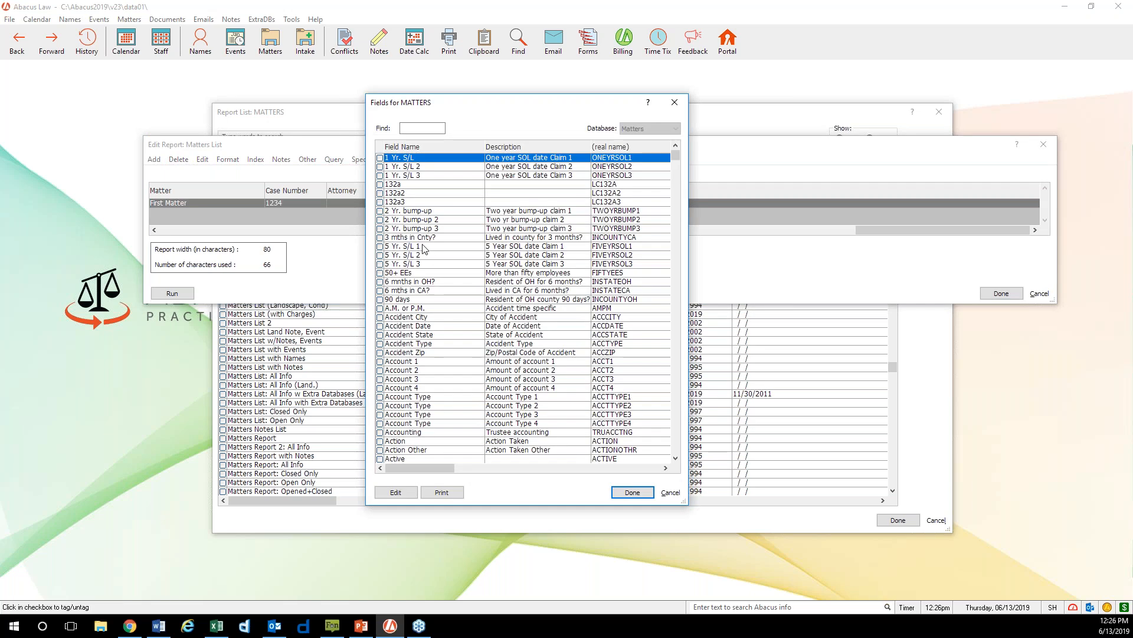
{"action": "type", "text": "OP"}
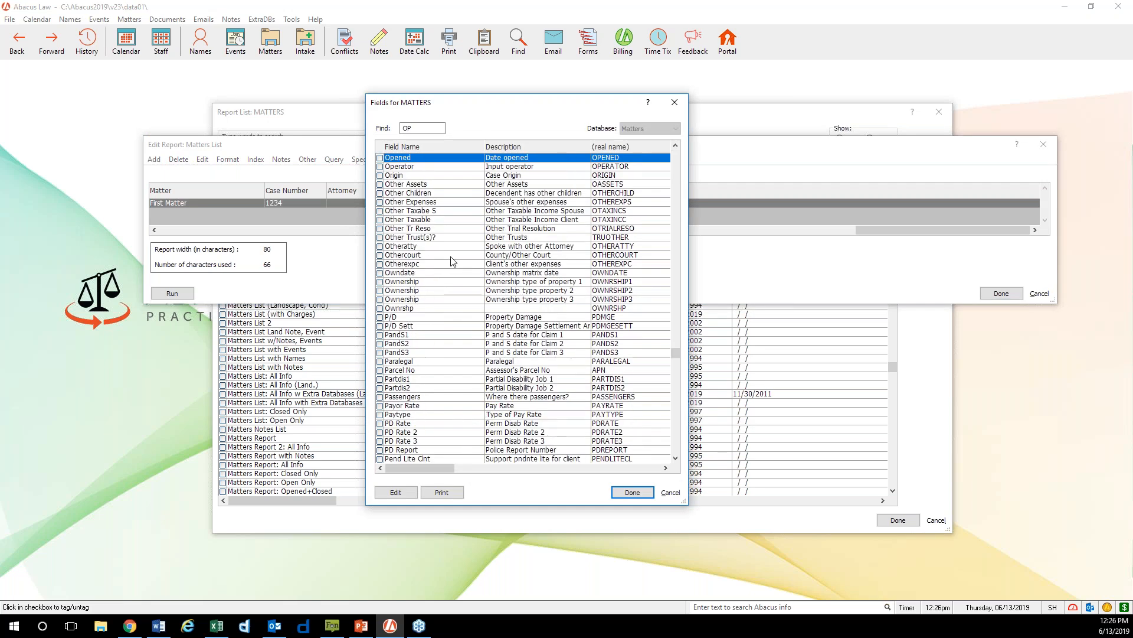
{"action": "left_click", "coordinate": [380, 158]}
{"action": "left_click", "coordinate": [641, 495]}
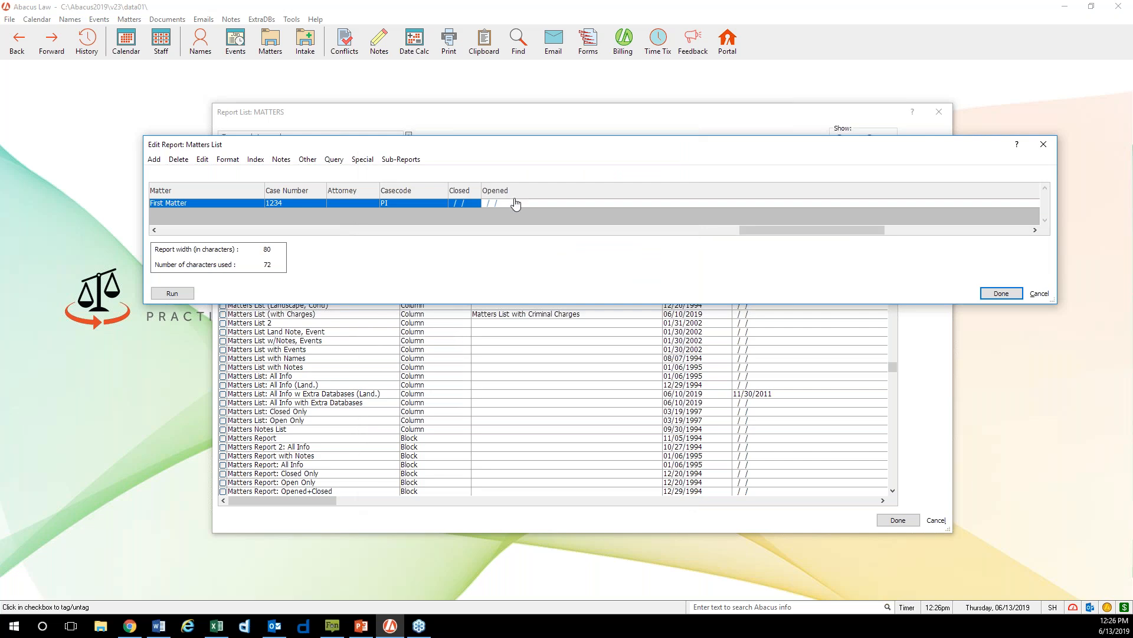
Step: Move the Opened column before Closed in the Matters List report, widen the Attorney, Casecode and Opened columns, and finish editing
{"action": "left_click_drag", "start_coordinate": [481, 190], "coordinate": [505, 196]}
{"action": "left_click_drag", "start_coordinate": [469, 189], "coordinate": [480, 191]}
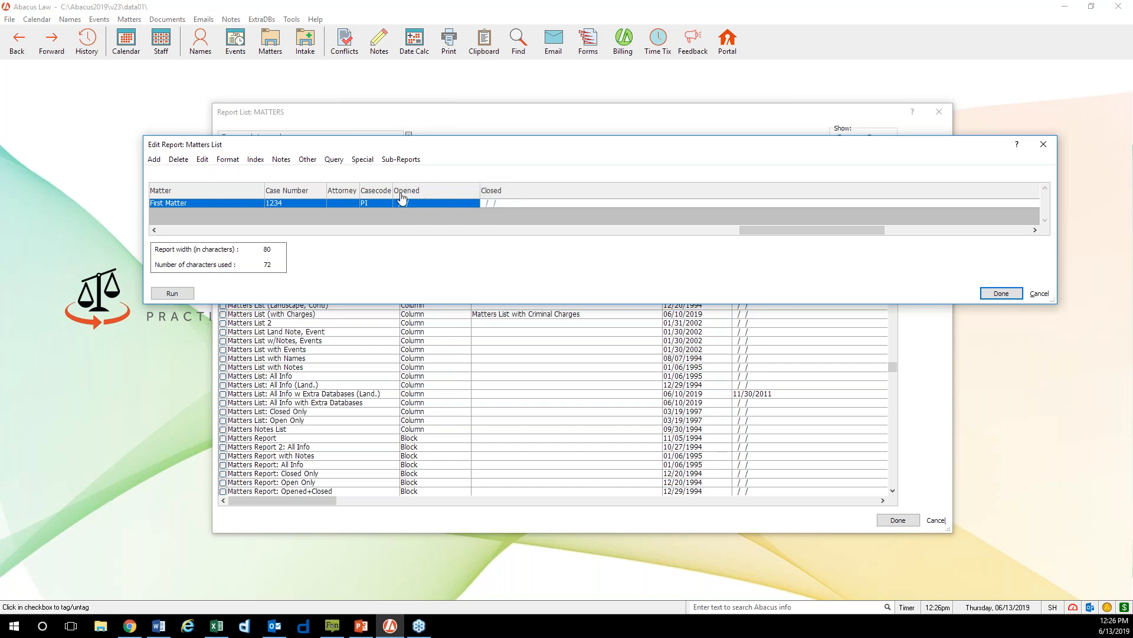
{"action": "mouse_move", "coordinate": [393, 191]}
{"action": "left_mouse_down"}
{"action": "mouse_move", "coordinate": [429, 193]}
{"action": "mouse_move", "coordinate": [363, 191]}
{"action": "mouse_move", "coordinate": [391, 192]}
{"action": "left_mouse_up"}
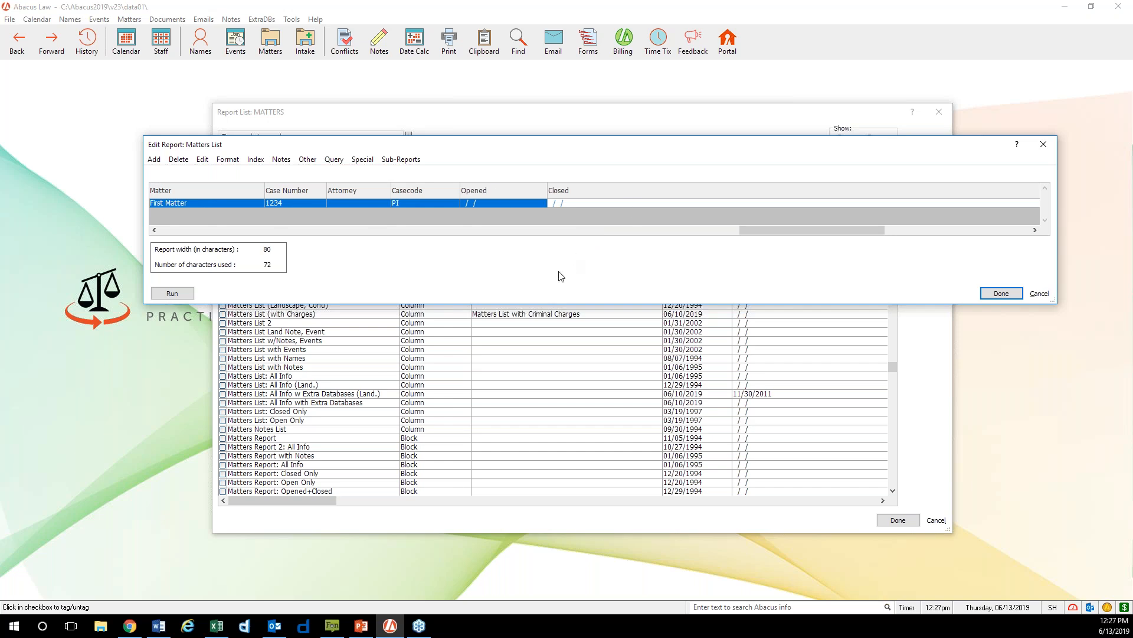
{"action": "left_click", "coordinate": [1002, 294]}
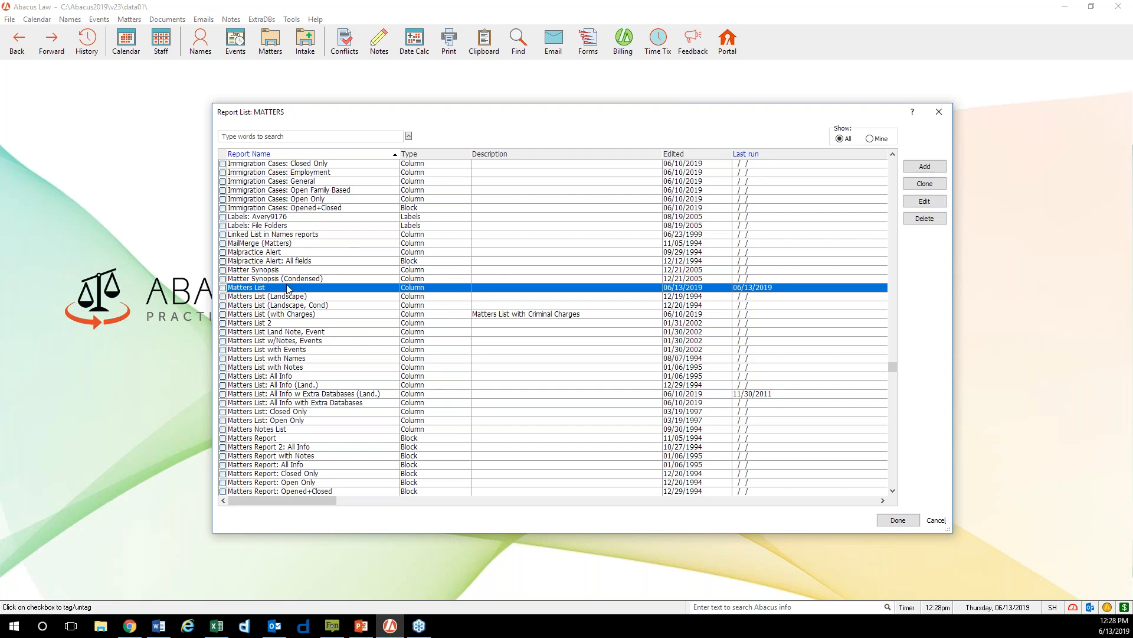
Step: Clone the Matters List report, naming it with the owner's first name plus "List" and describing it as the owner's "Fav Report"
{"action": "left_click", "coordinate": [937, 186]}
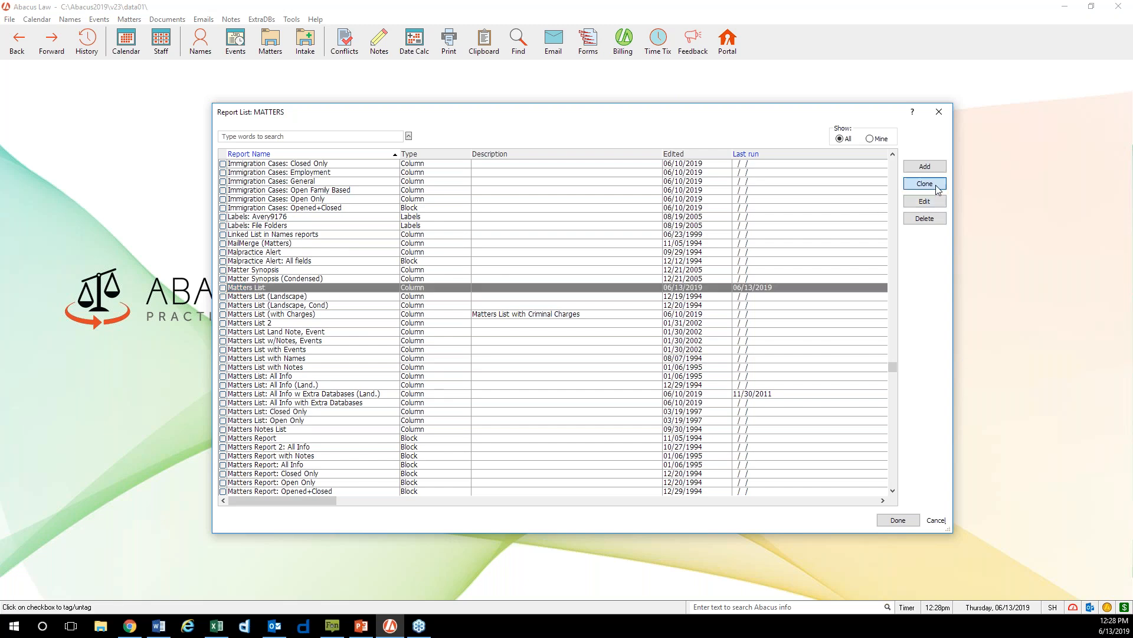
{"action": "type", "text": "sCOTTS lIST"}
{"action": "left_click_drag", "start_coordinate": [604, 311], "coordinate": [464, 305]}
{"action": "type", "text": "List"}
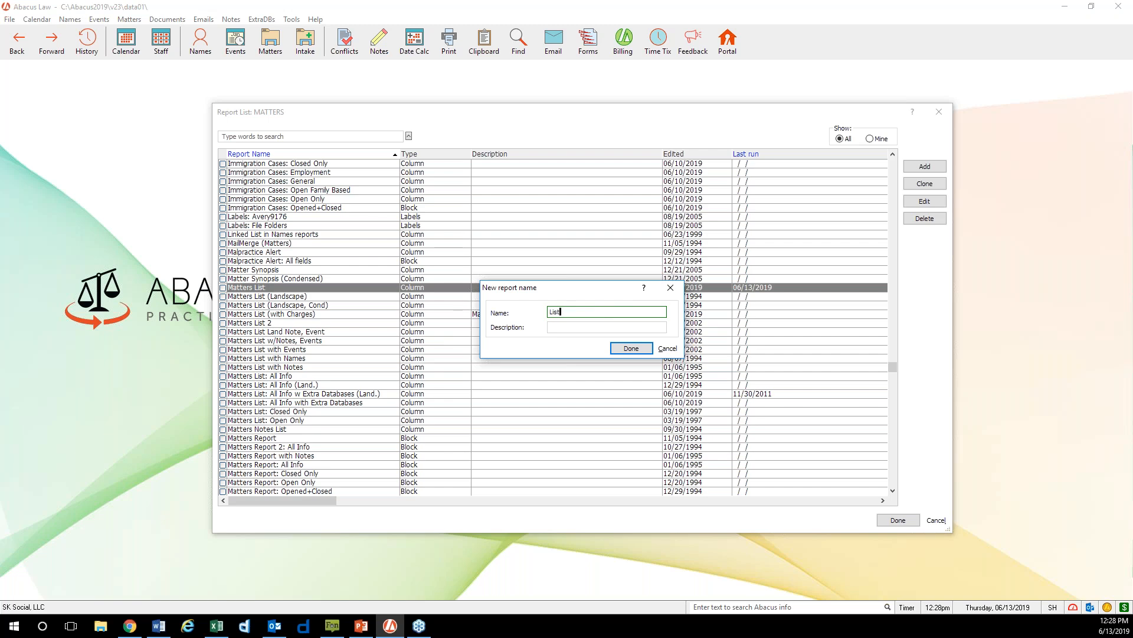
{"action": "key", "text": "BackSpace"}
{"action": "key", "text": "BackSpace"}
{"action": "key", "text": "BackSpace"}
{"action": "key", "text": "BackSpace"}
{"action": "type", "text": "Scott List"}
{"action": "left_click", "coordinate": [608, 327]}
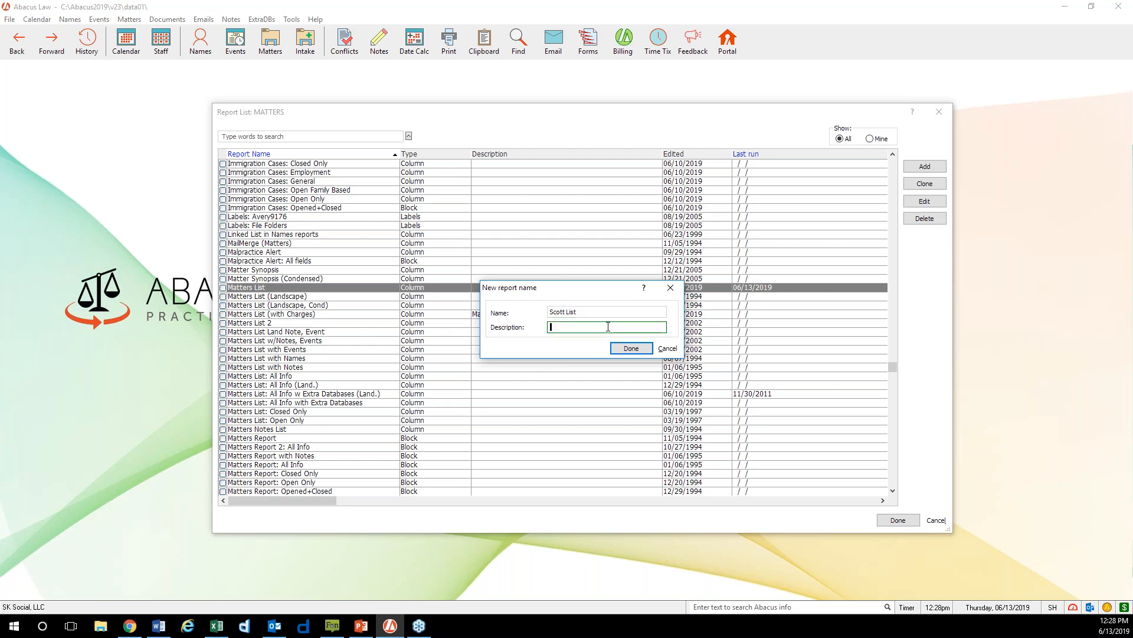
{"action": "type", "text": "Scotts Fav Report"}
{"action": "left_click", "coordinate": [631, 348]}
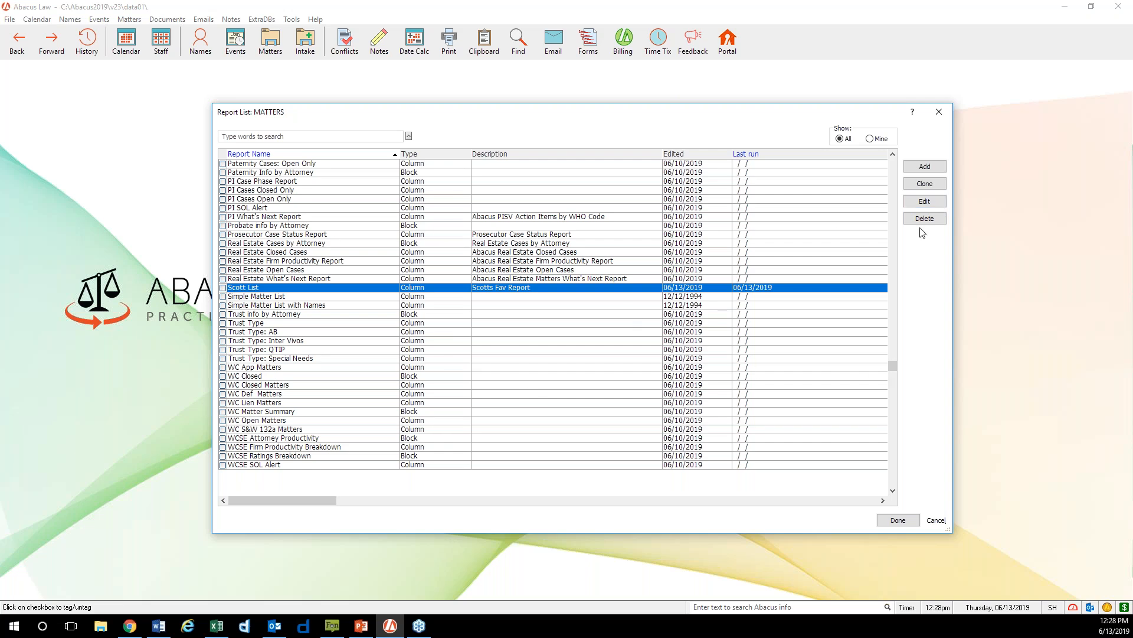
Step: Search the report list for "list" and choose the original Matters List report to run
{"action": "left_click_drag", "start_coordinate": [890, 367], "coordinate": [892, 164]}
{"action": "left_click", "coordinate": [361, 136]}
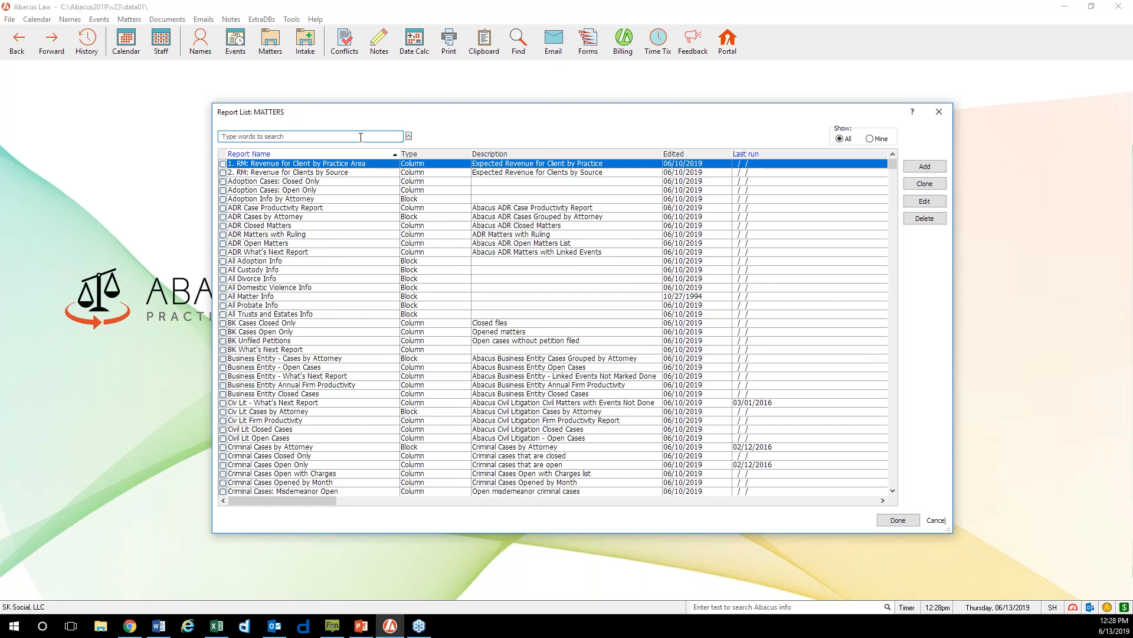
{"action": "type", "text": "list"}
{"action": "key", "text": "Return"}
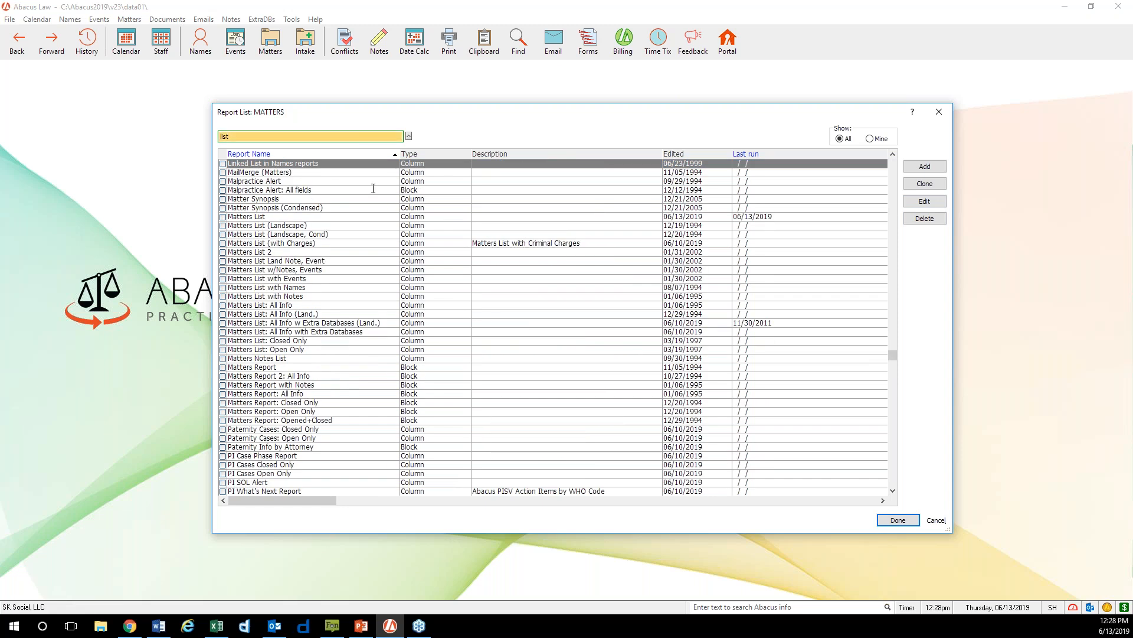
{"action": "left_click", "coordinate": [307, 235]}
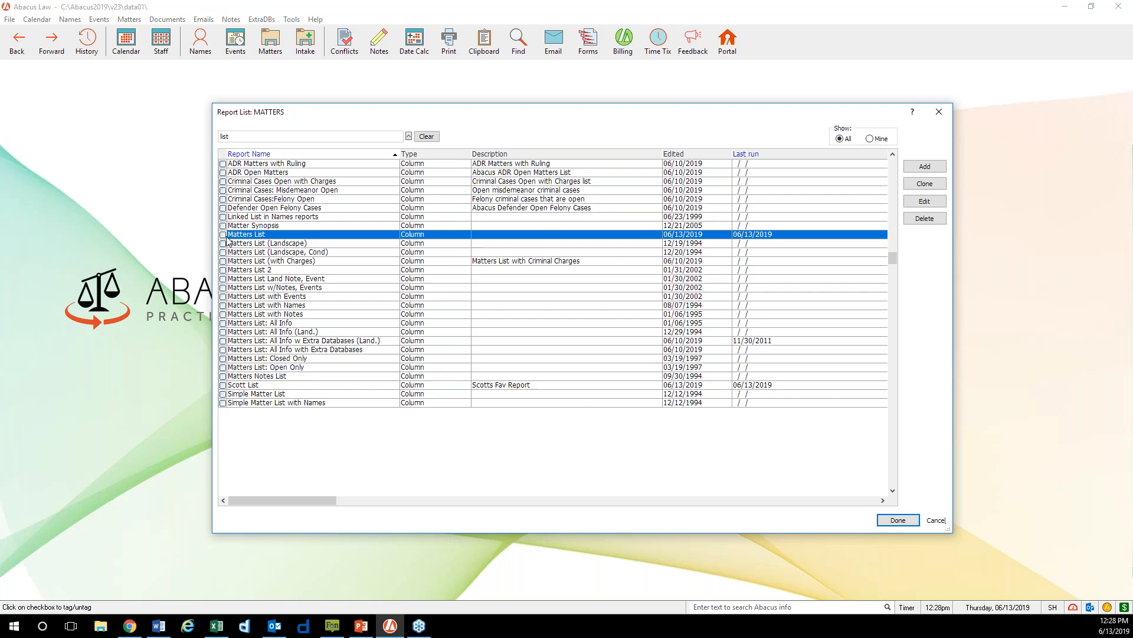
{"action": "left_click", "coordinate": [223, 235]}
{"action": "left_click", "coordinate": [913, 524]}
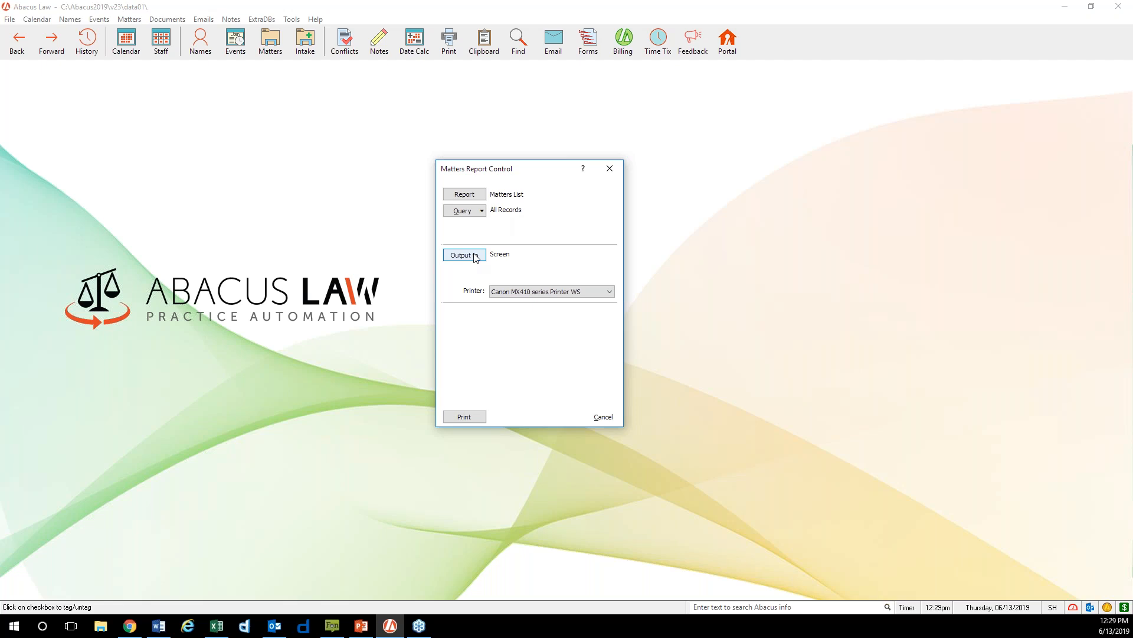
Step: Apply a quick query that limits the Matters List report to matters with attorney SH
{"action": "left_click", "coordinate": [481, 212]}
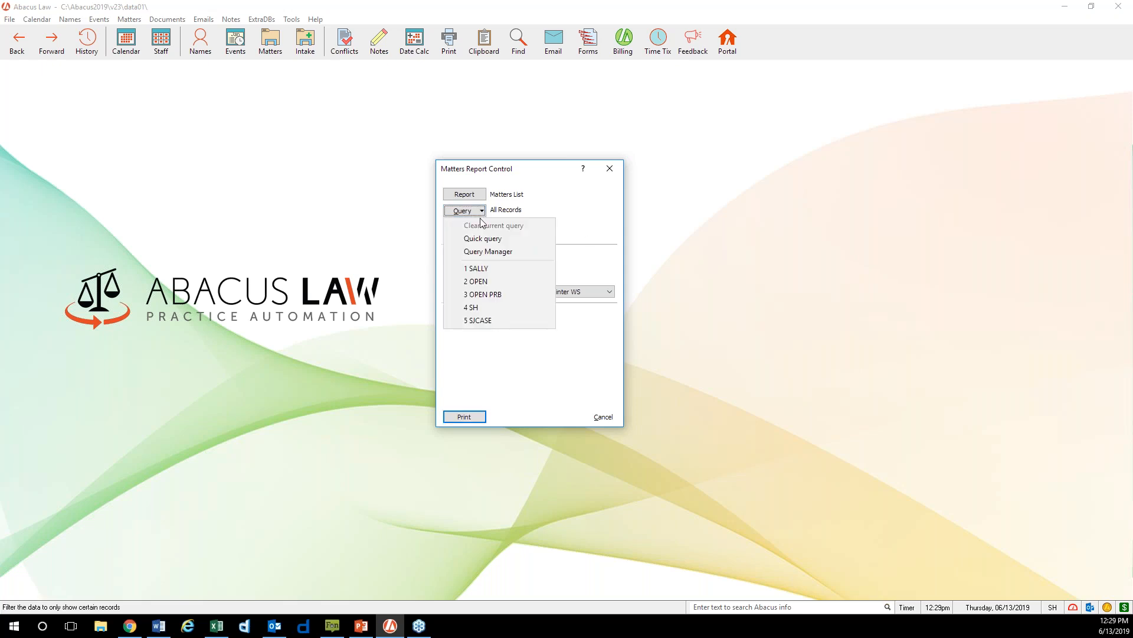
{"action": "left_click", "coordinate": [521, 247]}
{"action": "left_click_drag", "start_coordinate": [253, 74], "coordinate": [537, 128]}
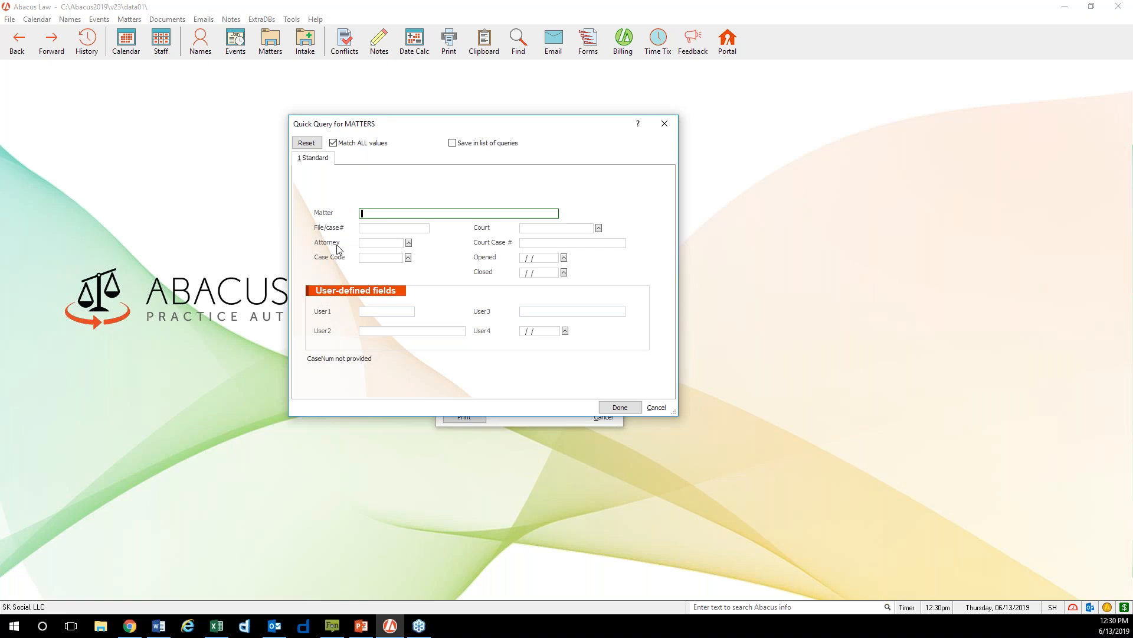
{"action": "left_click", "coordinate": [409, 244]}
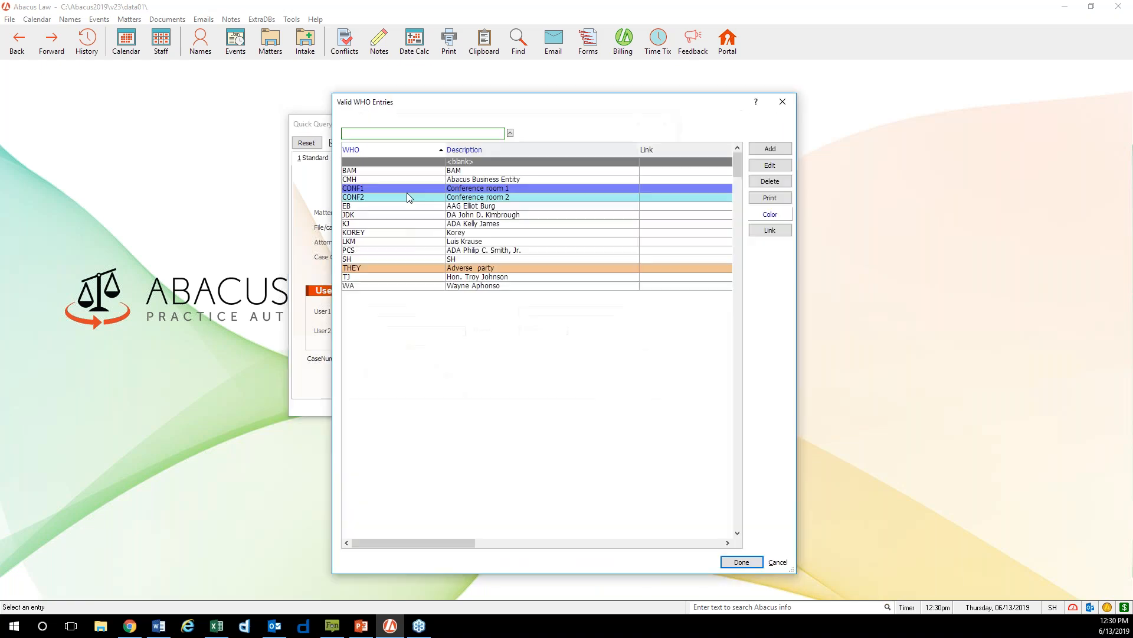
{"action": "left_click", "coordinate": [417, 261]}
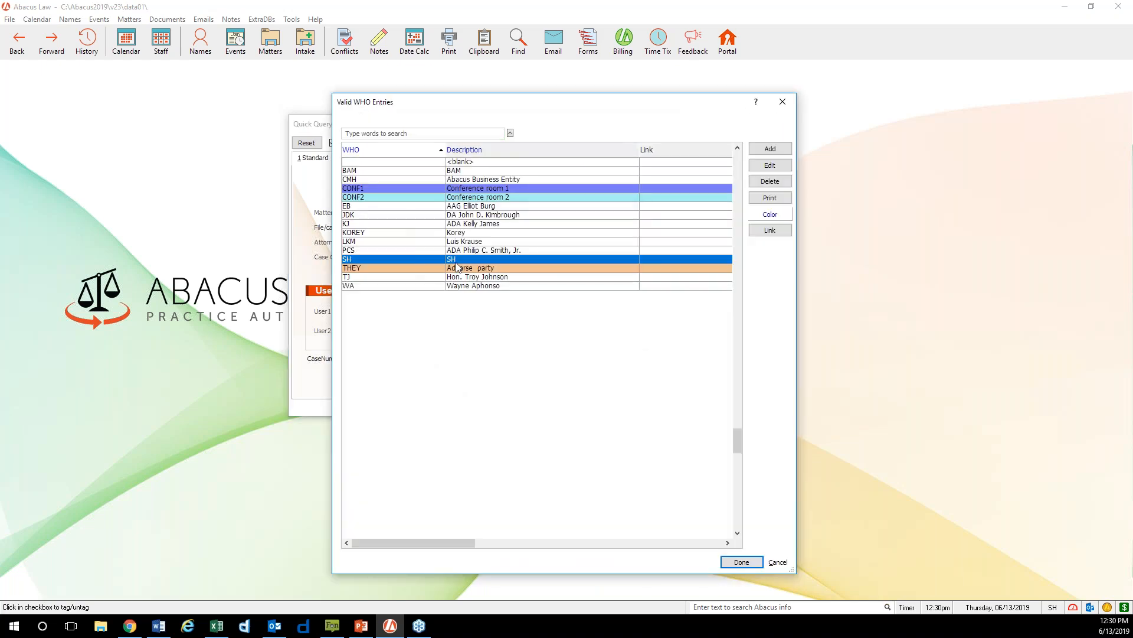
{"action": "left_click", "coordinate": [741, 562]}
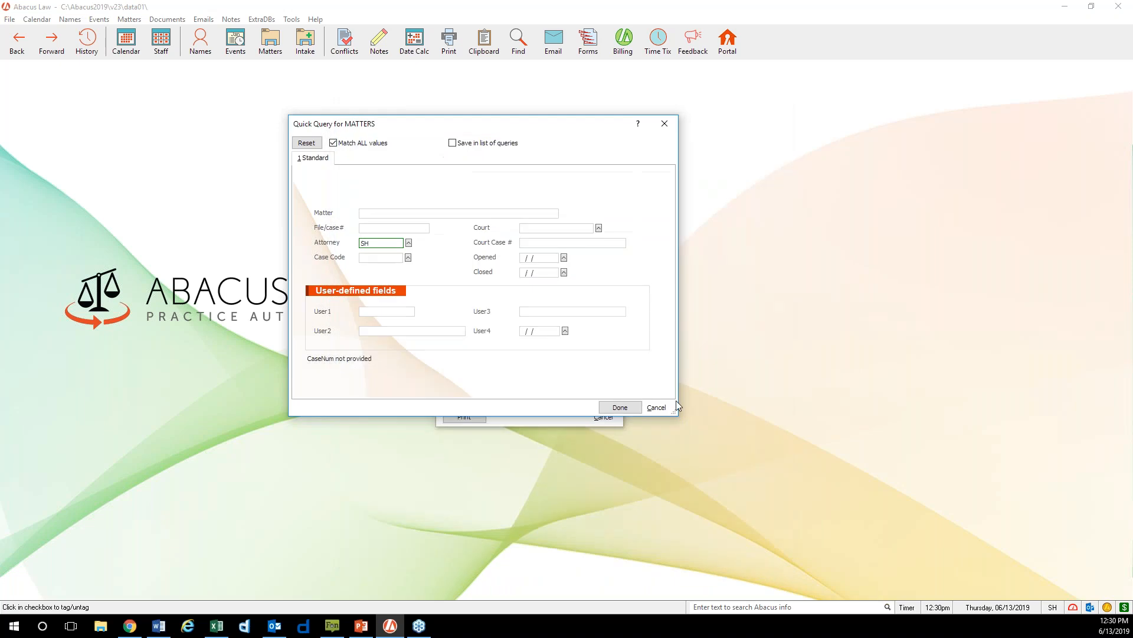
{"action": "left_click", "coordinate": [638, 409]}
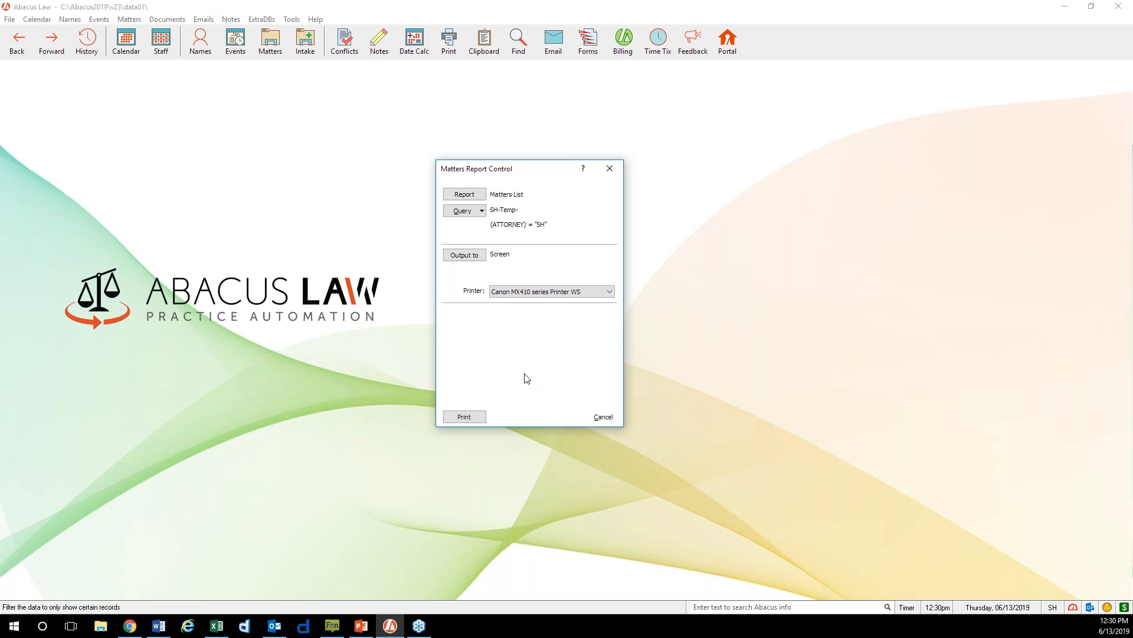
Step: Find the saved query OPEN in the Query Manager and apply it to the Matters List report
{"action": "left_click", "coordinate": [480, 211]}
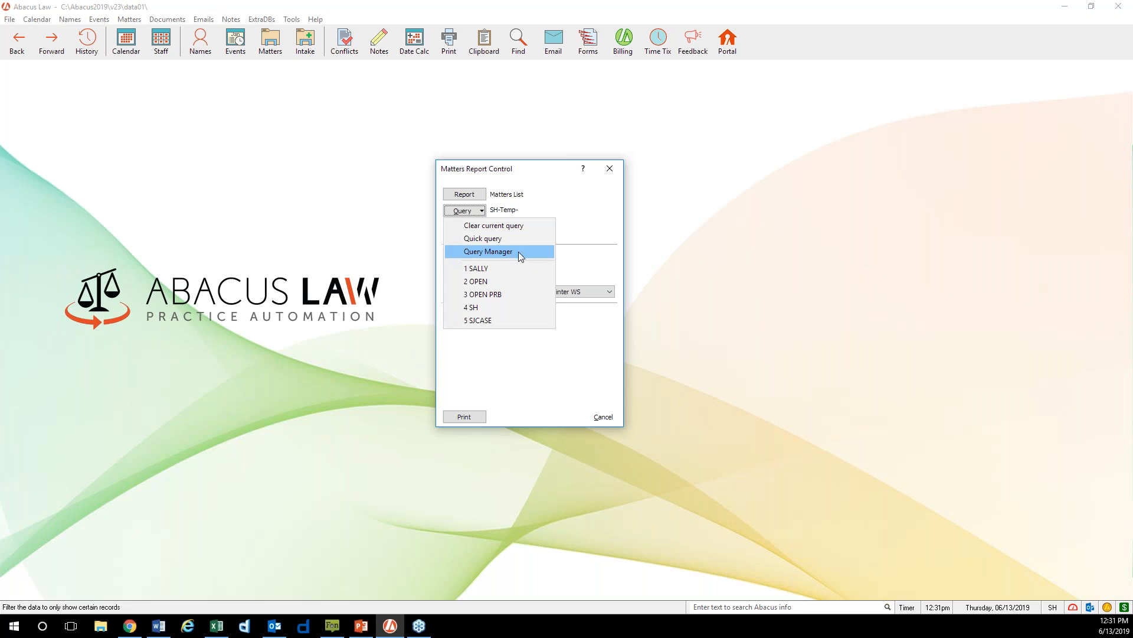
{"action": "left_click", "coordinate": [518, 252]}
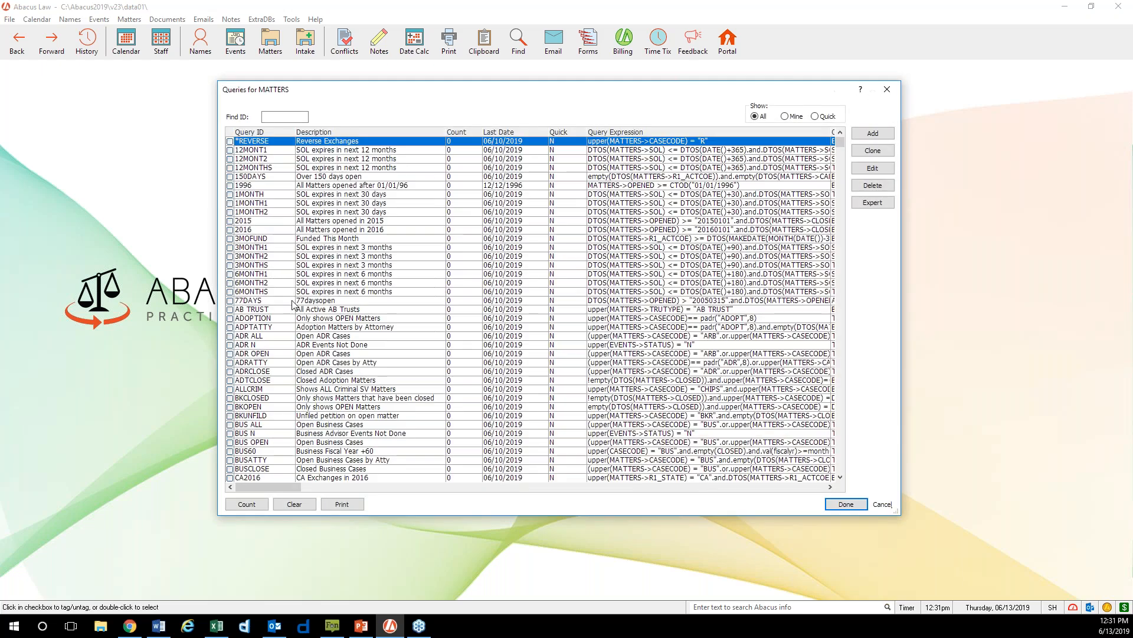
{"action": "left_click_drag", "start_coordinate": [295, 132], "coordinate": [313, 133]}
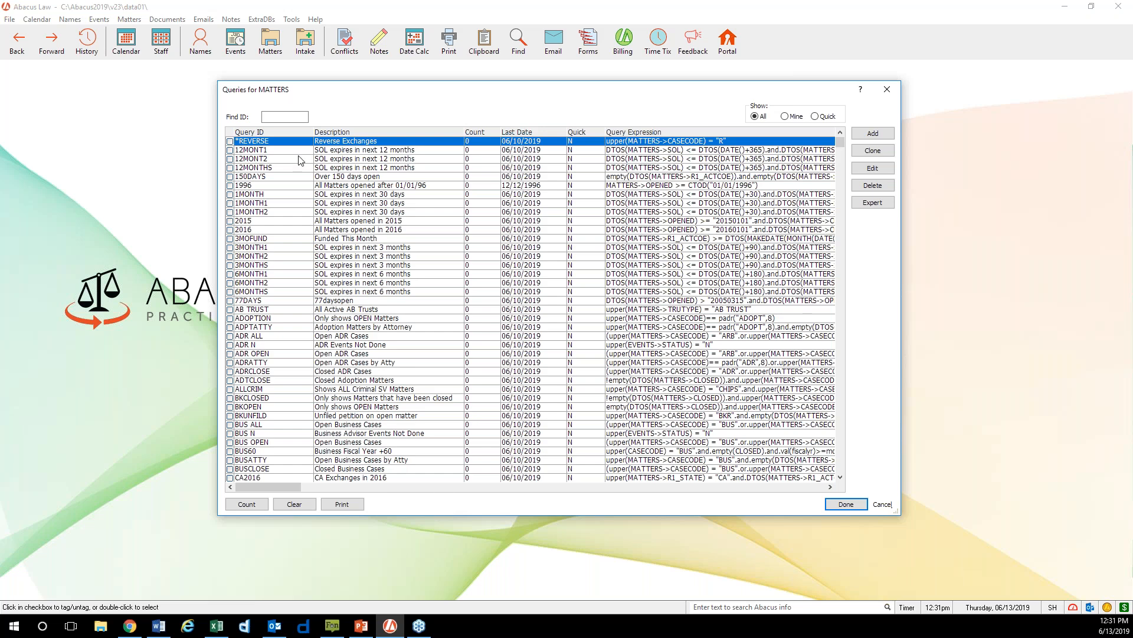
{"action": "left_click", "coordinate": [288, 117]}
{"action": "type", "text": "OPEN"}
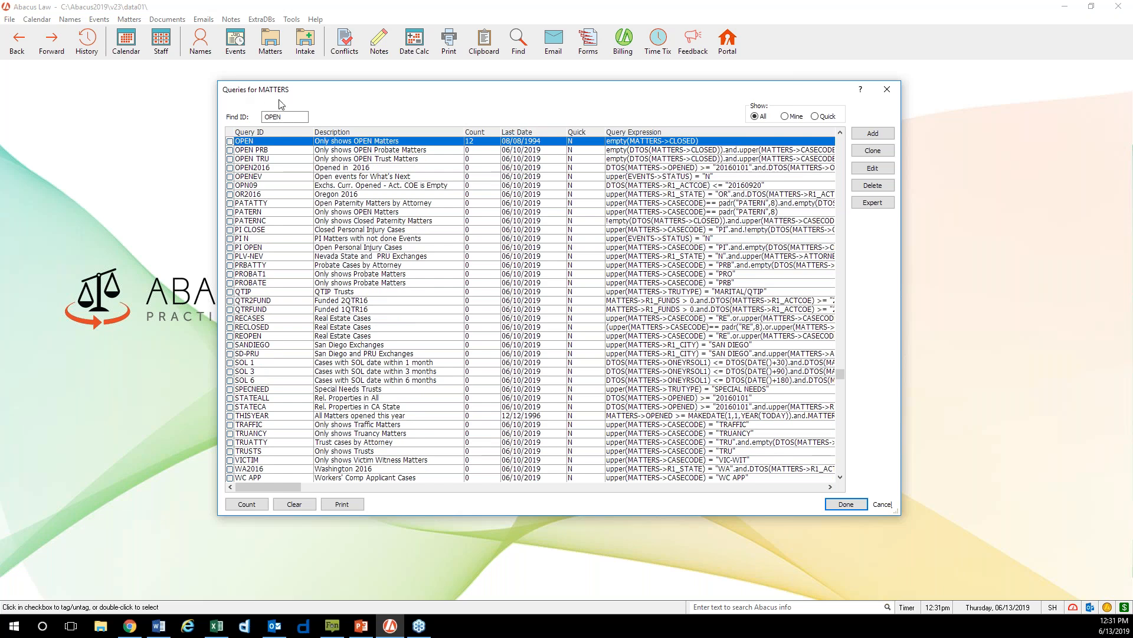
{"action": "left_click", "coordinate": [231, 141]}
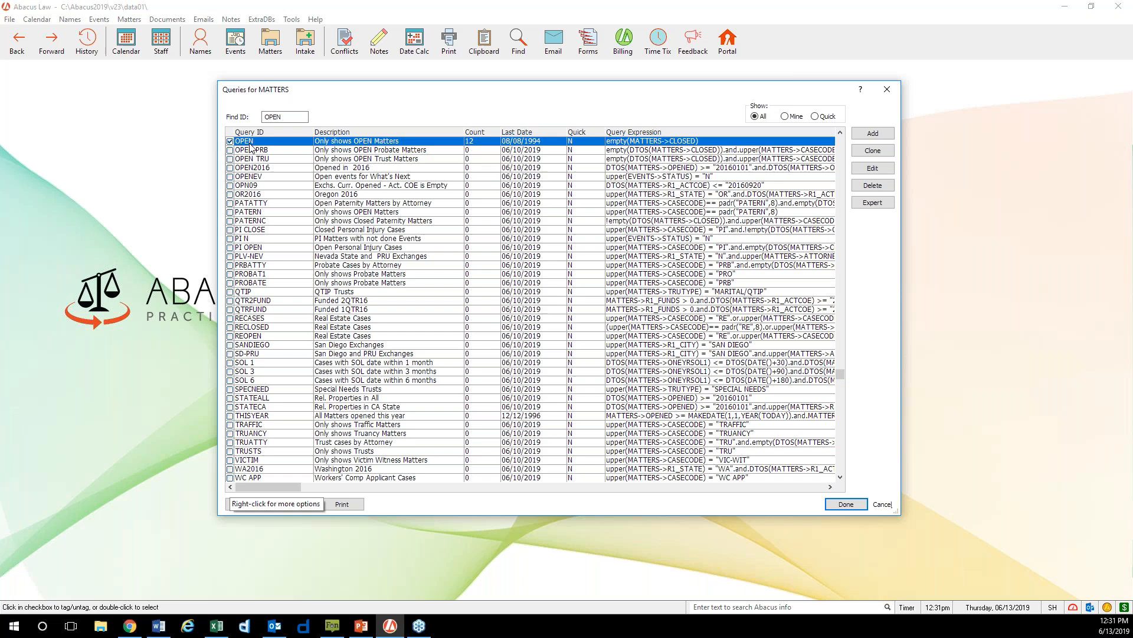
{"action": "left_click", "coordinate": [857, 502]}
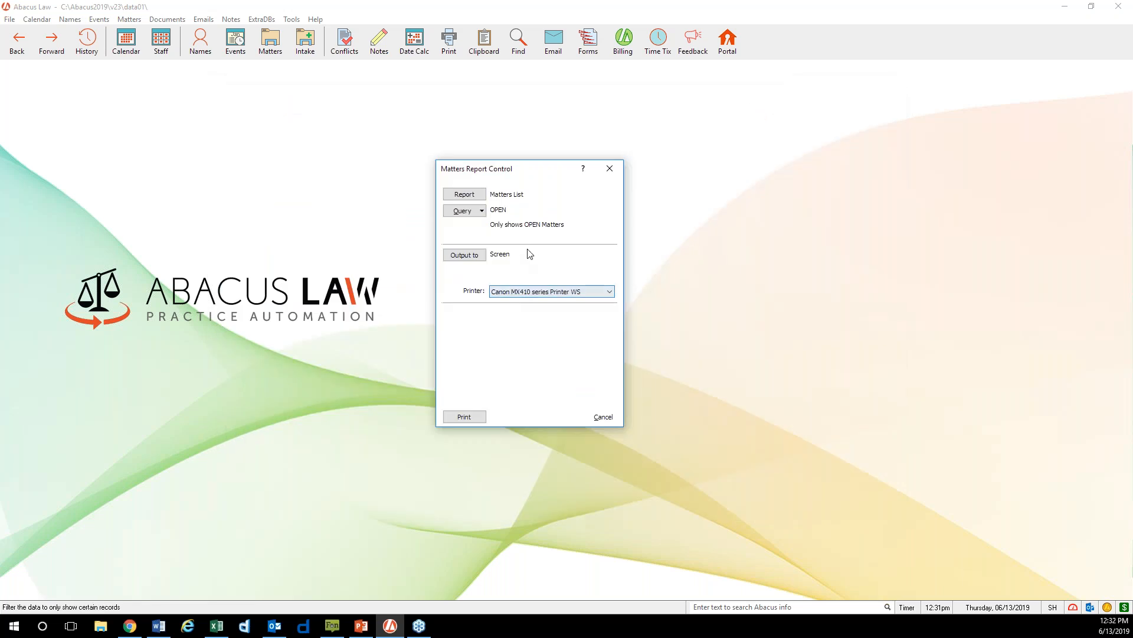
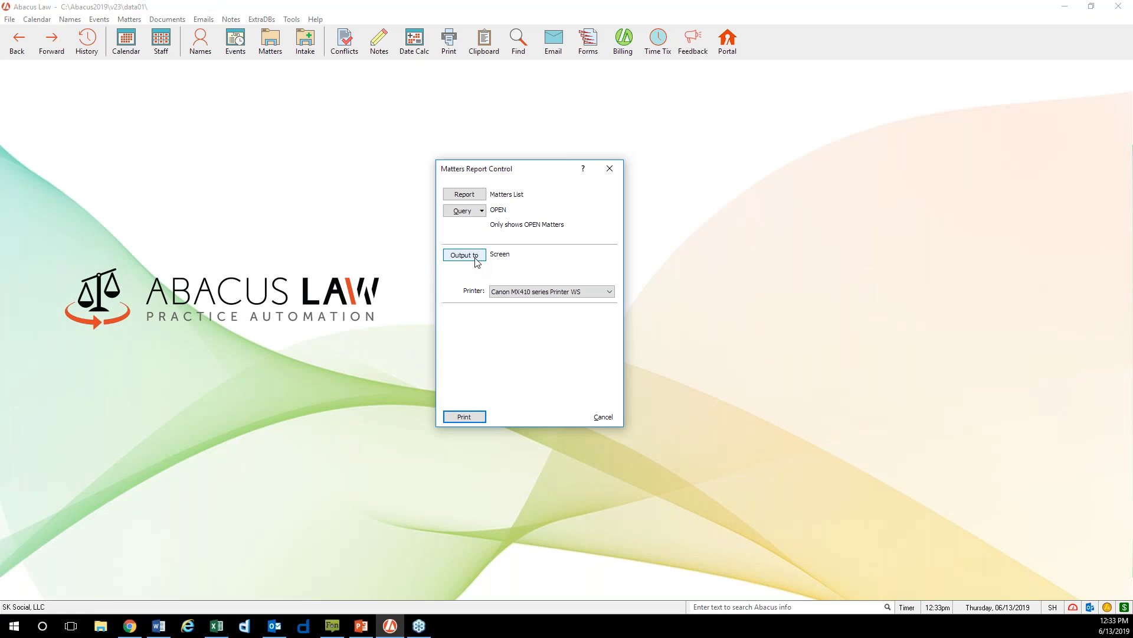
Step: Set the report output to a Data-Merge File in Comma-Delimited format
{"action": "left_click", "coordinate": [465, 255]}
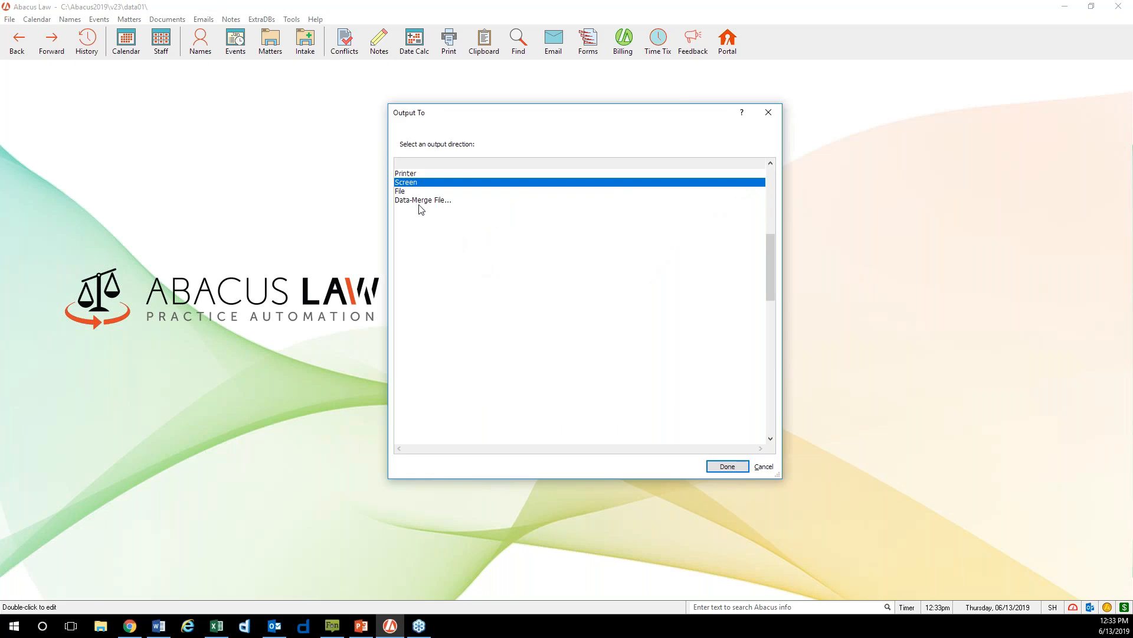
{"action": "left_click", "coordinate": [443, 200]}
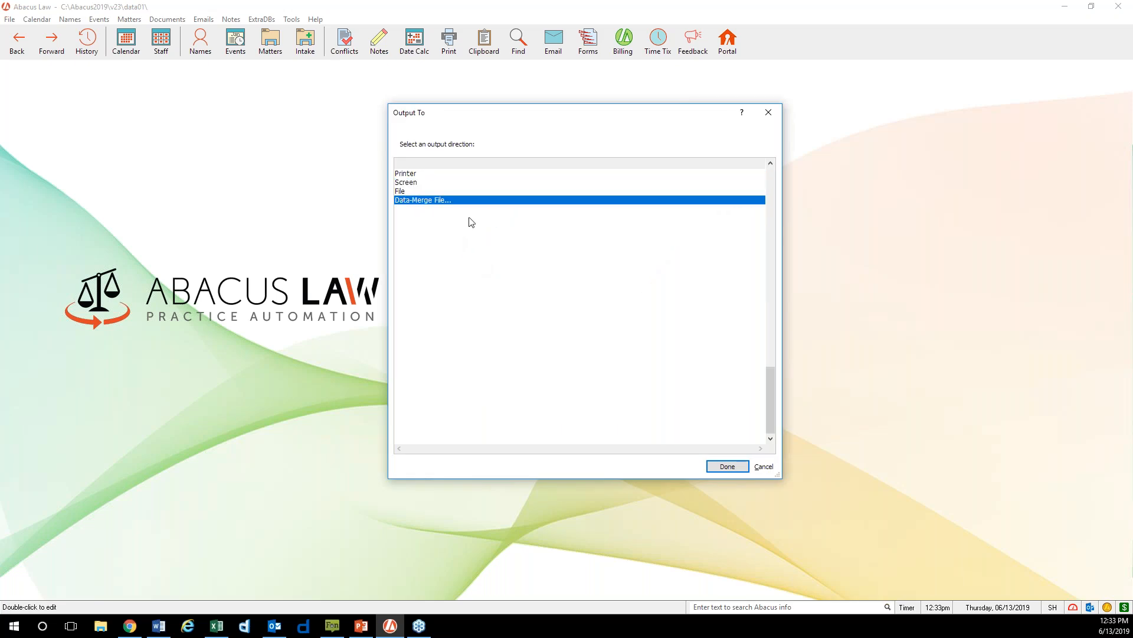
{"action": "left_click", "coordinate": [727, 465]}
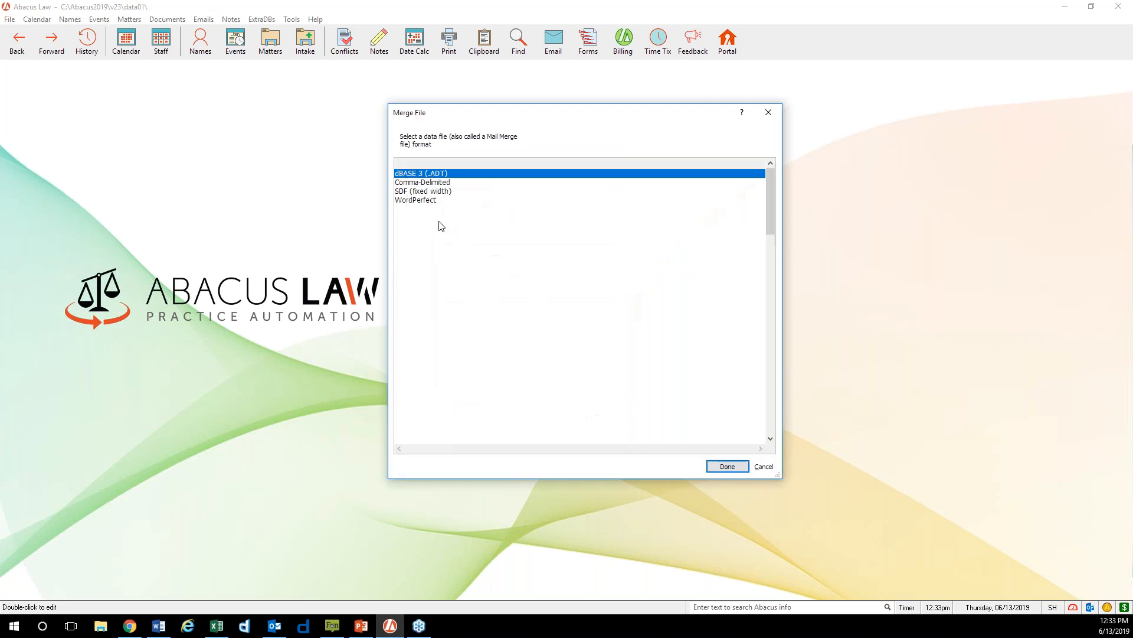
{"action": "left_click", "coordinate": [430, 183]}
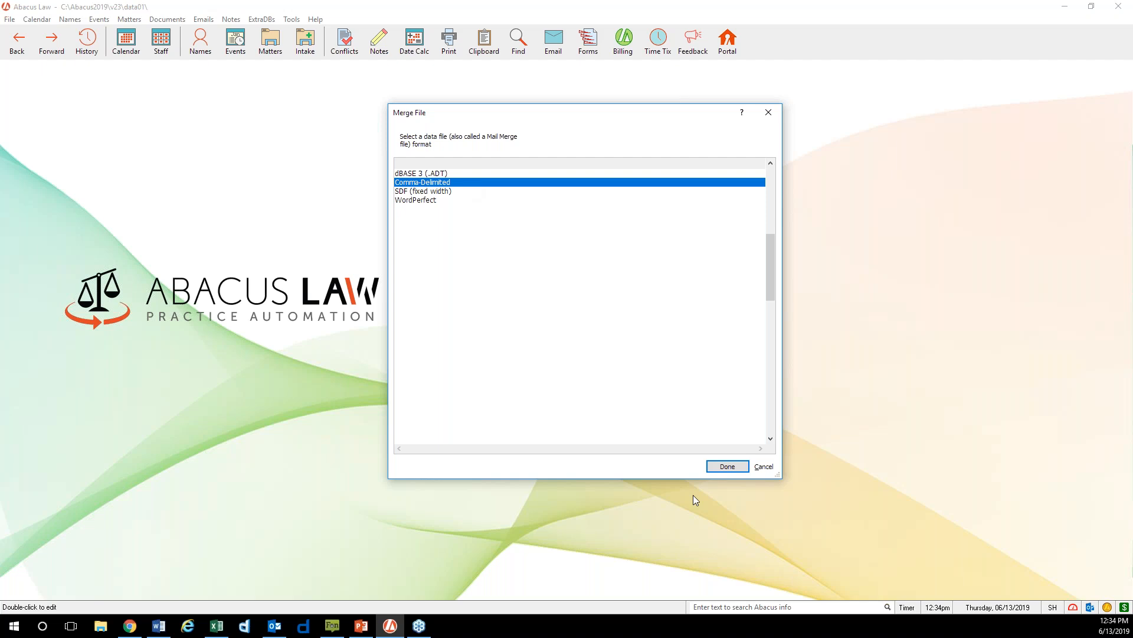
{"action": "left_click", "coordinate": [734, 468]}
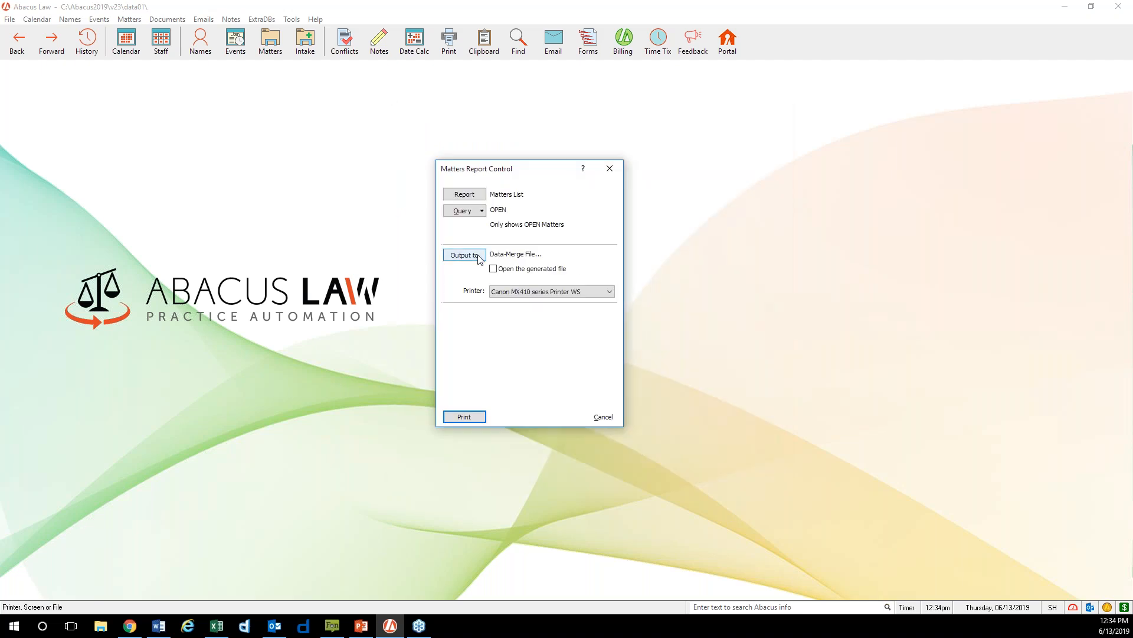
Step: Revisit the output settings and accept the Data-Merge File output and Comma-Delimited format again
{"action": "left_click", "coordinate": [478, 260]}
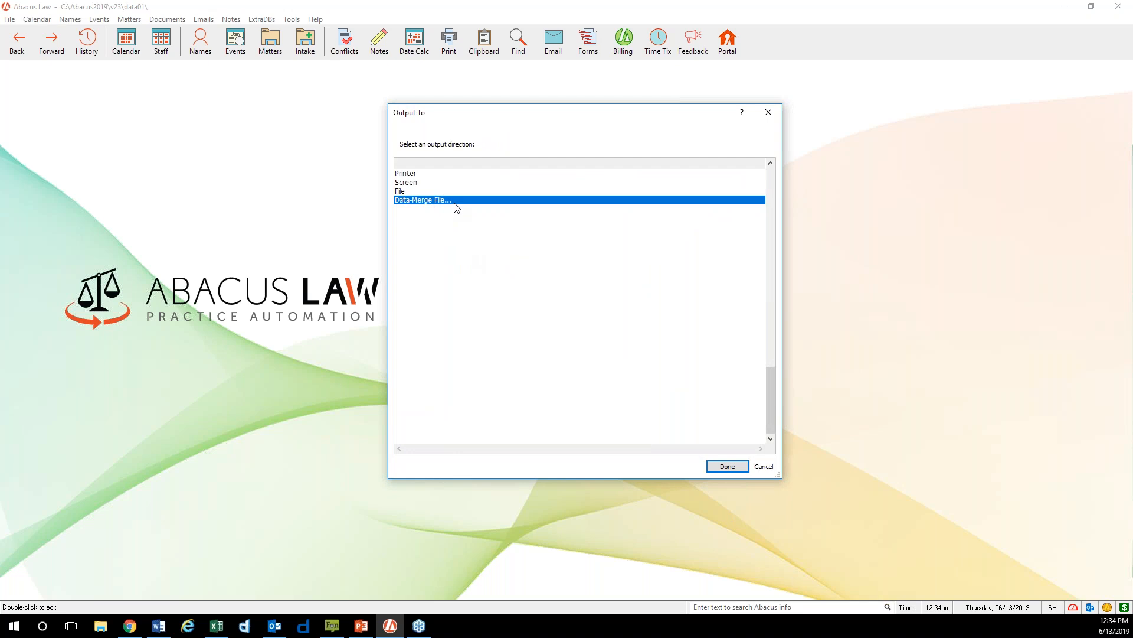
{"action": "left_click", "coordinate": [727, 467]}
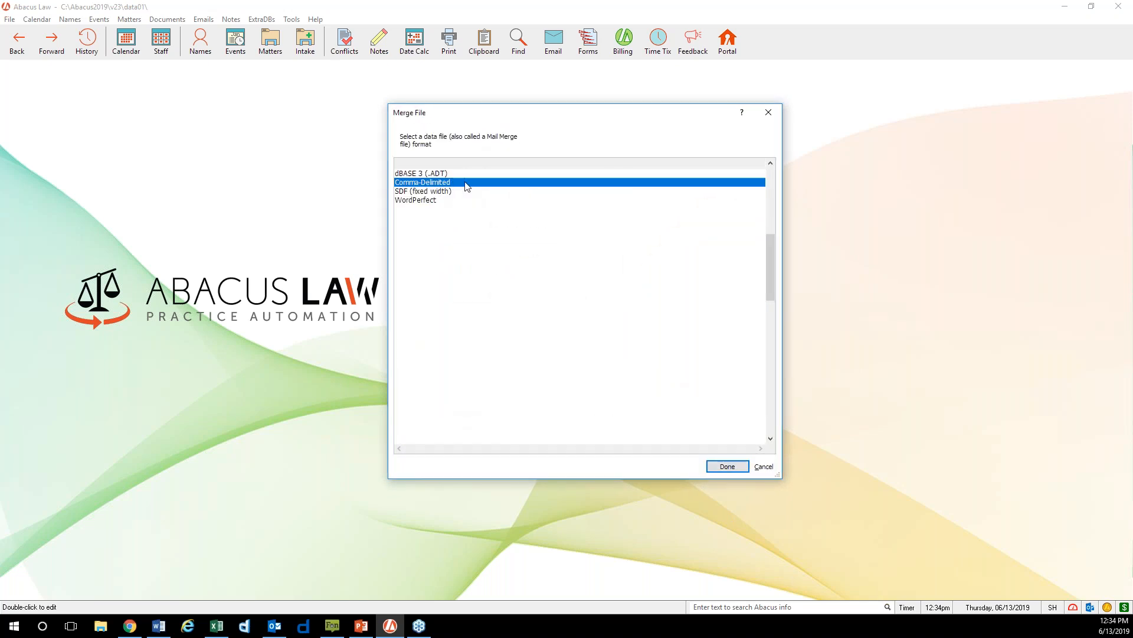
{"action": "left_click", "coordinate": [727, 466]}
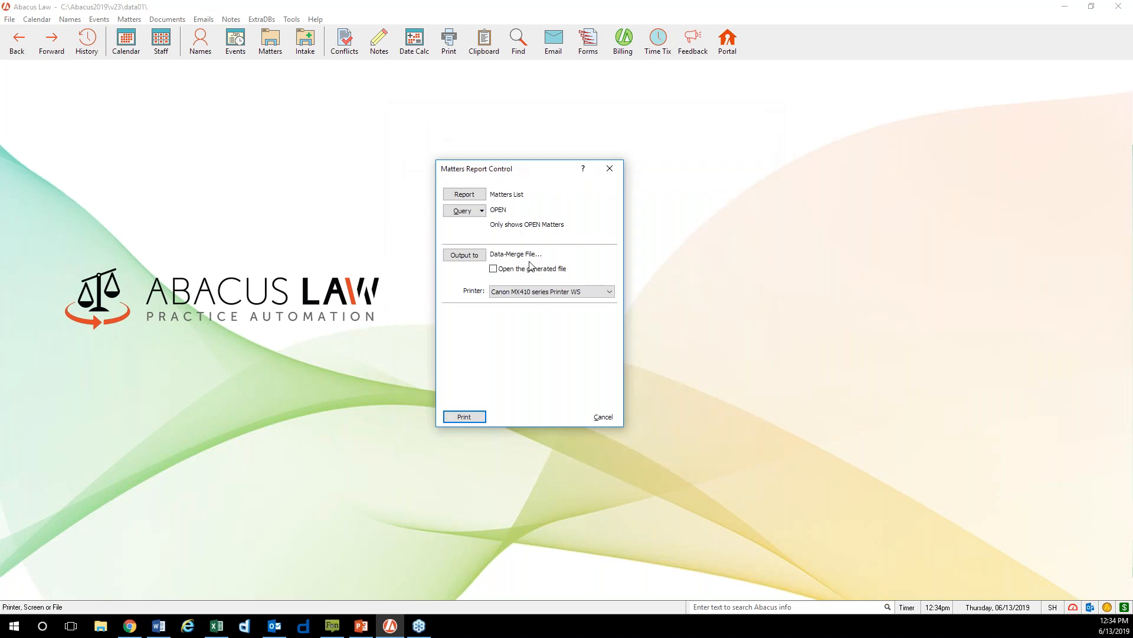
Step: Generate the report as temp_SH.csv on the Desktop, opening the generated file, and maximize it in Excel
{"action": "left_click", "coordinate": [496, 272]}
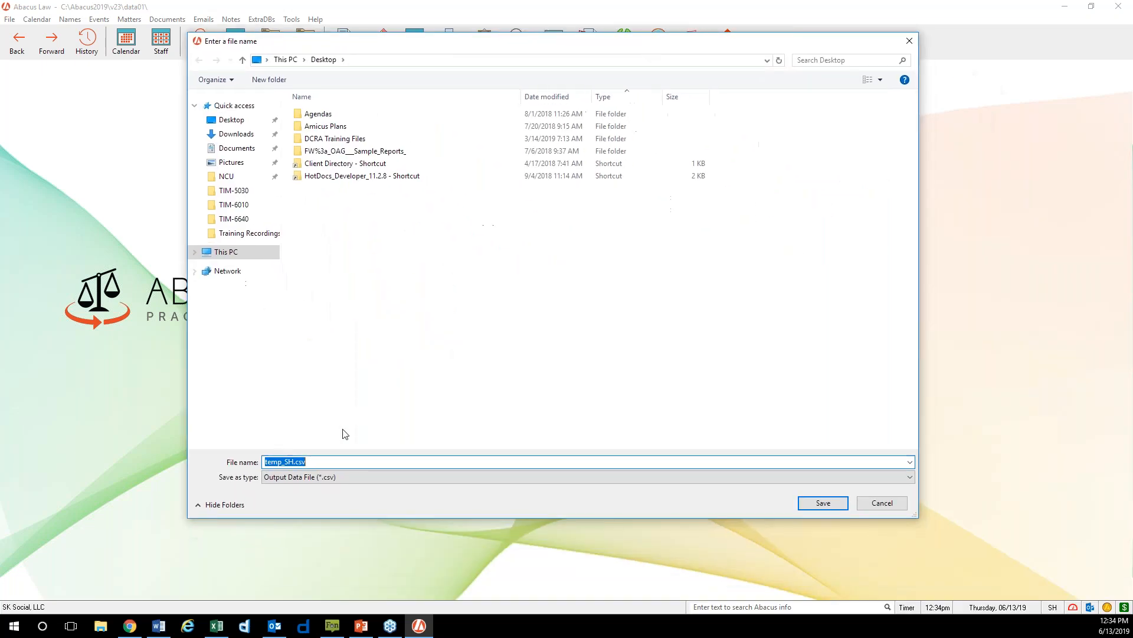
{"action": "left_click", "coordinate": [826, 505]}
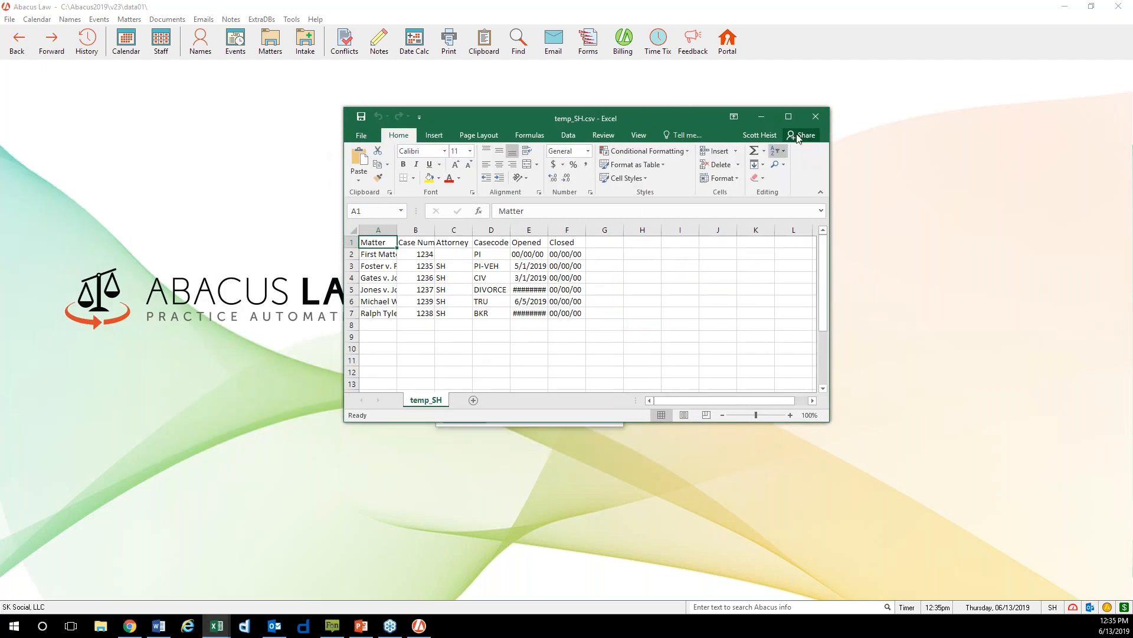
{"action": "left_click", "coordinate": [788, 117]}
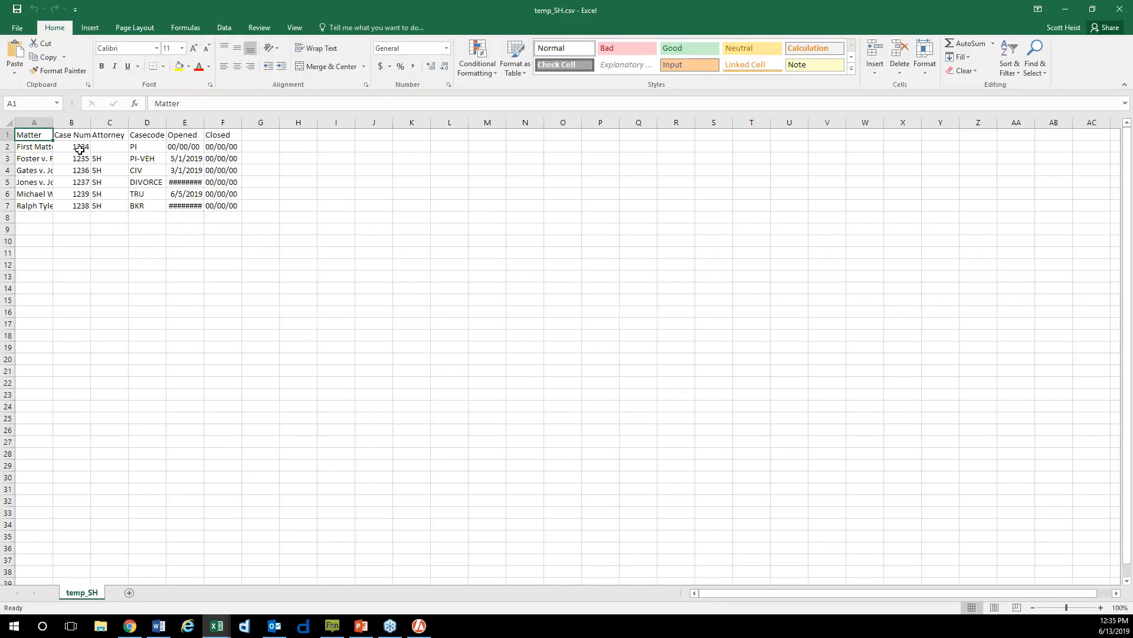
Step: Autofit columns A through F of the temp_SH sheet to their contents
{"action": "double_click", "coordinate": [53, 123]}
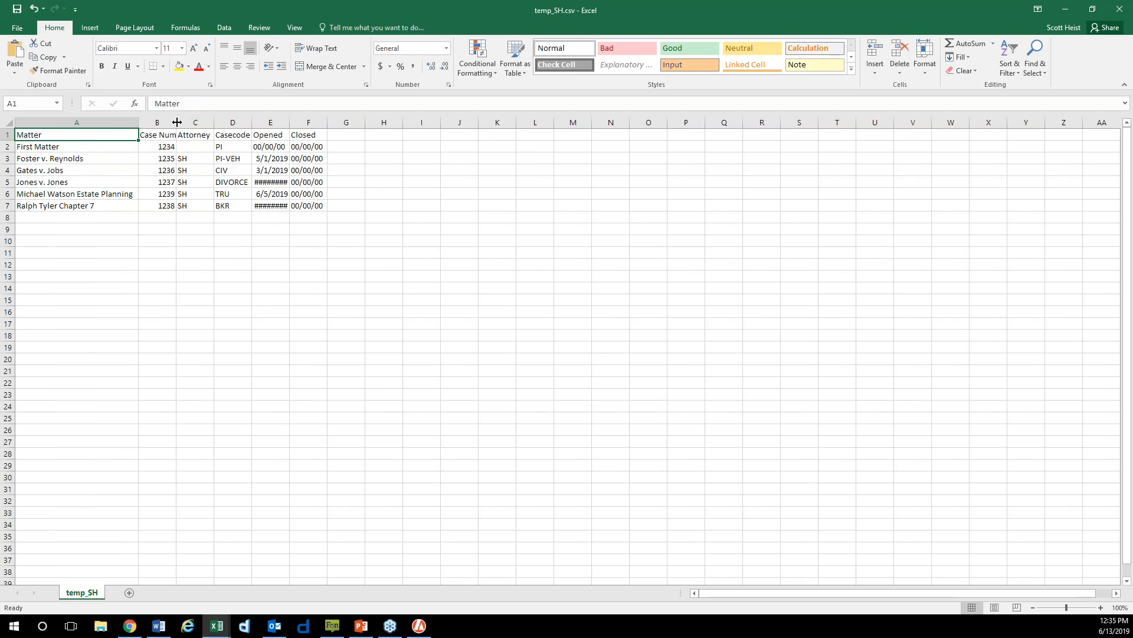
{"action": "double_click", "coordinate": [177, 123]}
{"action": "double_click", "coordinate": [228, 122]}
{"action": "double_click", "coordinate": [266, 123]}
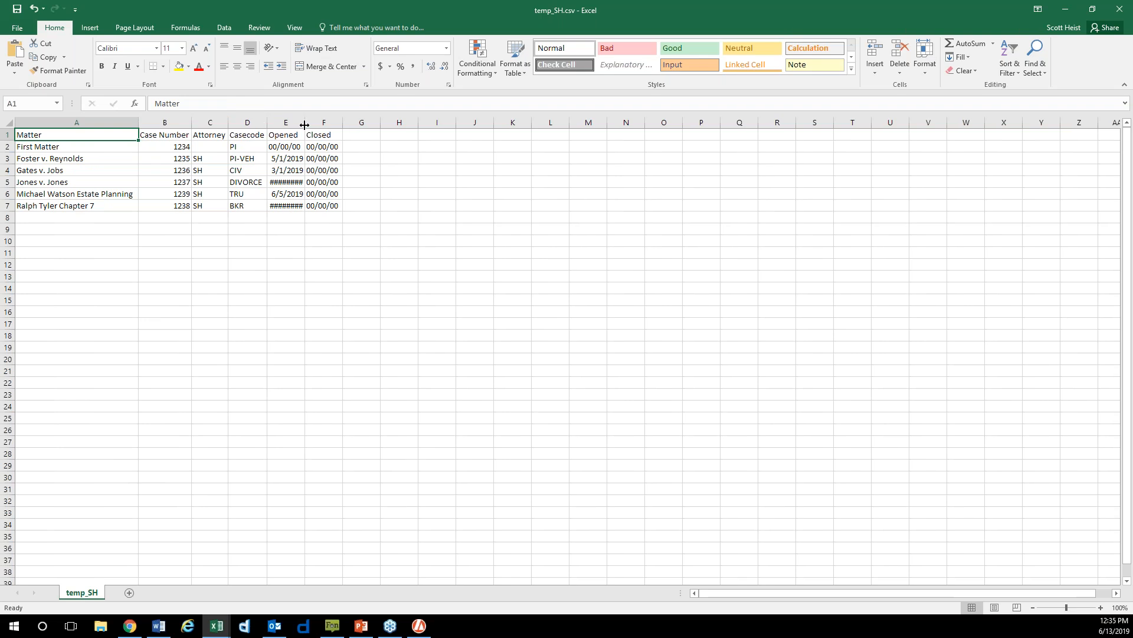
{"action": "double_click", "coordinate": [305, 123]}
{"action": "double_click", "coordinate": [343, 122]}
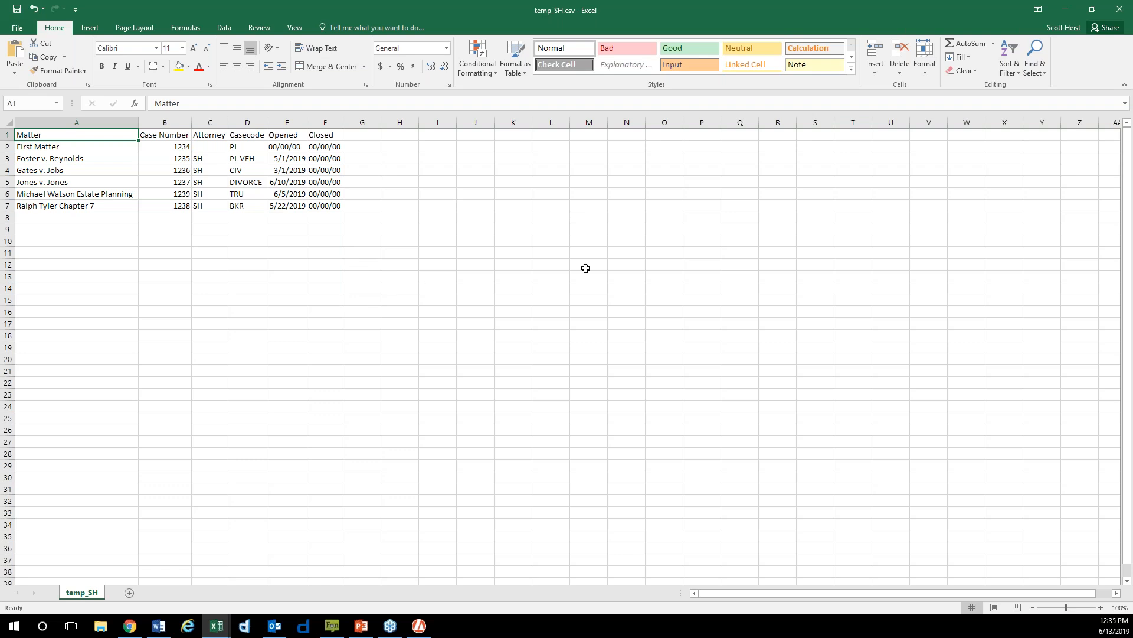
Step: Switch back to Abacus Law and open the Matters List report for editing
{"action": "left_click", "coordinate": [1069, 11]}
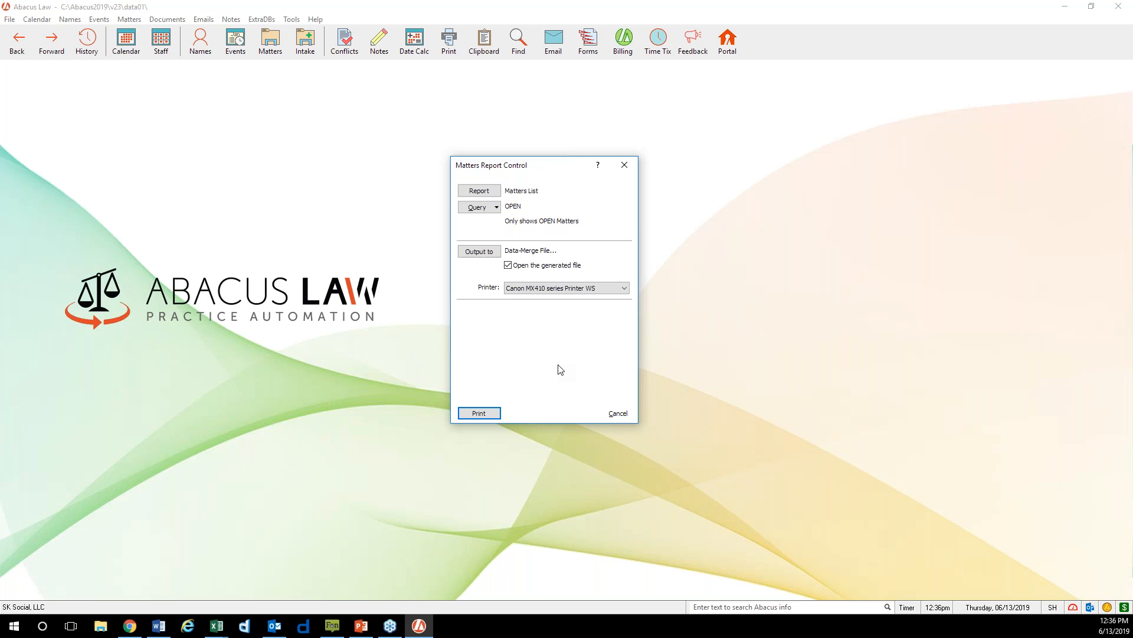
{"action": "left_click", "coordinate": [495, 193]}
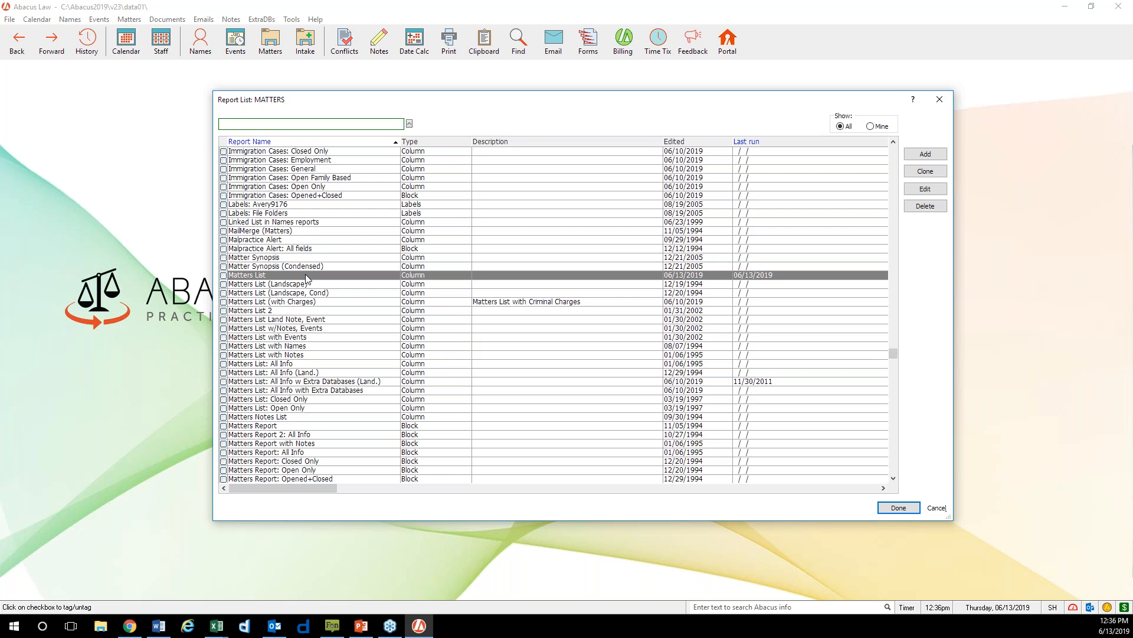
{"action": "key", "text": "Tab"}
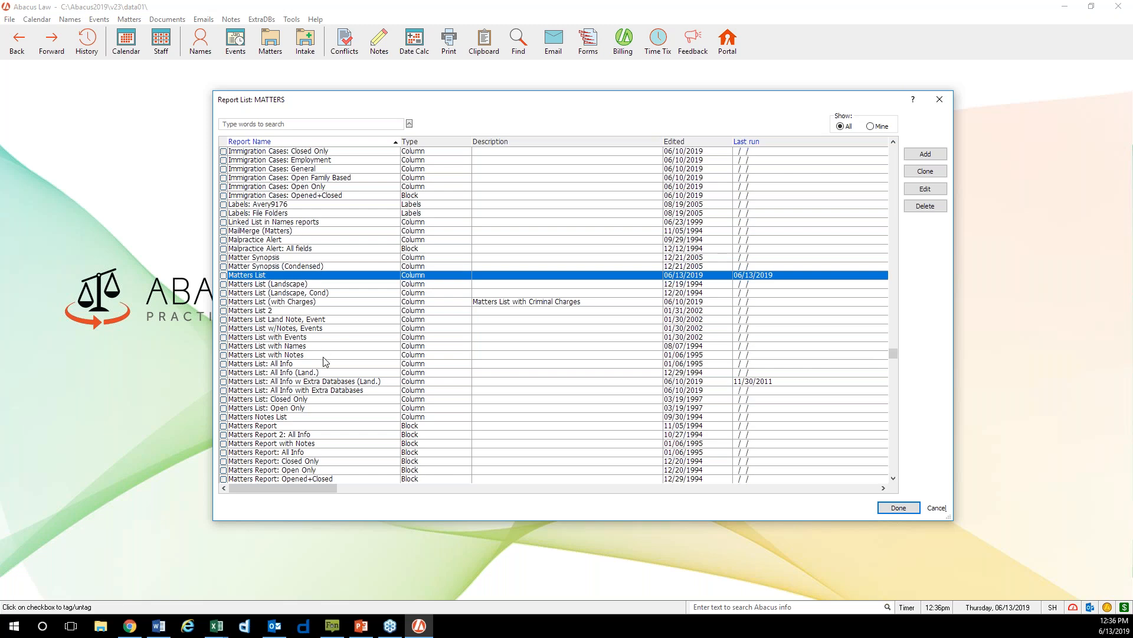
{"action": "left_click", "coordinate": [925, 189]}
{"action": "left_click_drag", "start_coordinate": [581, 154], "coordinate": [571, 162]}
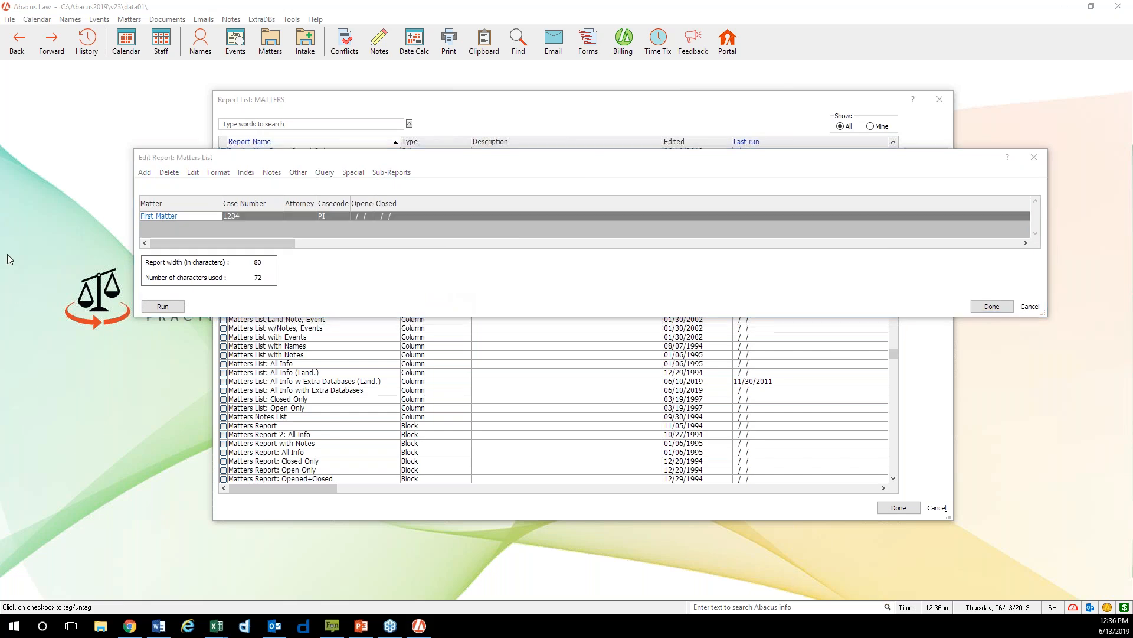
Step: Look across the report's columns and widen the Opened column to show its full heading
{"action": "left_click", "coordinate": [420, 243]}
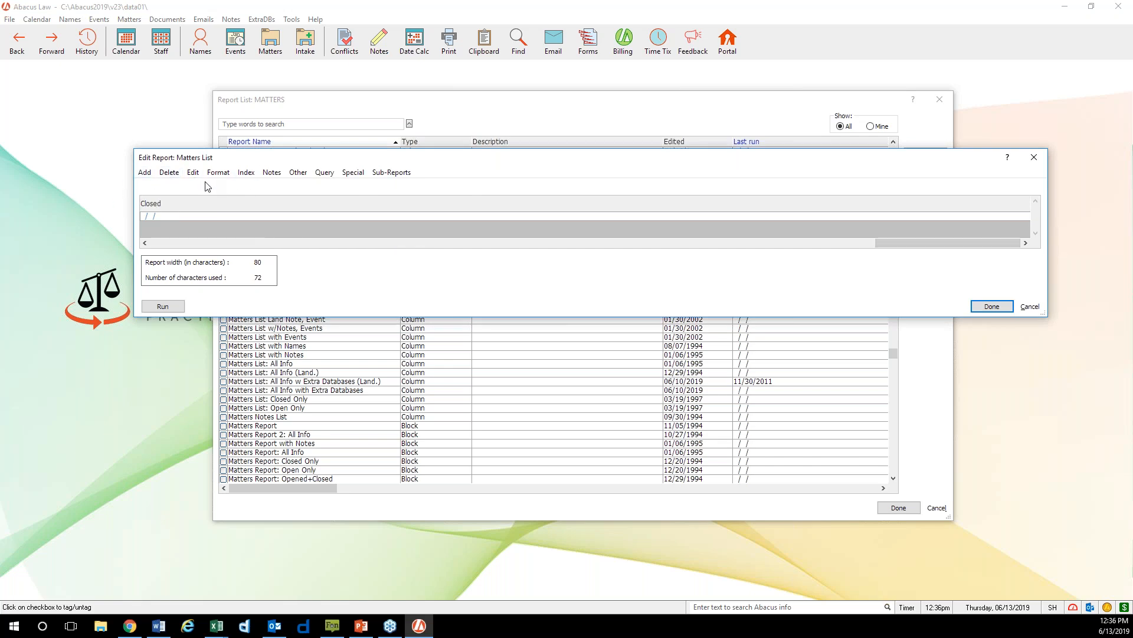
{"action": "left_click", "coordinate": [226, 176]}
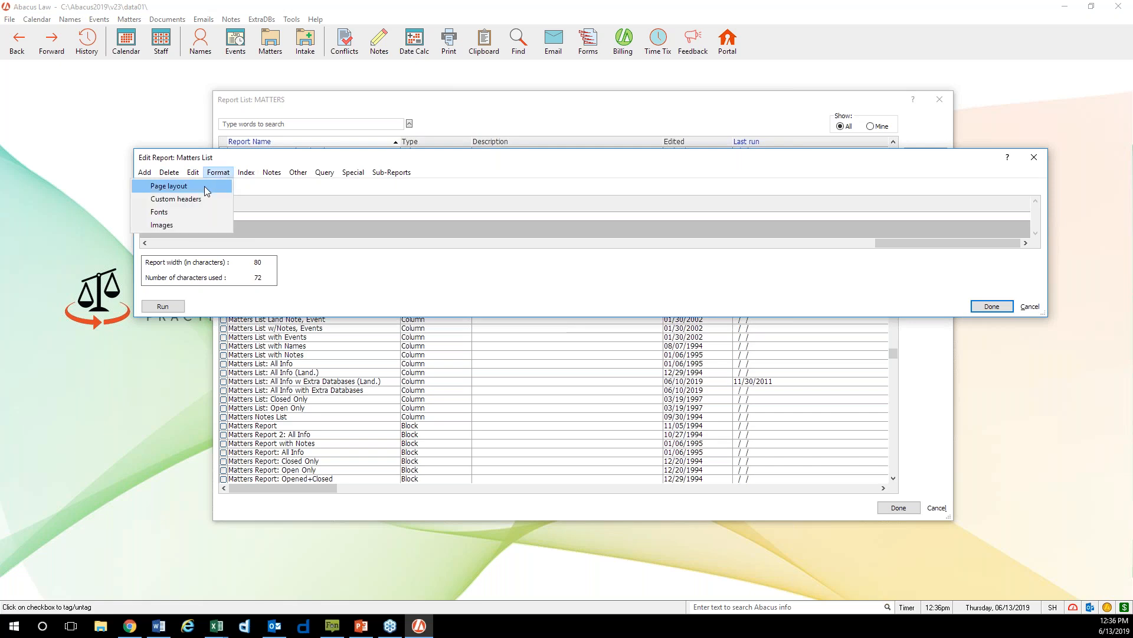
{"action": "left_click", "coordinate": [555, 173]}
{"action": "left_click_drag", "start_coordinate": [938, 245], "coordinate": [179, 254]}
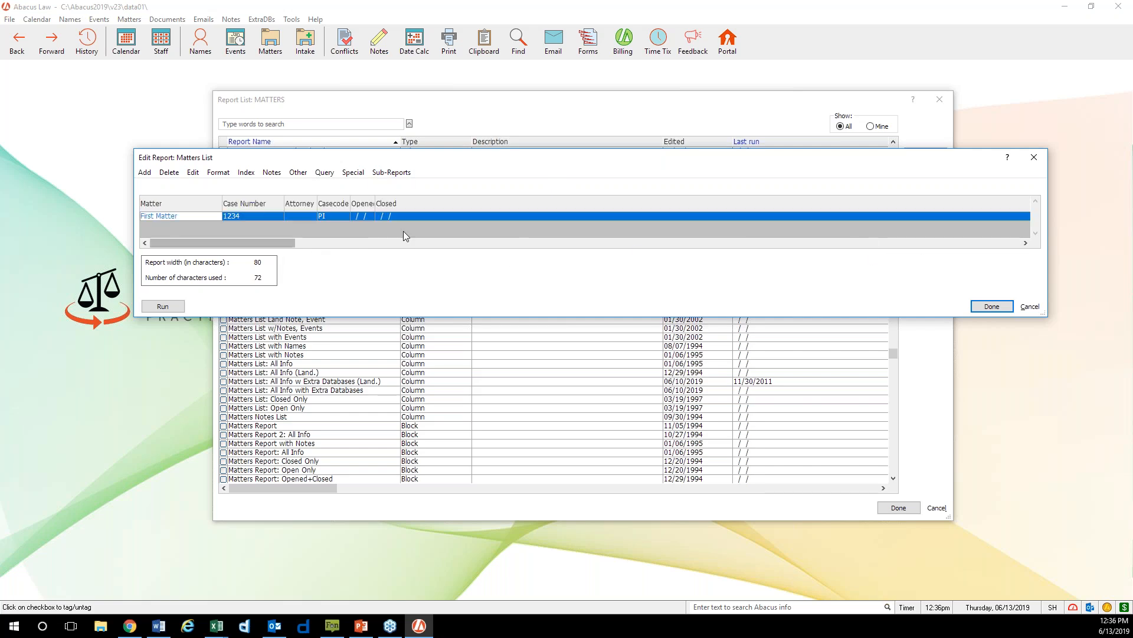
{"action": "double_click", "coordinate": [371, 204]}
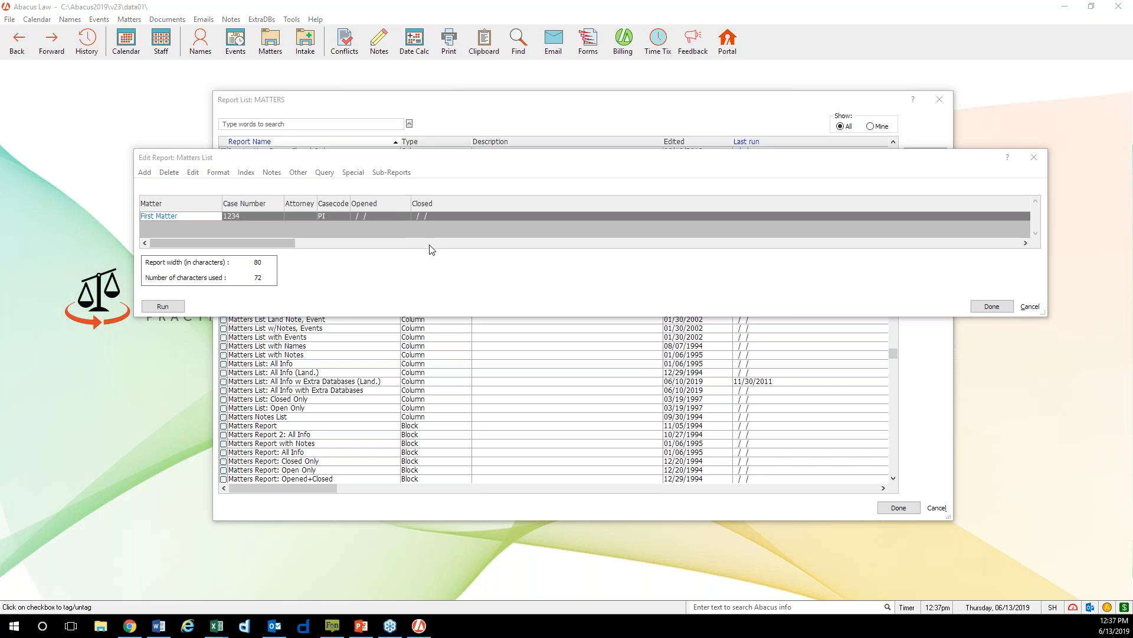
Step: Open the report's page layout settings and review the orientation and page size choices, keeping Portrait and Letter
{"action": "left_click", "coordinate": [218, 172]}
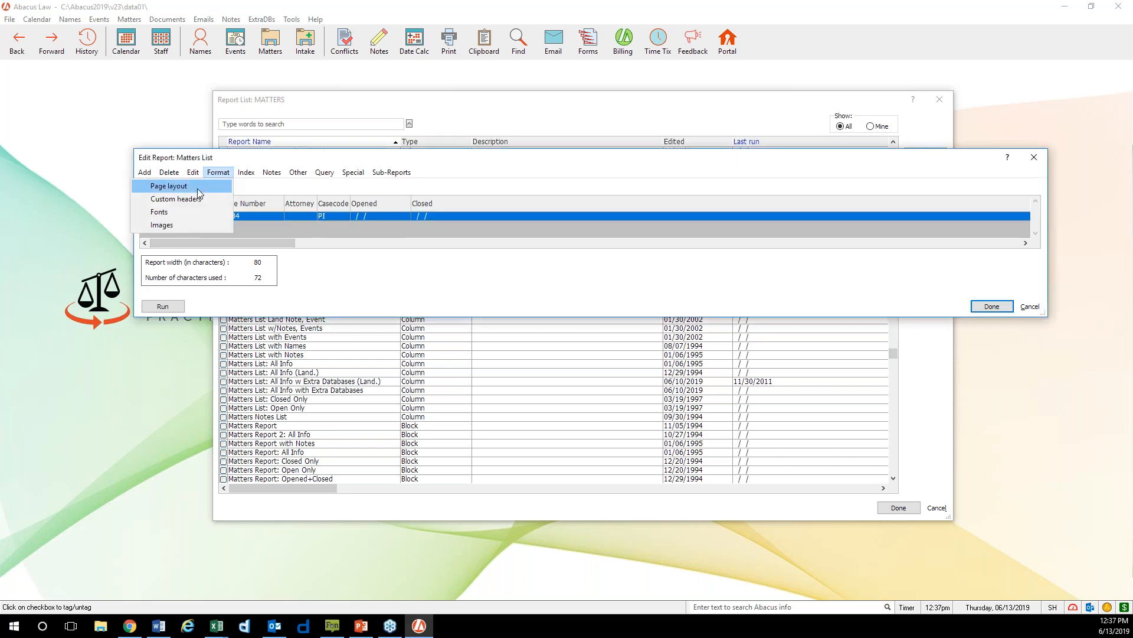
{"action": "left_click", "coordinate": [520, 164]}
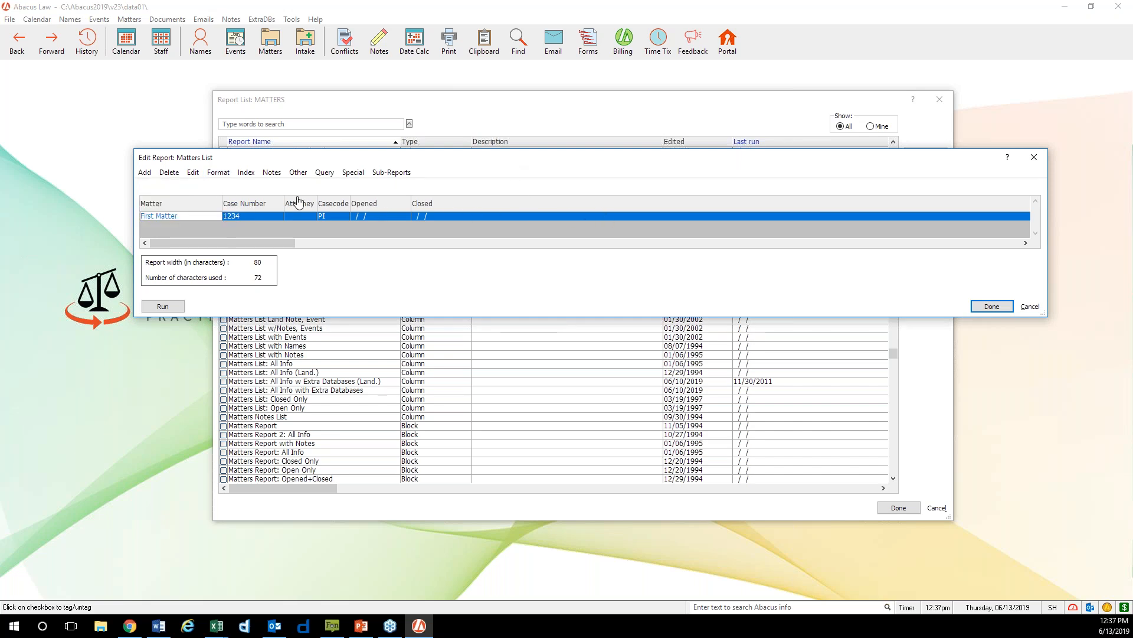
{"action": "left_click", "coordinate": [218, 171]}
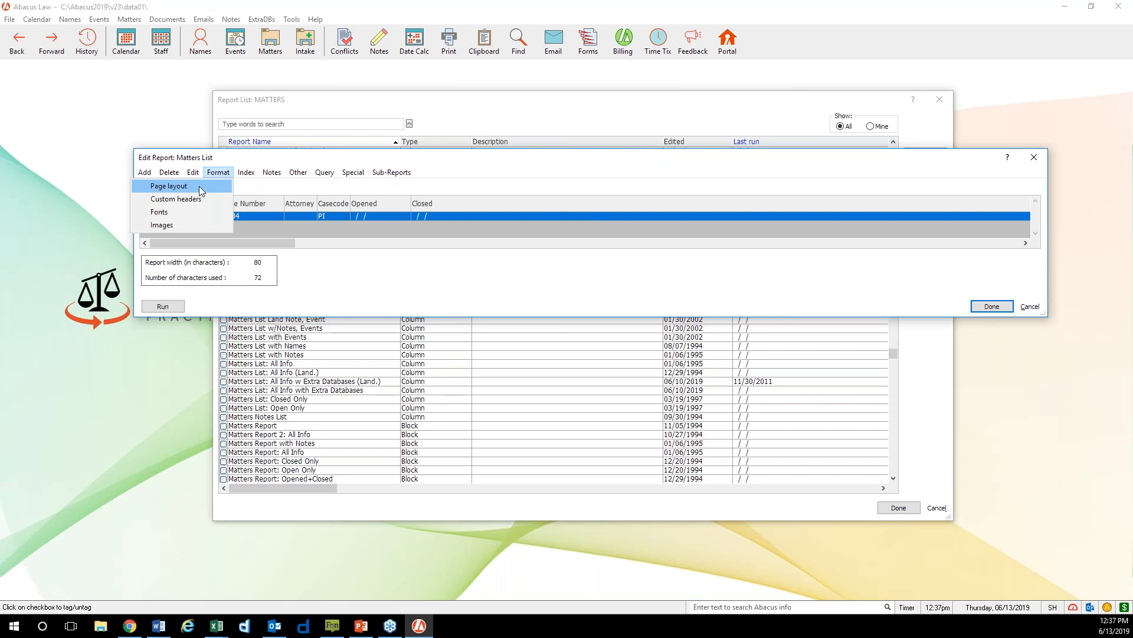
{"action": "left_click", "coordinate": [199, 186]}
{"action": "left_click", "coordinate": [633, 189]}
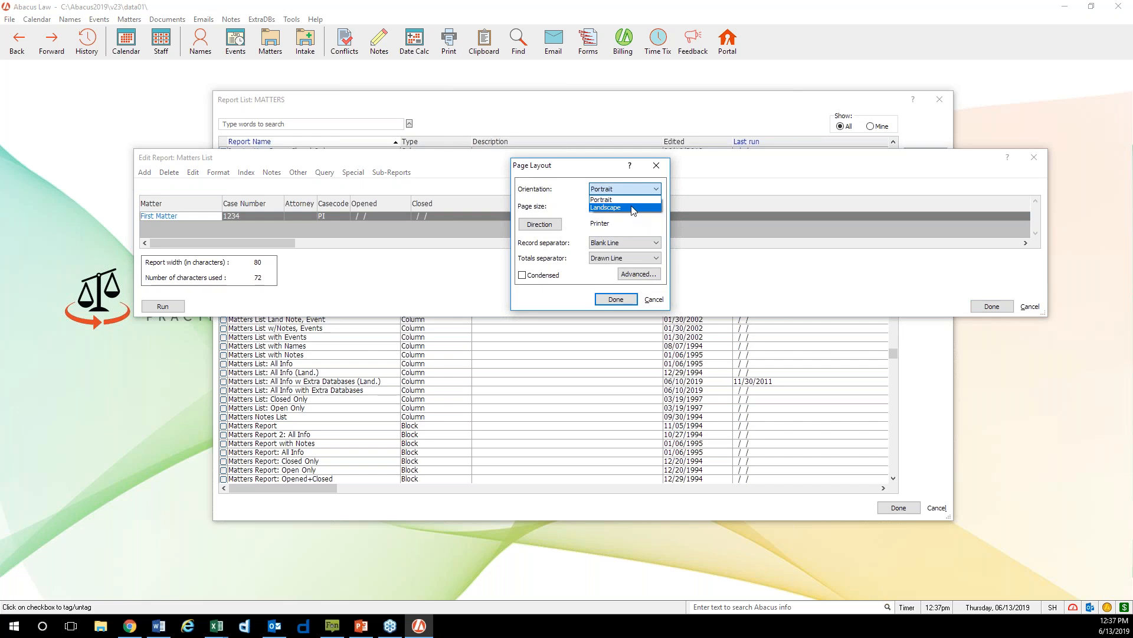
{"action": "left_click", "coordinate": [627, 199]}
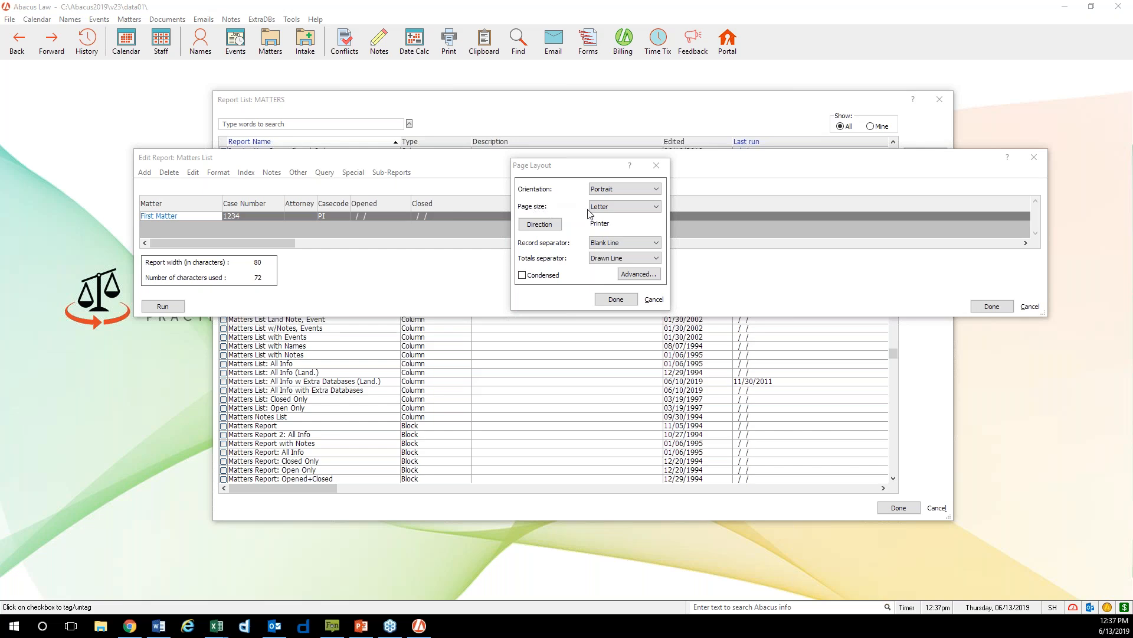
{"action": "left_click", "coordinate": [630, 208]}
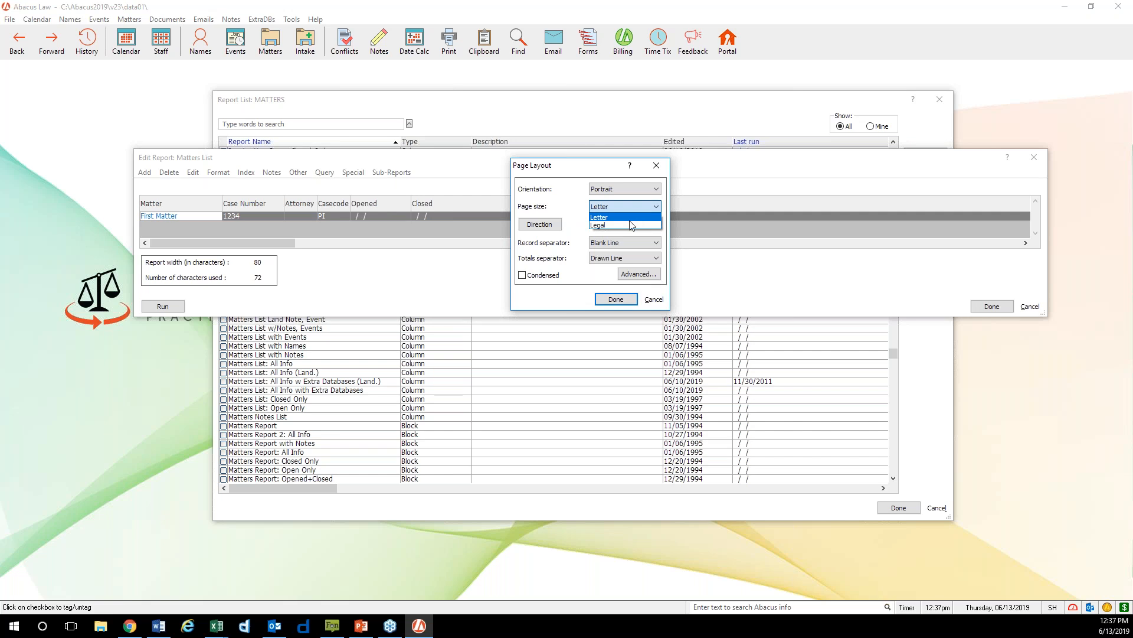
{"action": "left_click", "coordinate": [629, 217]}
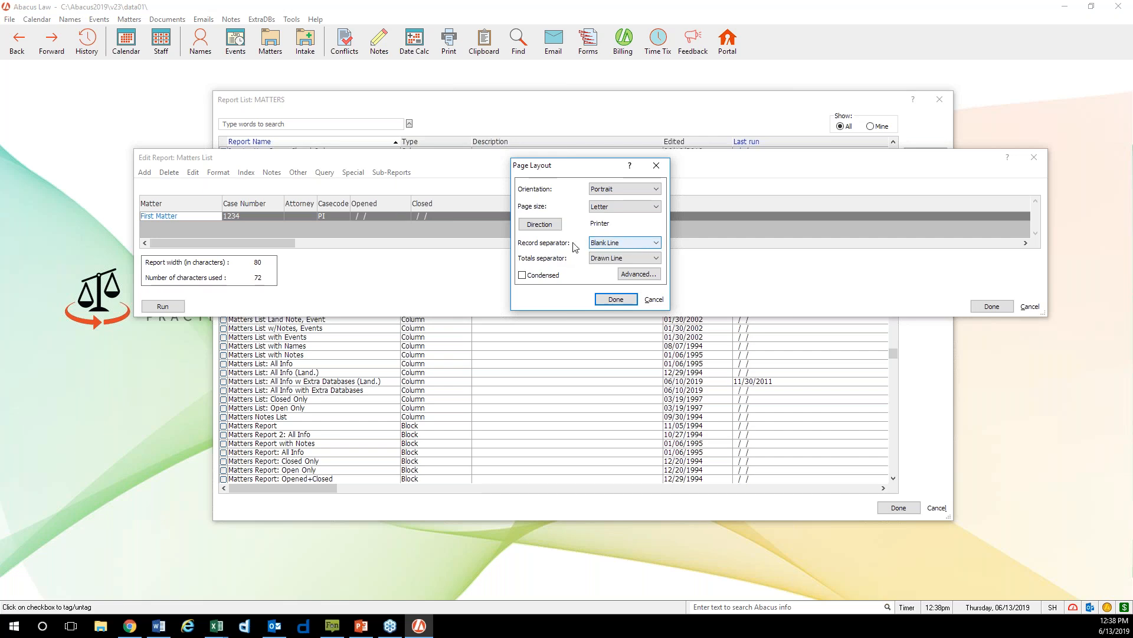
Step: Review the record separator choices in the page layout settings and close the settings without changing them
{"action": "left_click", "coordinate": [649, 244]}
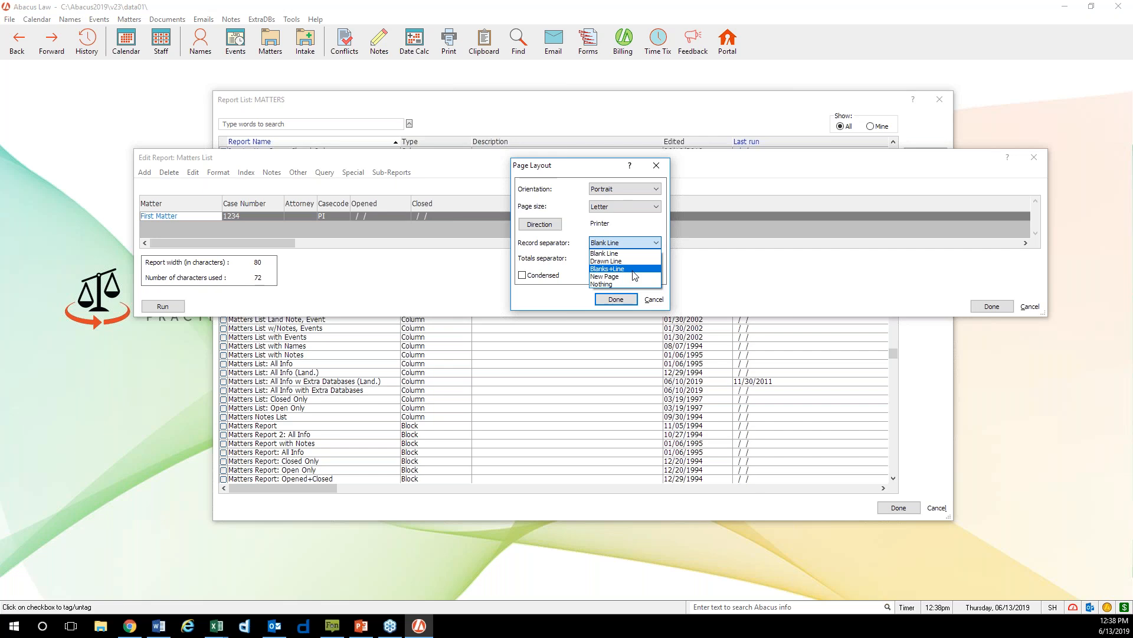
{"action": "left_click", "coordinate": [557, 248]}
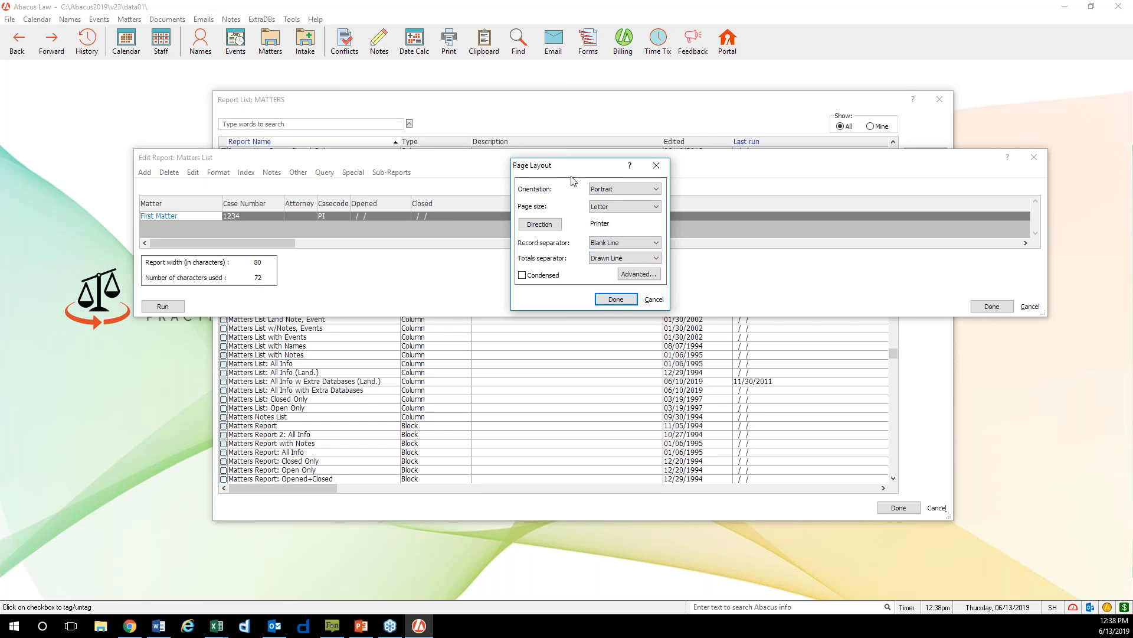
{"action": "left_click", "coordinate": [656, 165]}
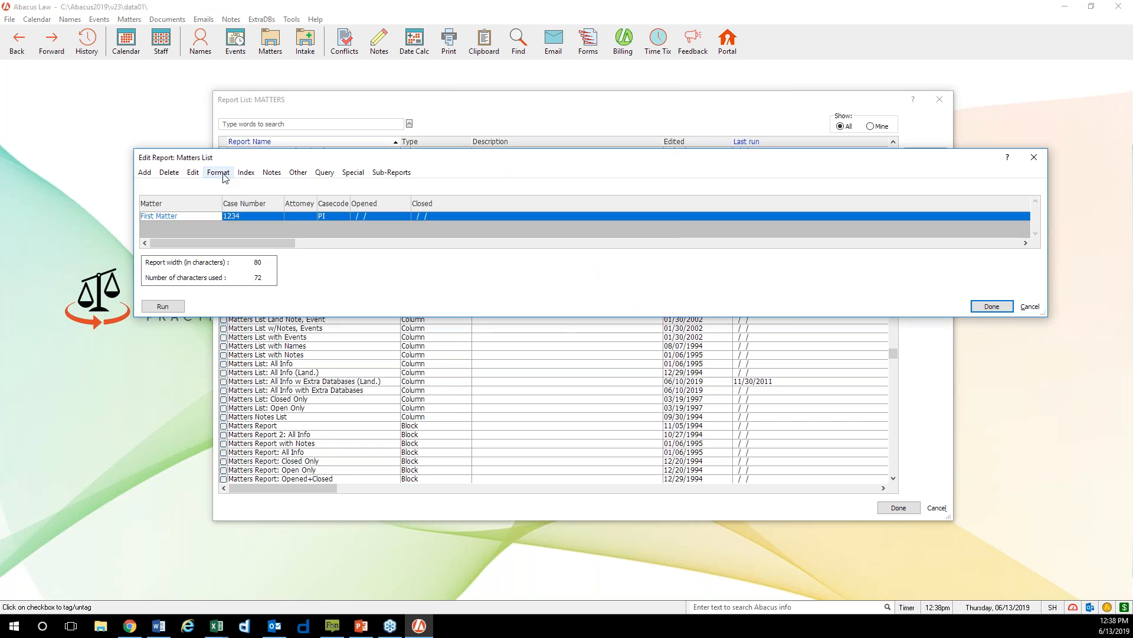
Step: Look over the report's formatting and editing commands and close the report editor without saving
{"action": "left_click", "coordinate": [218, 172]}
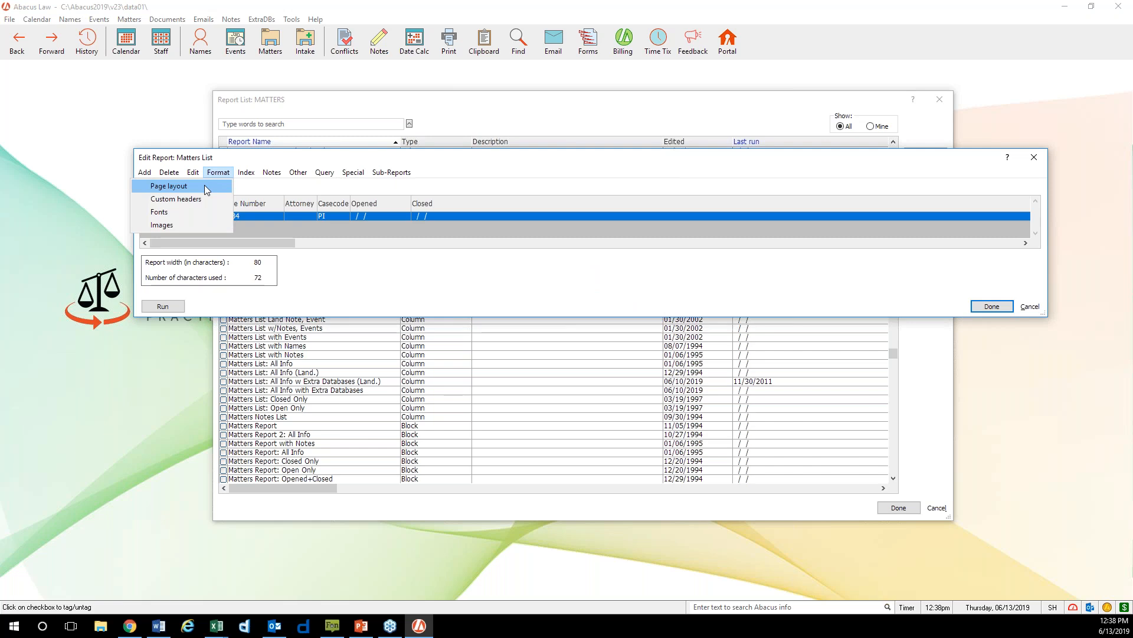
{"action": "left_click", "coordinate": [578, 191]}
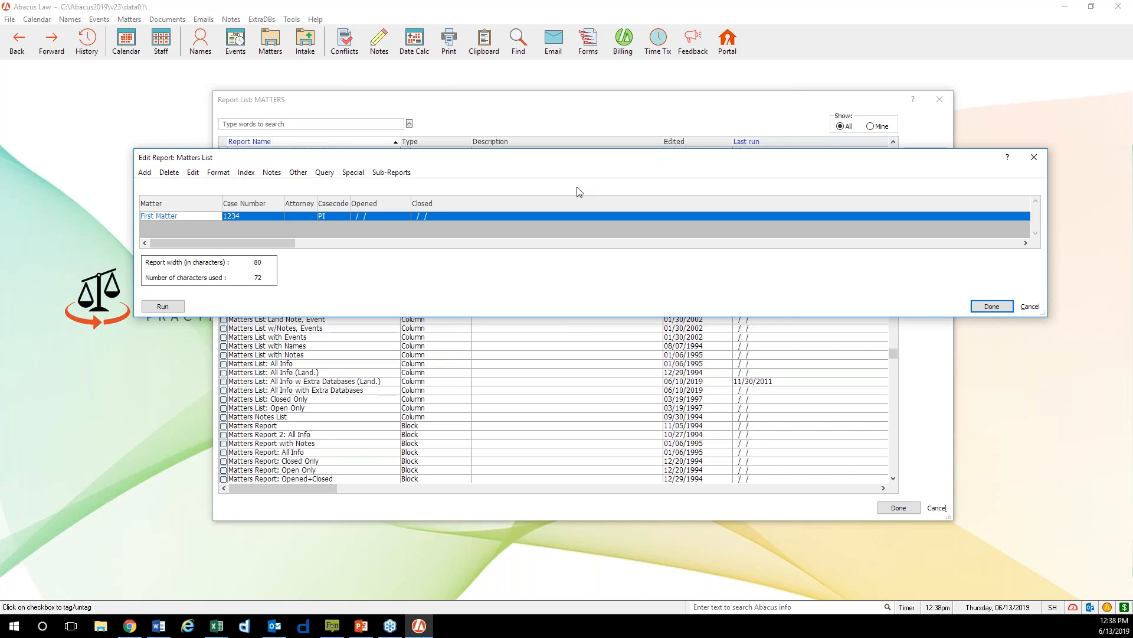
{"action": "left_click", "coordinate": [193, 173]}
{"action": "left_click", "coordinate": [660, 336]}
{"action": "left_click", "coordinate": [1033, 158]}
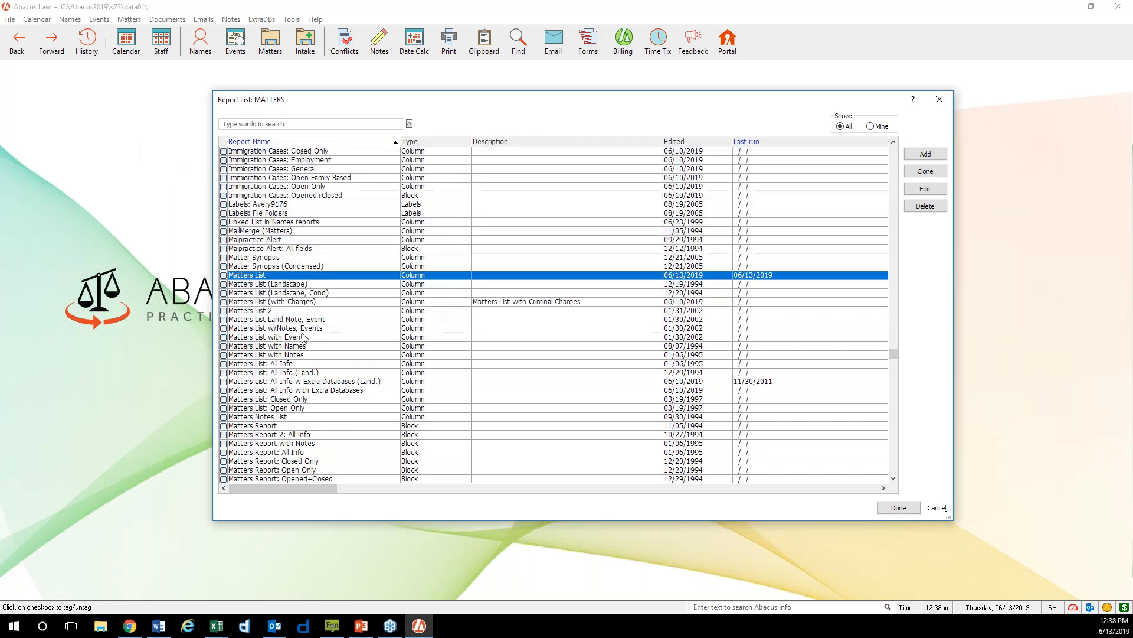
Step: Look through the Matters List report variants with notes, names and events in the report list
{"action": "left_click", "coordinate": [309, 320]}
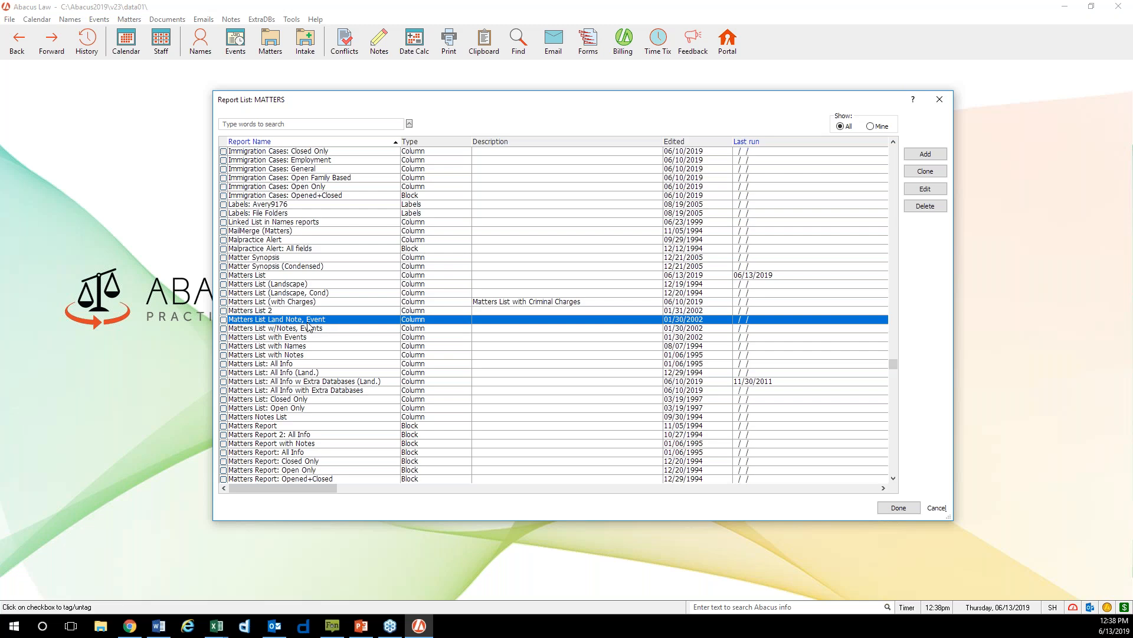
{"action": "left_click", "coordinate": [312, 355]}
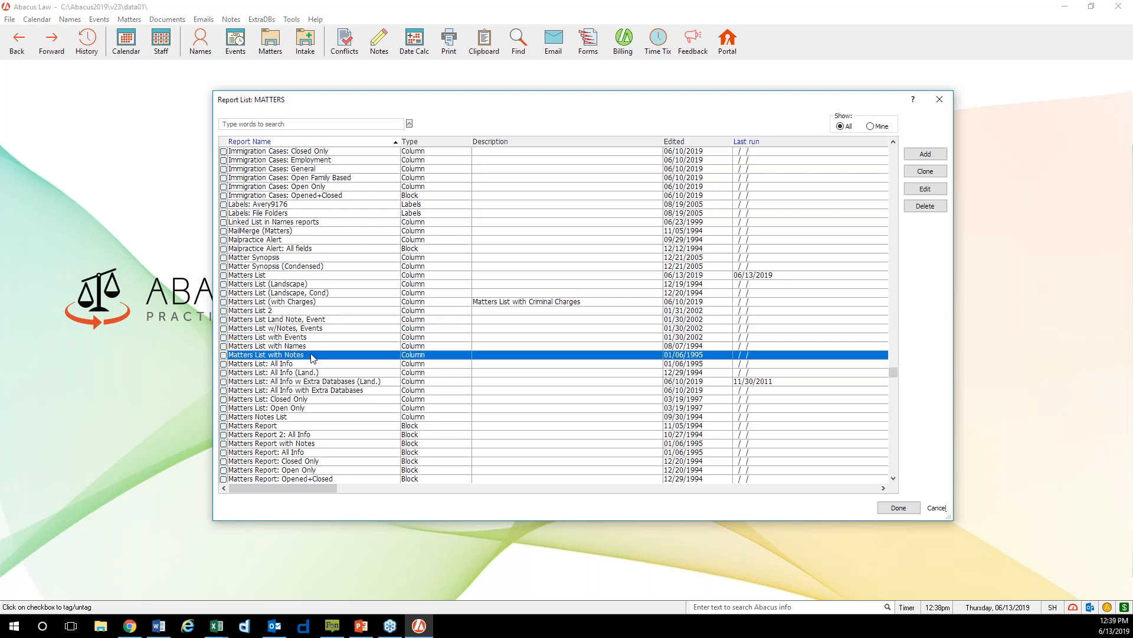
{"action": "left_click", "coordinate": [306, 347]}
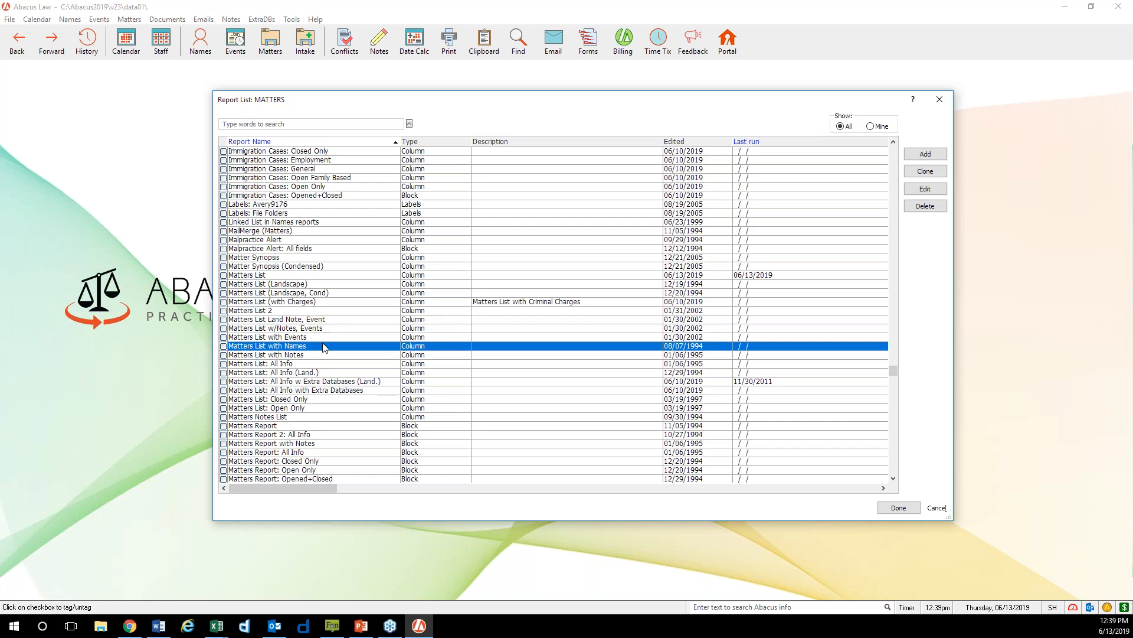
{"action": "left_click", "coordinate": [315, 337]}
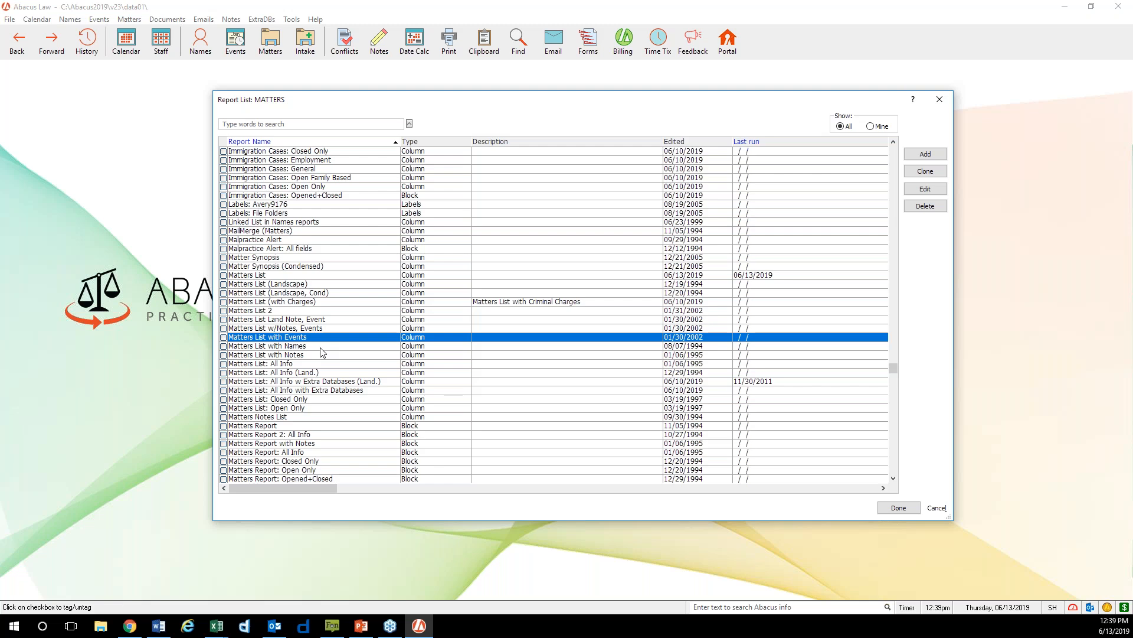
{"action": "left_click", "coordinate": [323, 354]}
{"action": "left_click", "coordinate": [325, 346]}
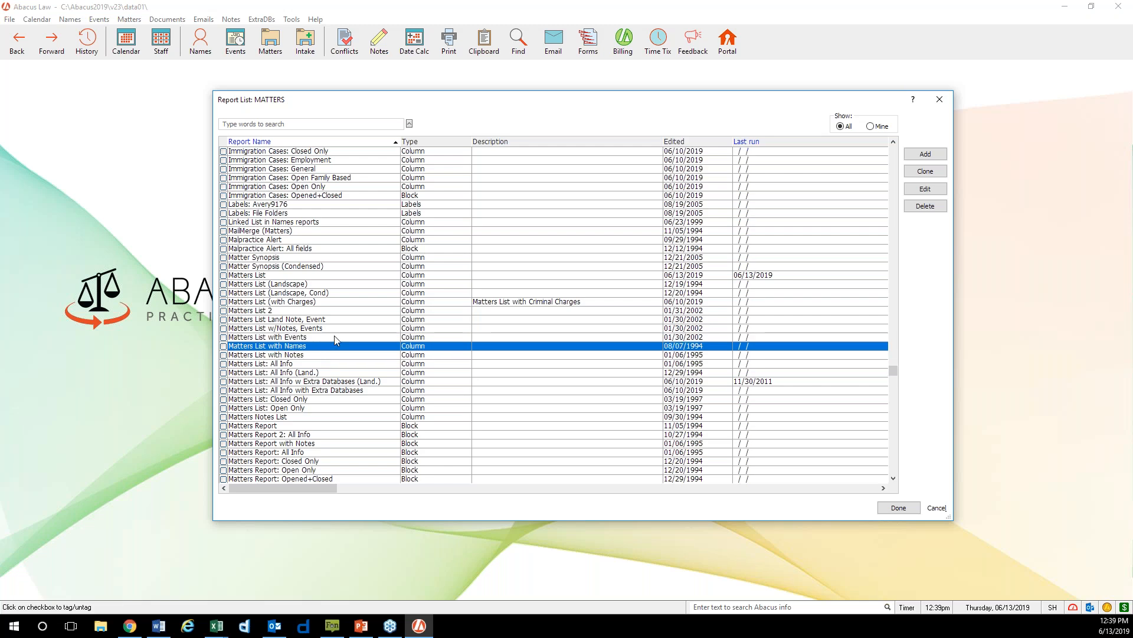
{"action": "left_click", "coordinate": [336, 338]}
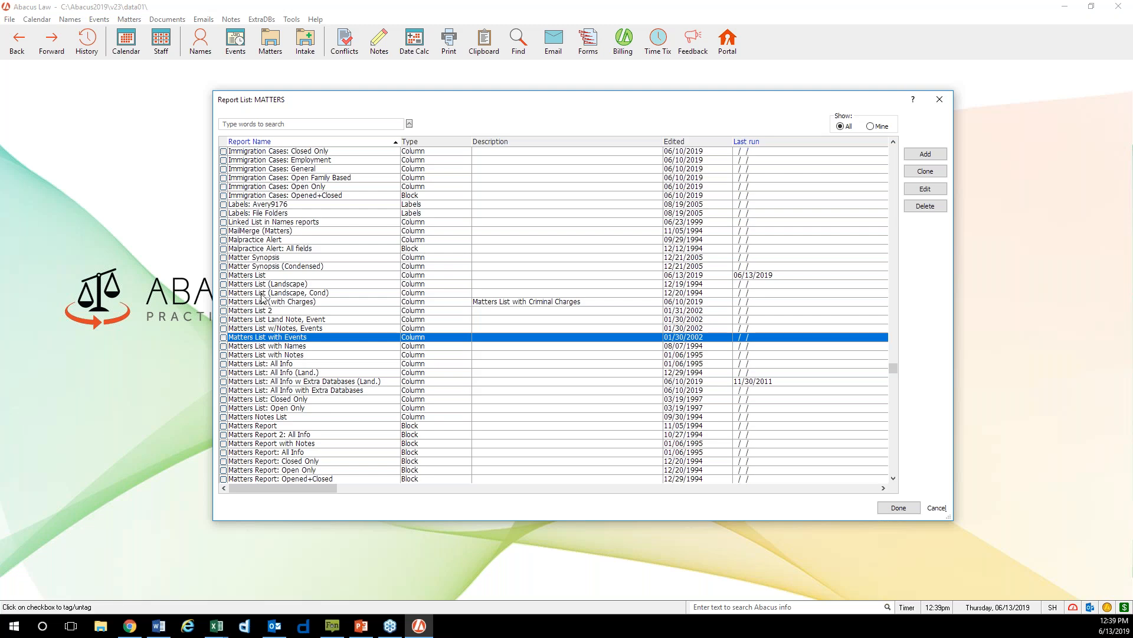
Step: Reopen the Matters List report for editing and review the sub-report types it can include
{"action": "left_click", "coordinate": [319, 277]}
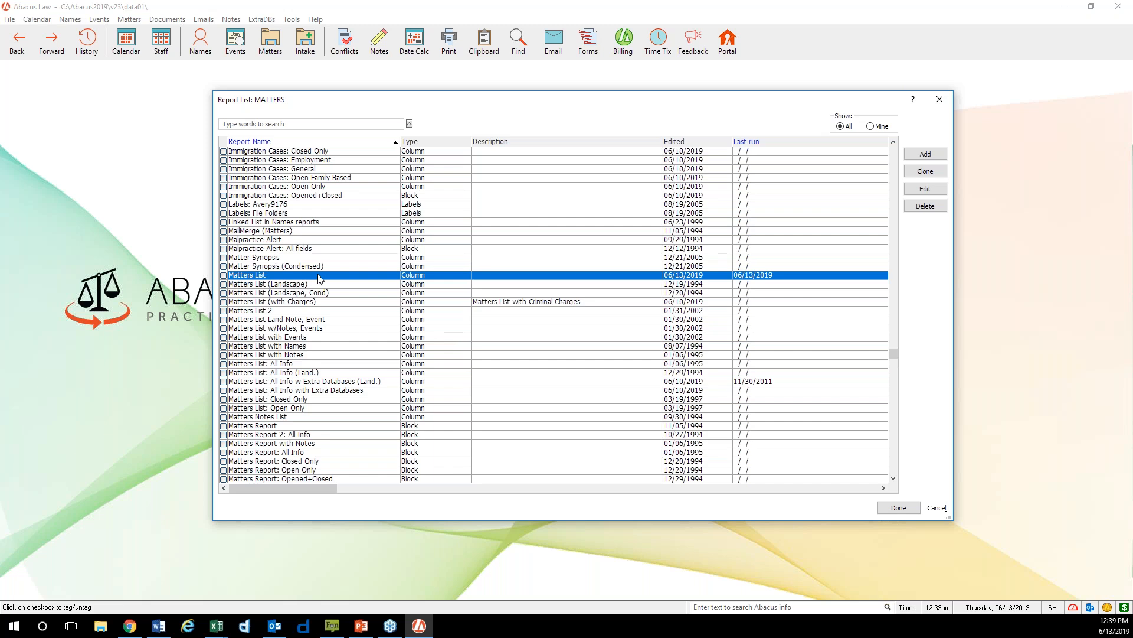
{"action": "left_click", "coordinate": [909, 188]}
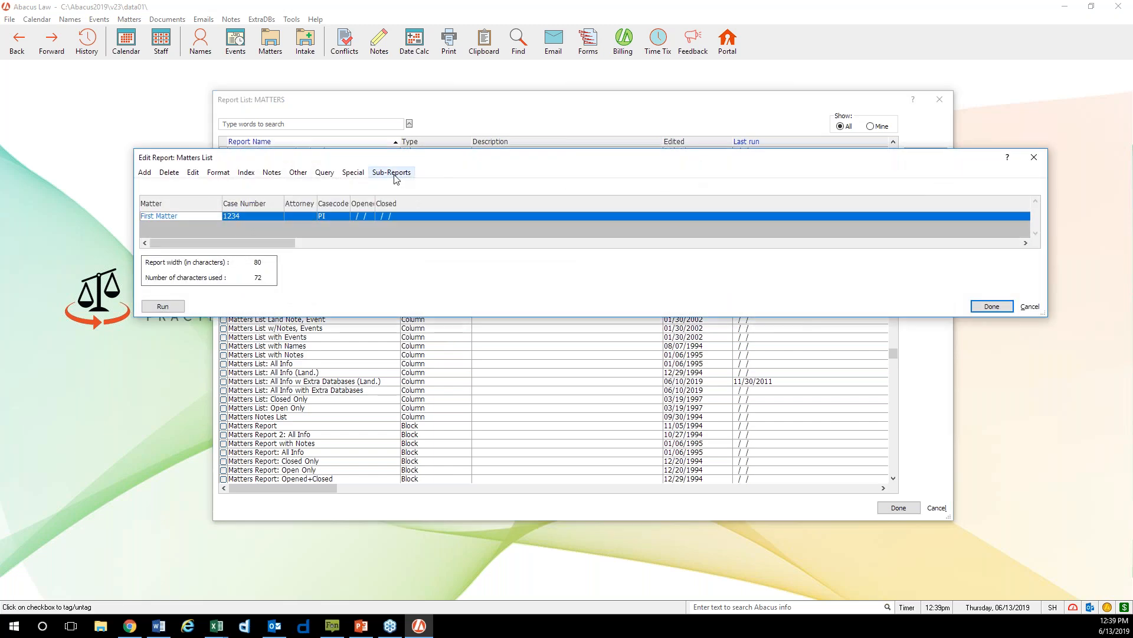
{"action": "left_click", "coordinate": [401, 178]}
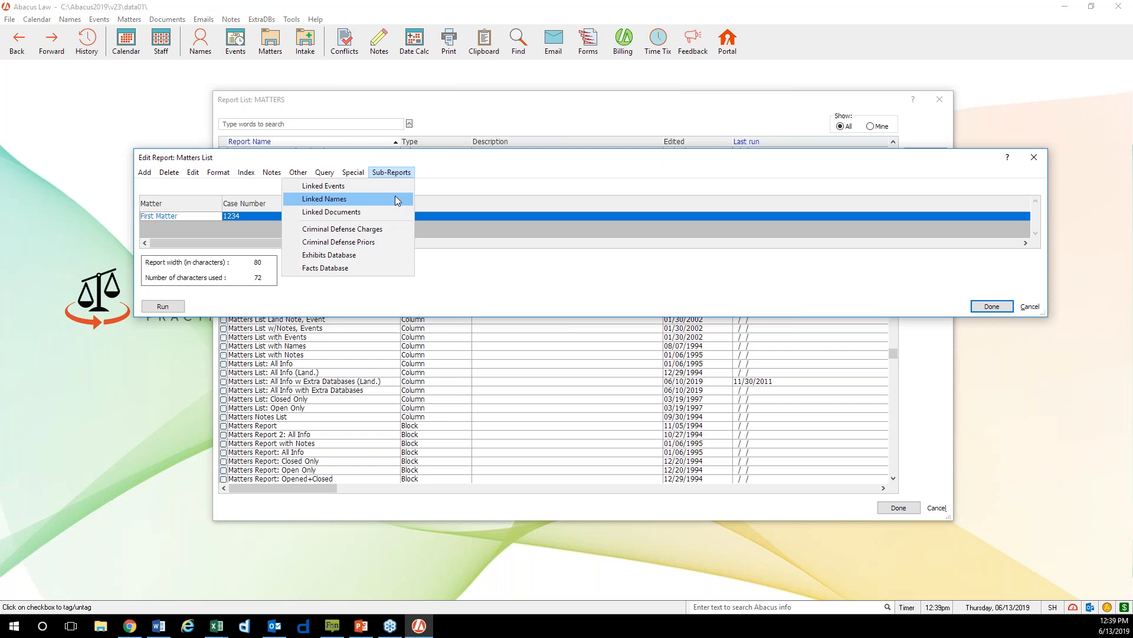
{"action": "left_click", "coordinate": [461, 171]}
{"action": "left_click", "coordinate": [400, 178]}
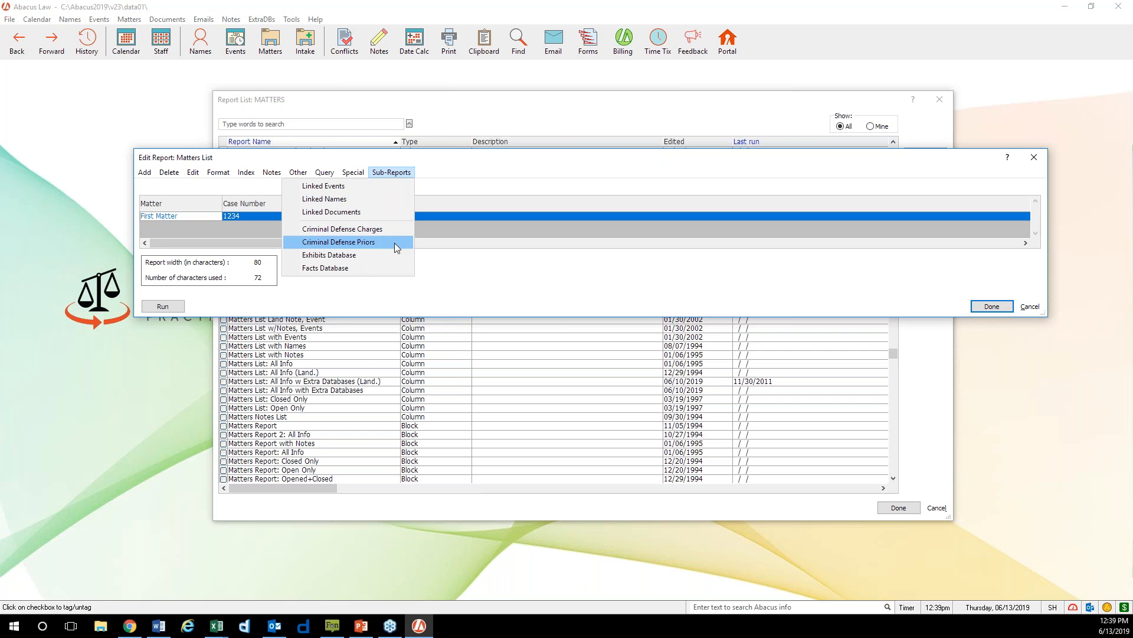
{"action": "left_click", "coordinate": [594, 170]}
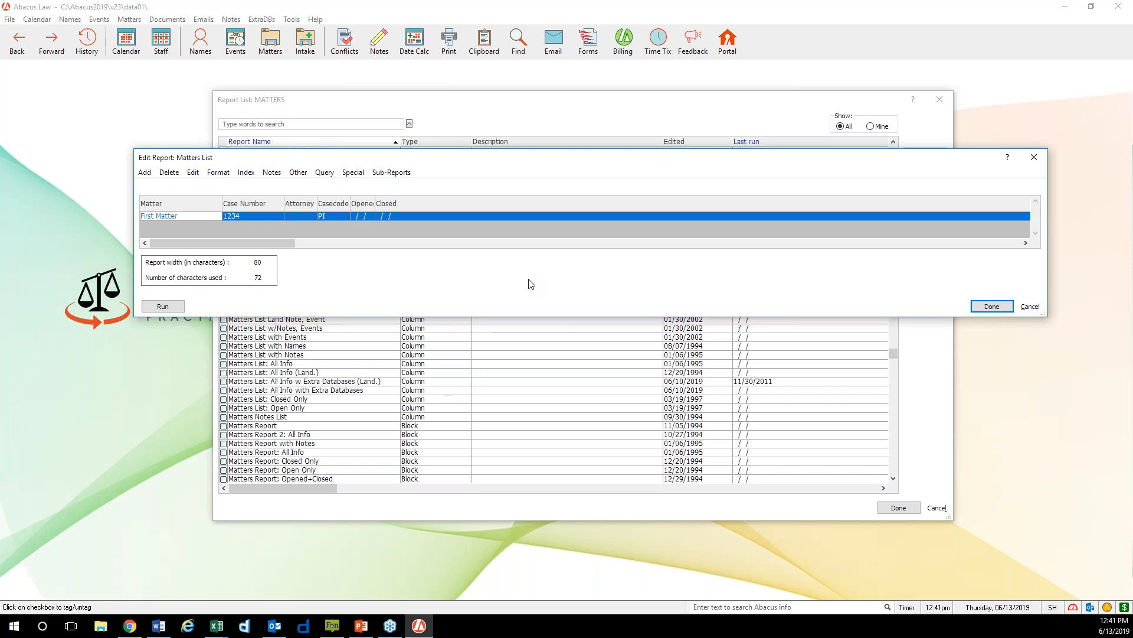
Step: Close the Matters List report editor, the report list and the matters report control without saving
{"action": "left_click", "coordinate": [1034, 157]}
{"action": "left_click", "coordinate": [949, 103]}
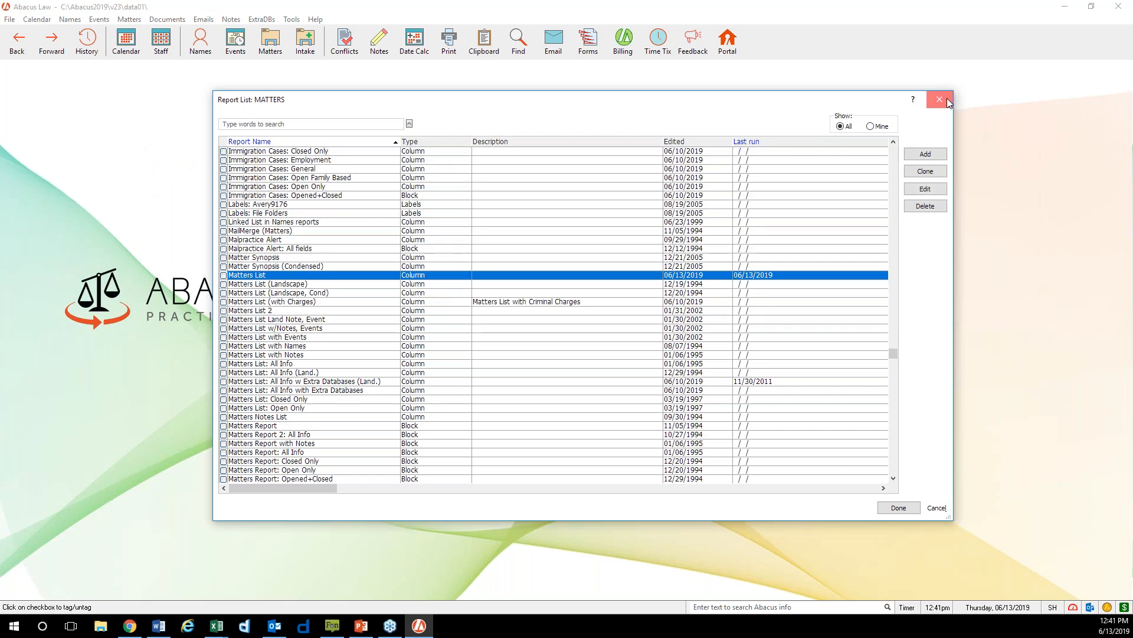
{"action": "left_click", "coordinate": [632, 162]}
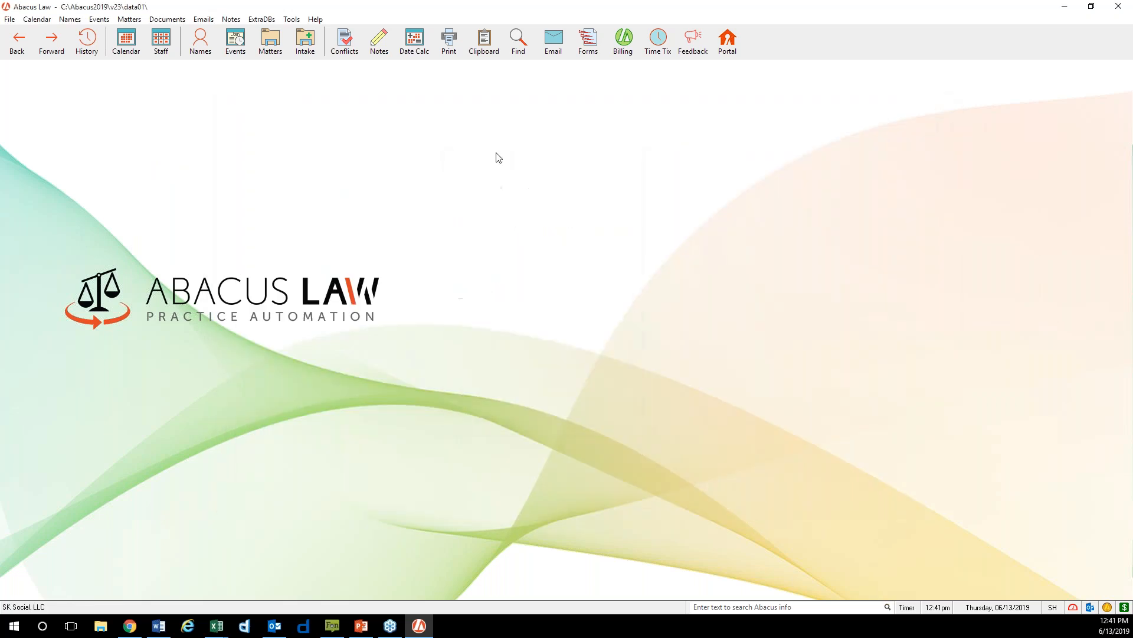
Step: Open the Names report control to view its report, query and output settings, and close it without printing
{"action": "left_click", "coordinate": [13, 21]}
{"action": "mouse_move", "coordinate": [41, 107]}
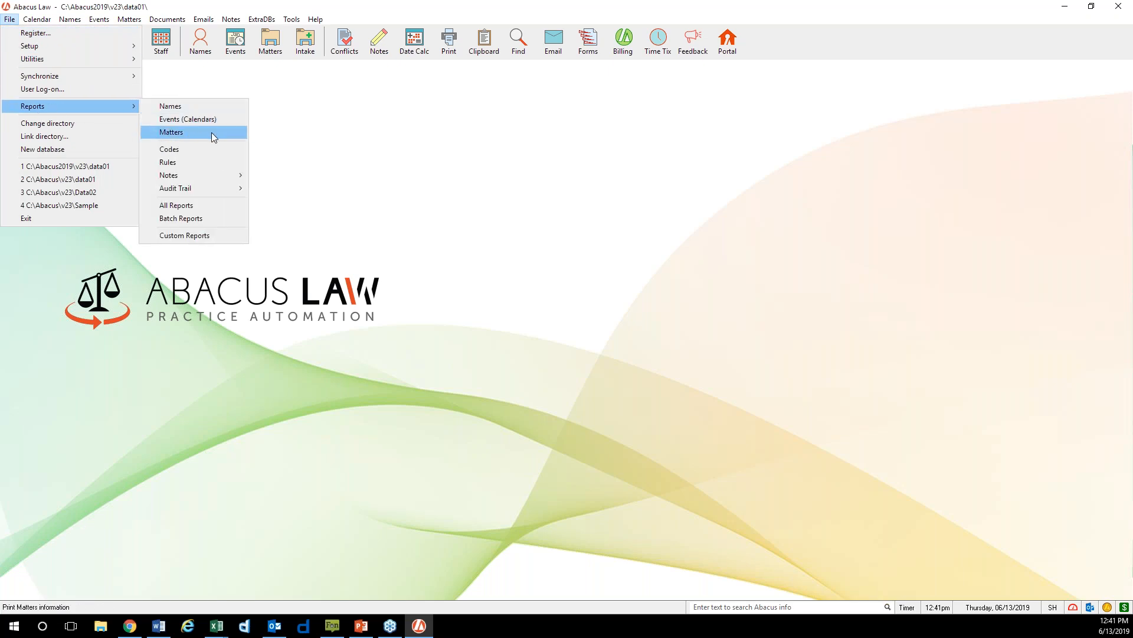
{"action": "left_click", "coordinate": [233, 111]}
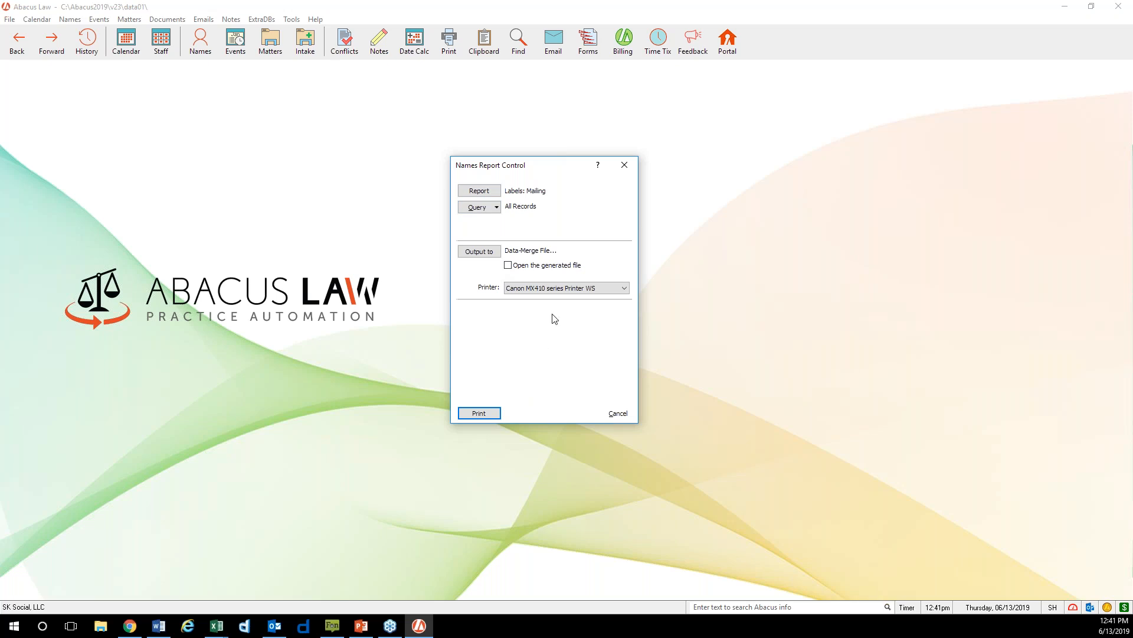
{"action": "left_click", "coordinate": [624, 164]}
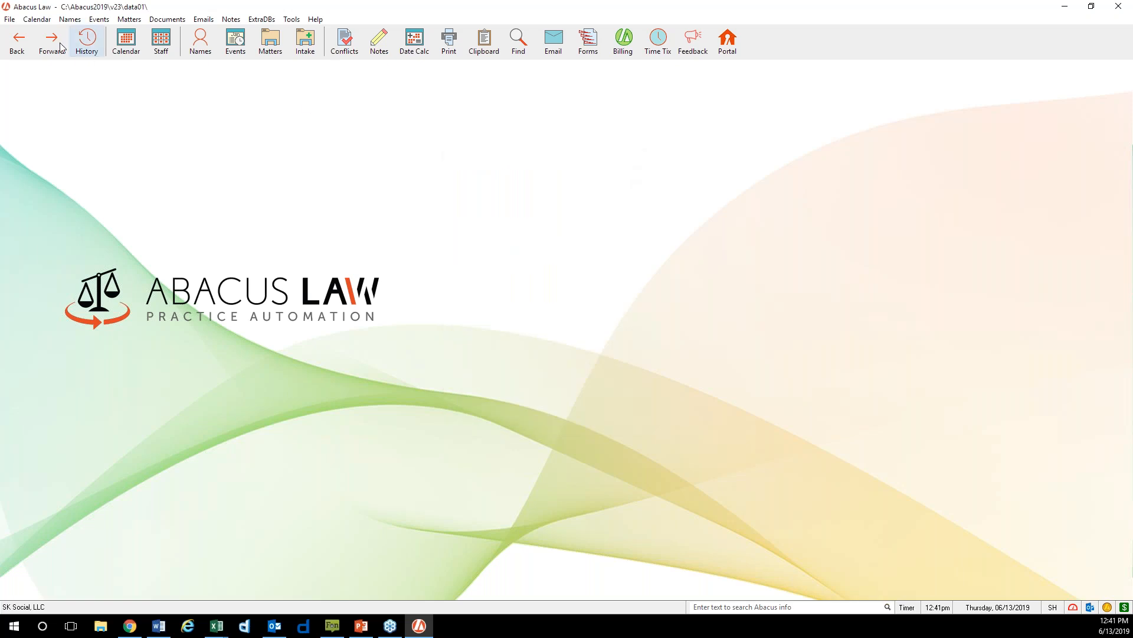
Step: Open the Events (Calendars) report control and limit the Laser Week report to the who code SH
{"action": "left_click", "coordinate": [10, 21]}
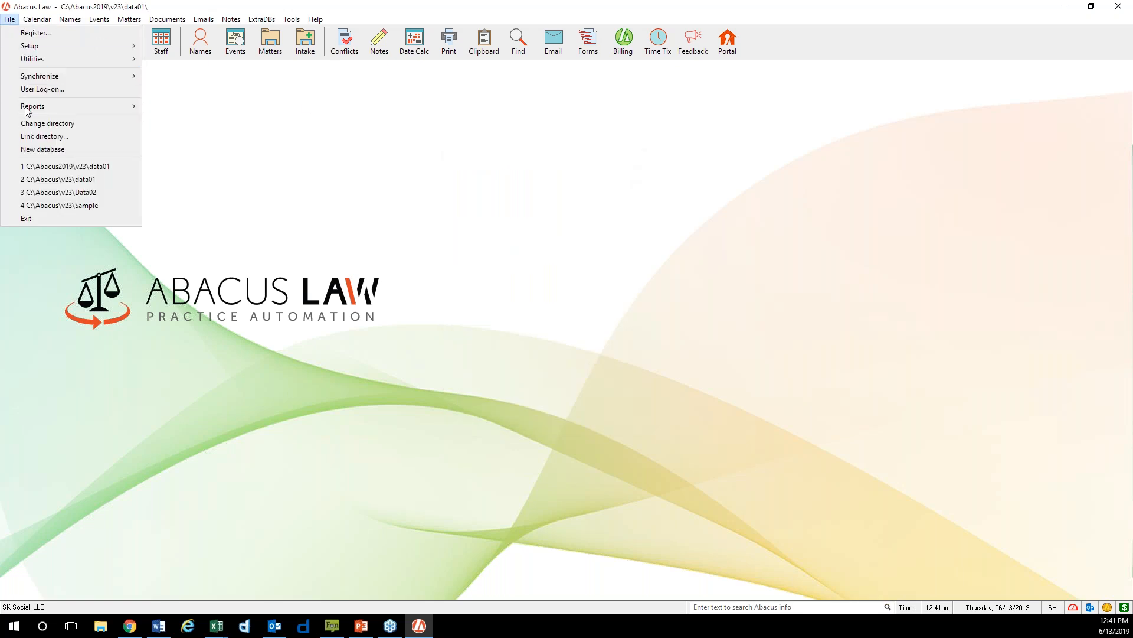
{"action": "mouse_move", "coordinate": [115, 108]}
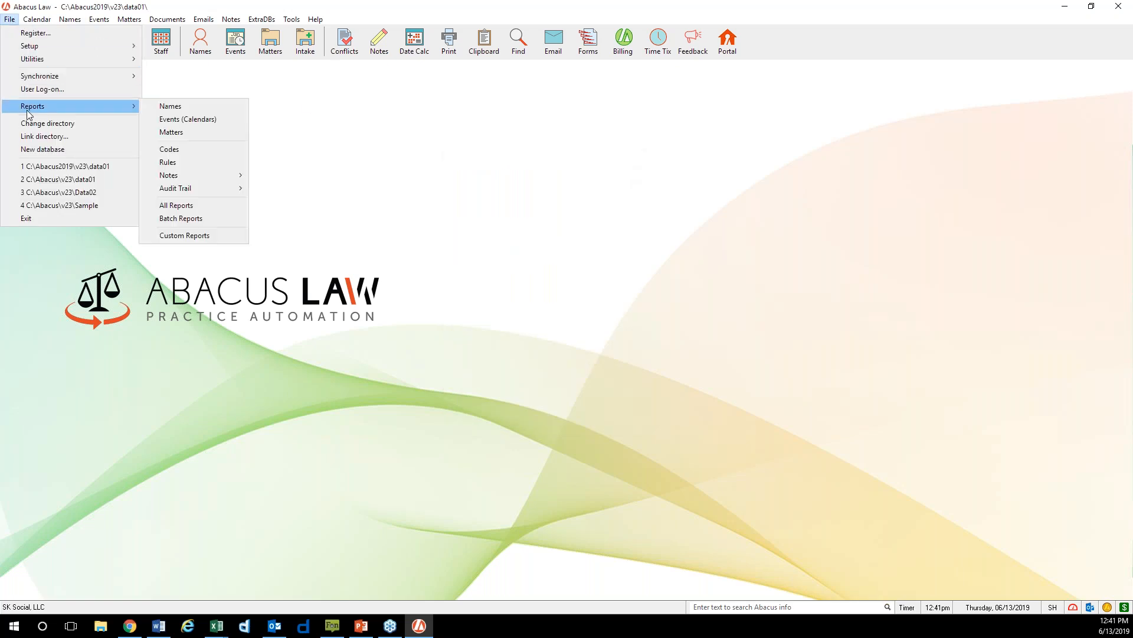
{"action": "left_click", "coordinate": [226, 120]}
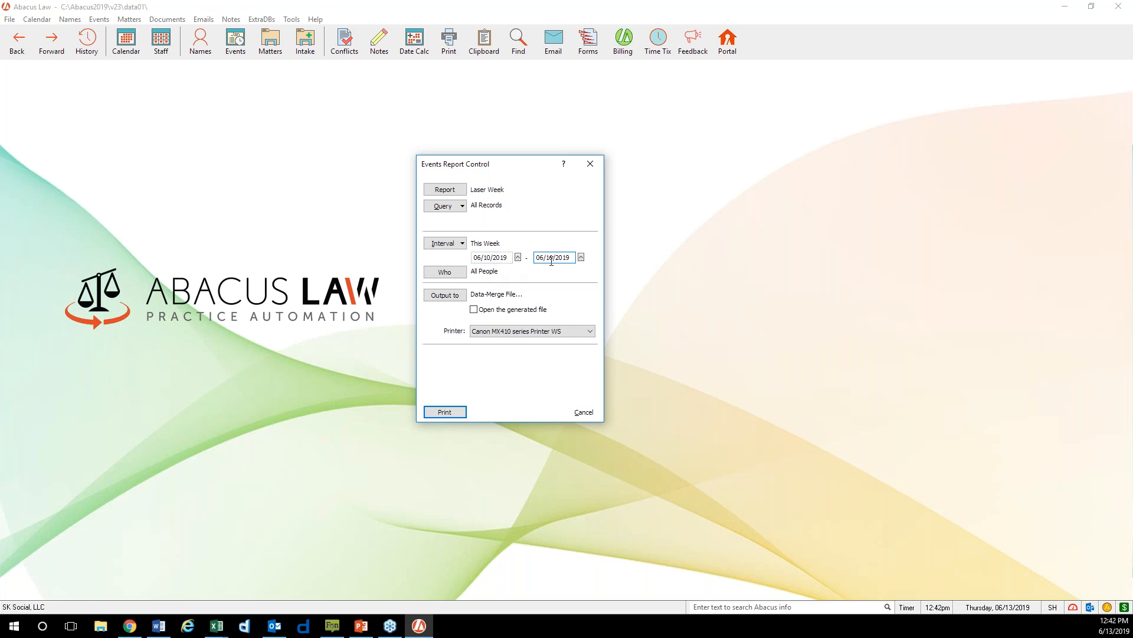
{"action": "left_click", "coordinate": [455, 277]}
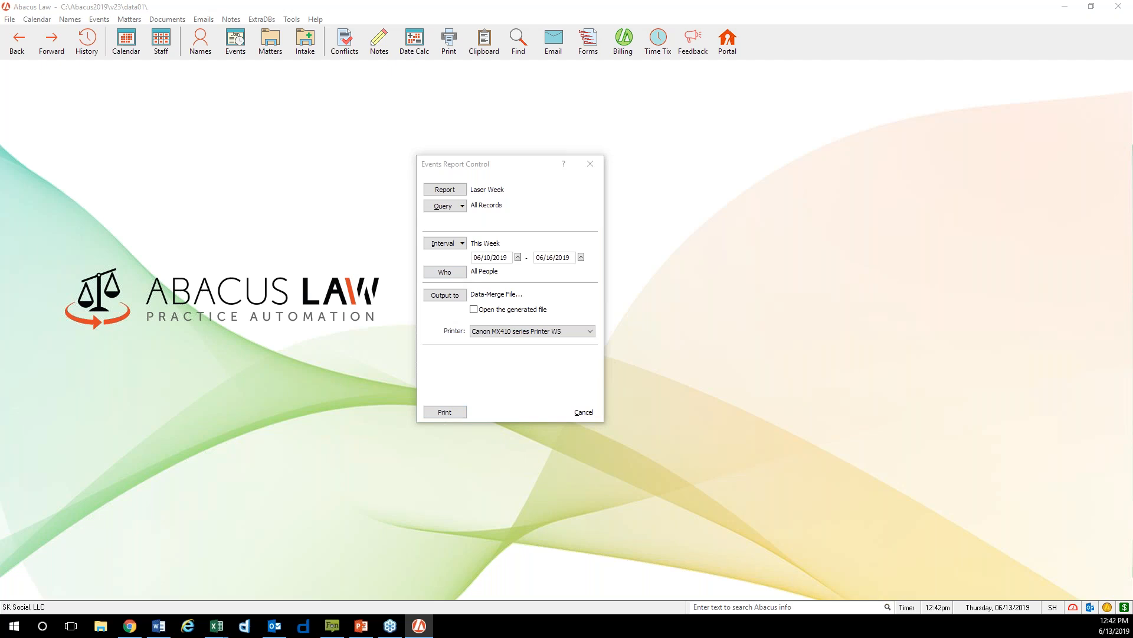
{"action": "left_click_drag", "start_coordinate": [260, 239], "coordinate": [504, 222]}
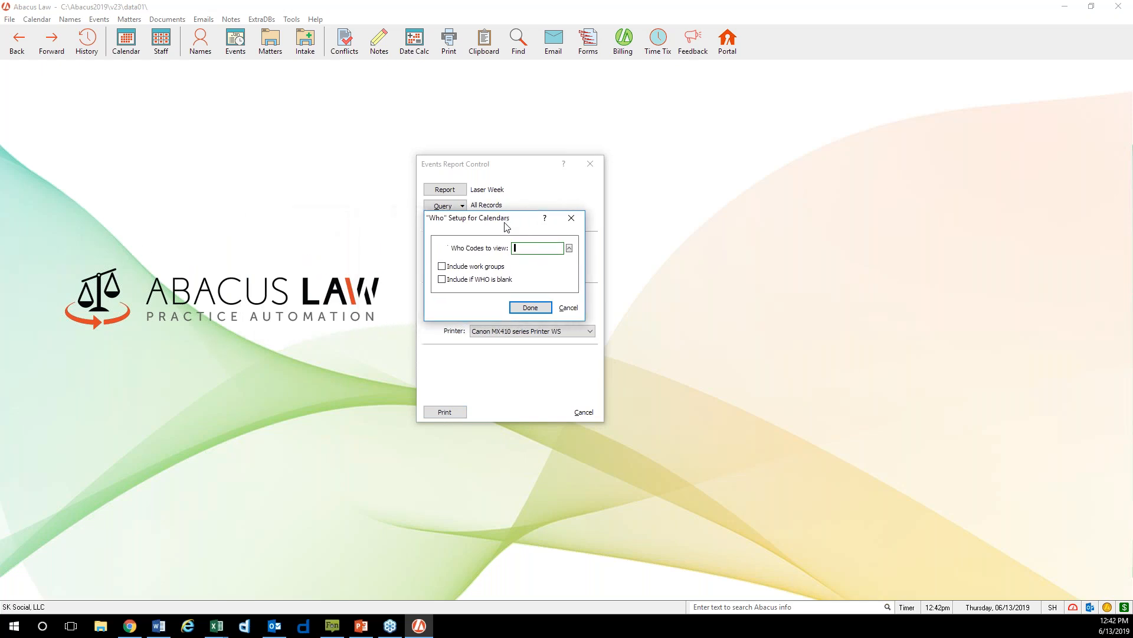
{"action": "left_click", "coordinate": [569, 248]}
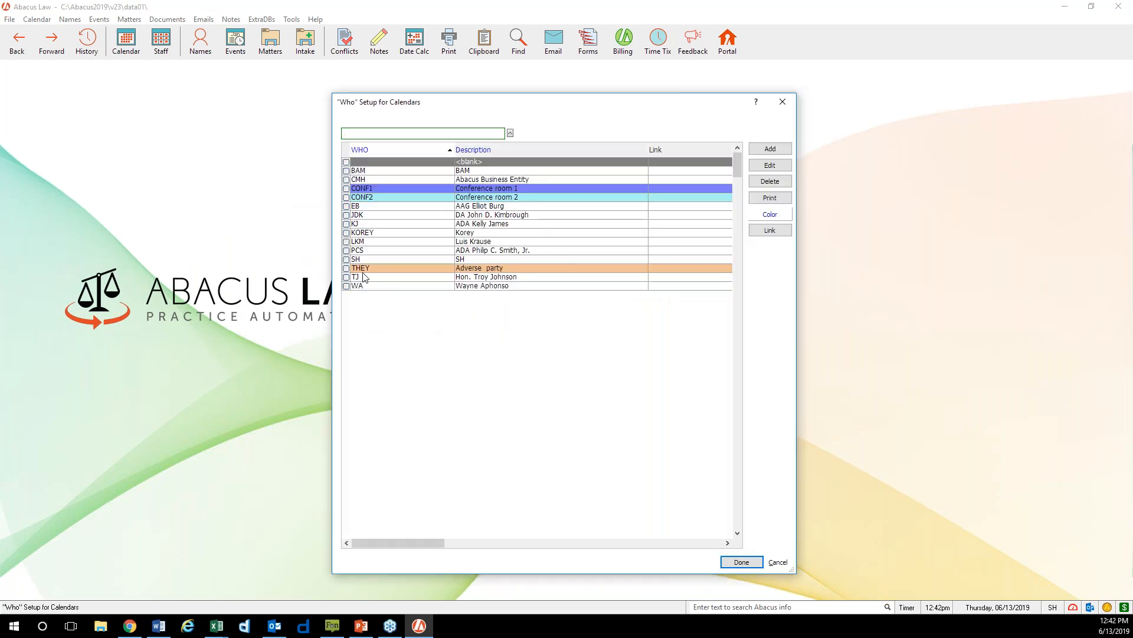
{"action": "left_click", "coordinate": [346, 261]}
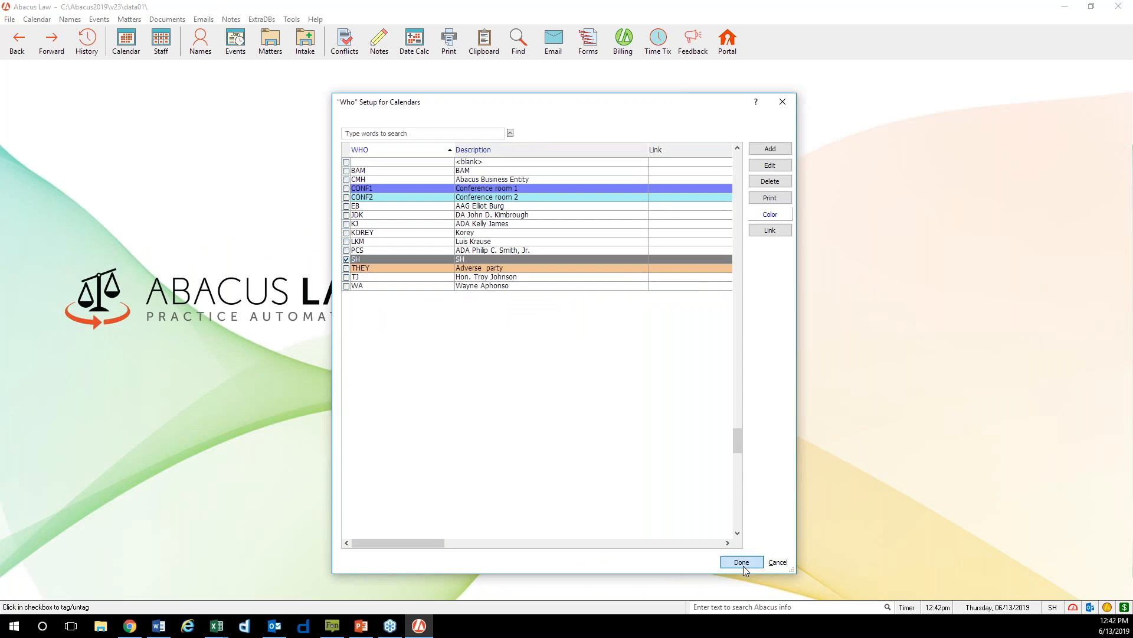
{"action": "left_click", "coordinate": [742, 562]}
{"action": "left_click", "coordinate": [530, 307]}
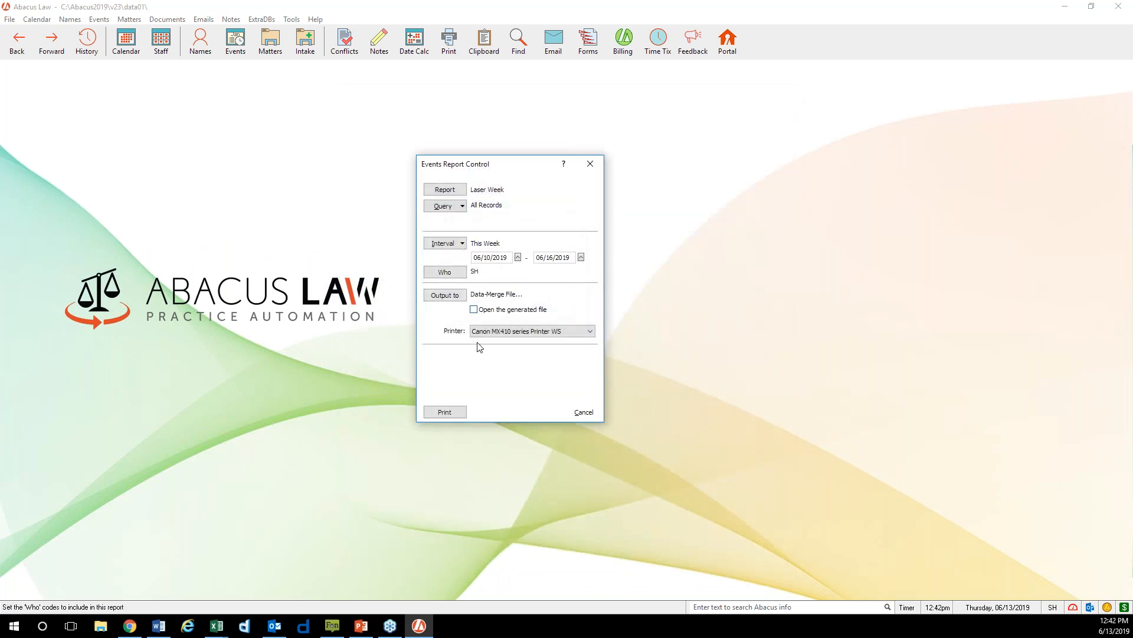
Step: Output the Laser Week calendar report to the screen, view the weekly calendar, and close the viewer and report control
{"action": "left_click", "coordinate": [450, 295]}
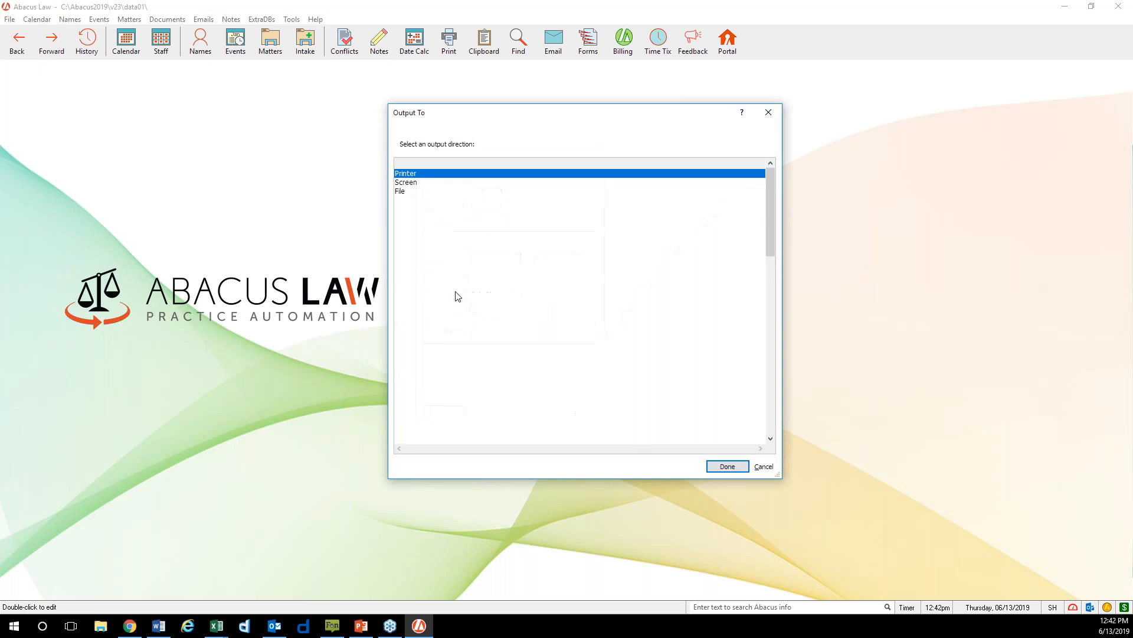
{"action": "left_click", "coordinate": [434, 183]}
{"action": "left_click", "coordinate": [727, 466]}
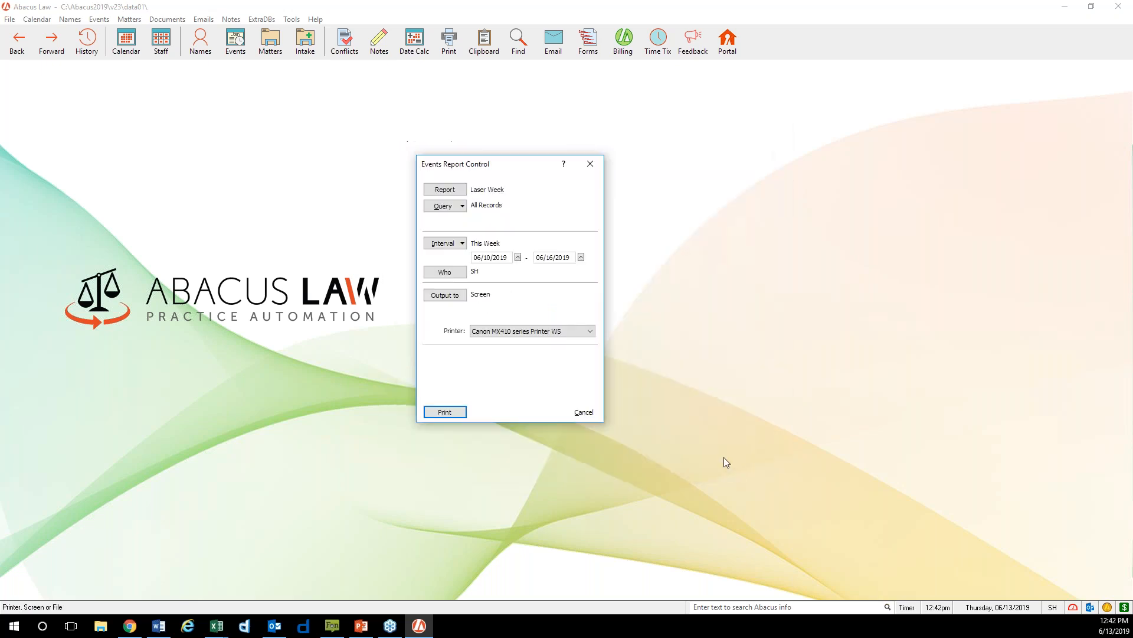
{"action": "left_click", "coordinate": [461, 415]}
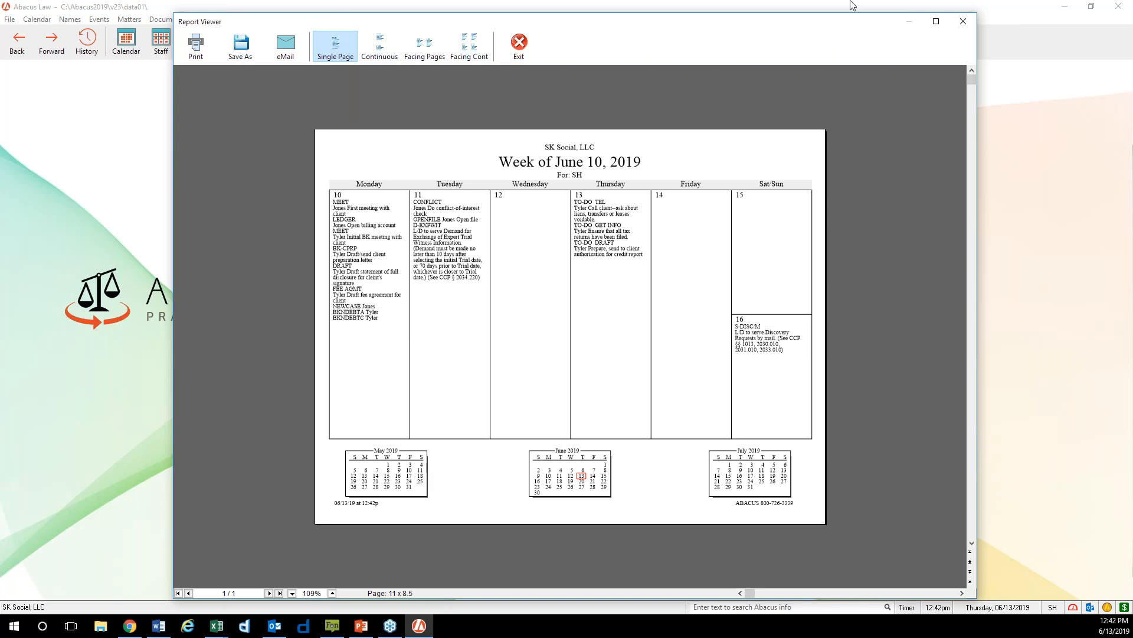
{"action": "left_click", "coordinate": [964, 23]}
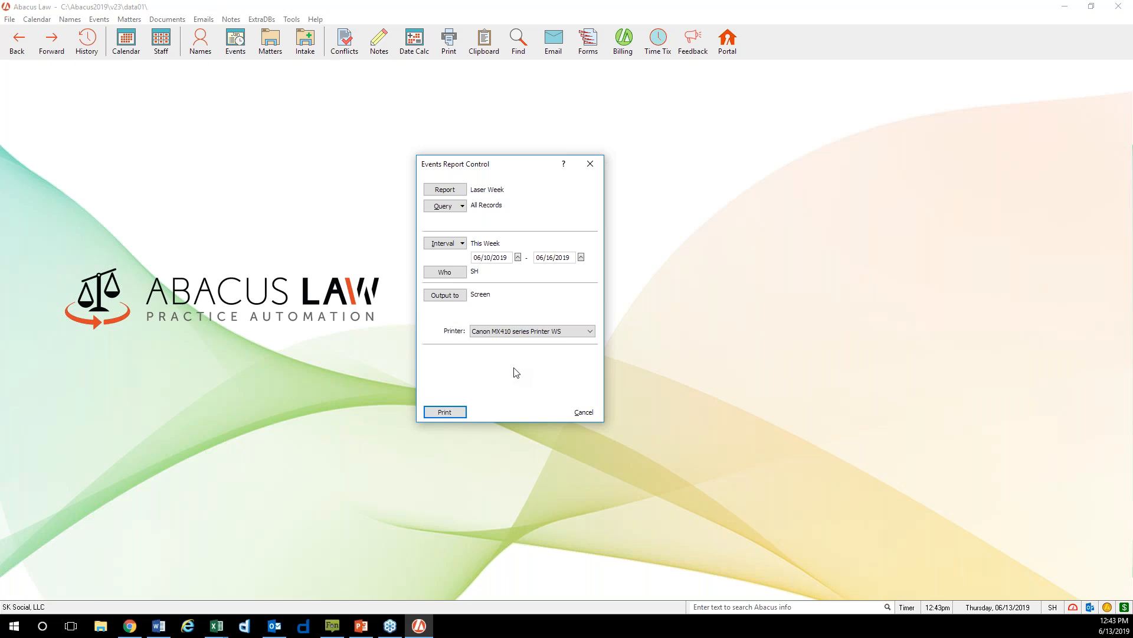
{"action": "left_click", "coordinate": [590, 164]}
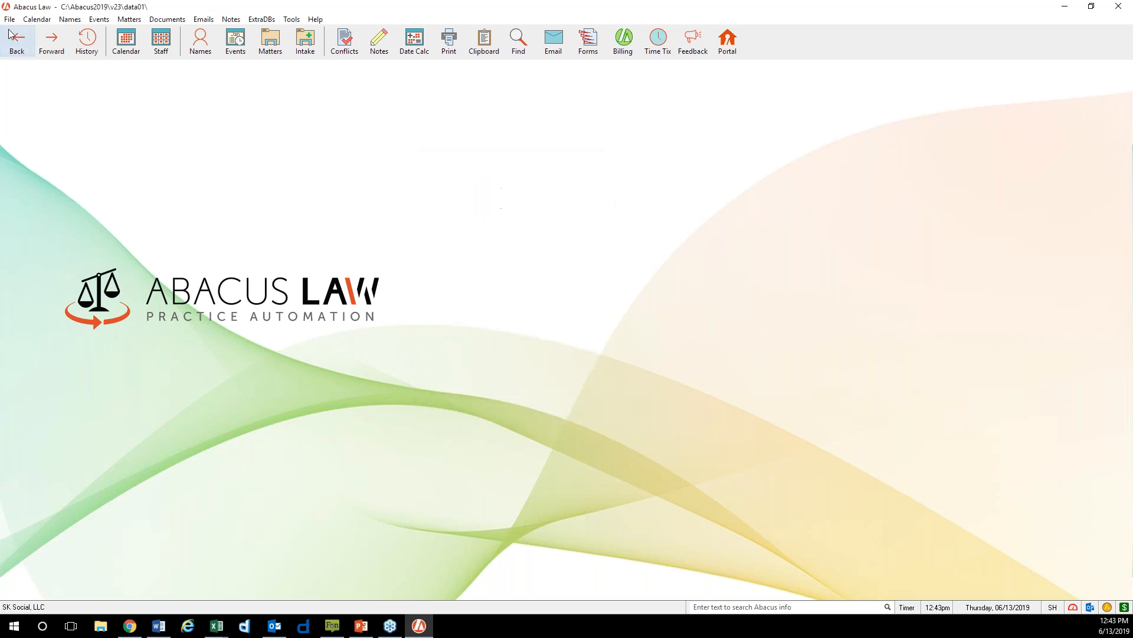
Step: Open the Daily Organizer, review its Calendar Print Options without printing, and close the organizer
{"action": "left_click", "coordinate": [10, 19]}
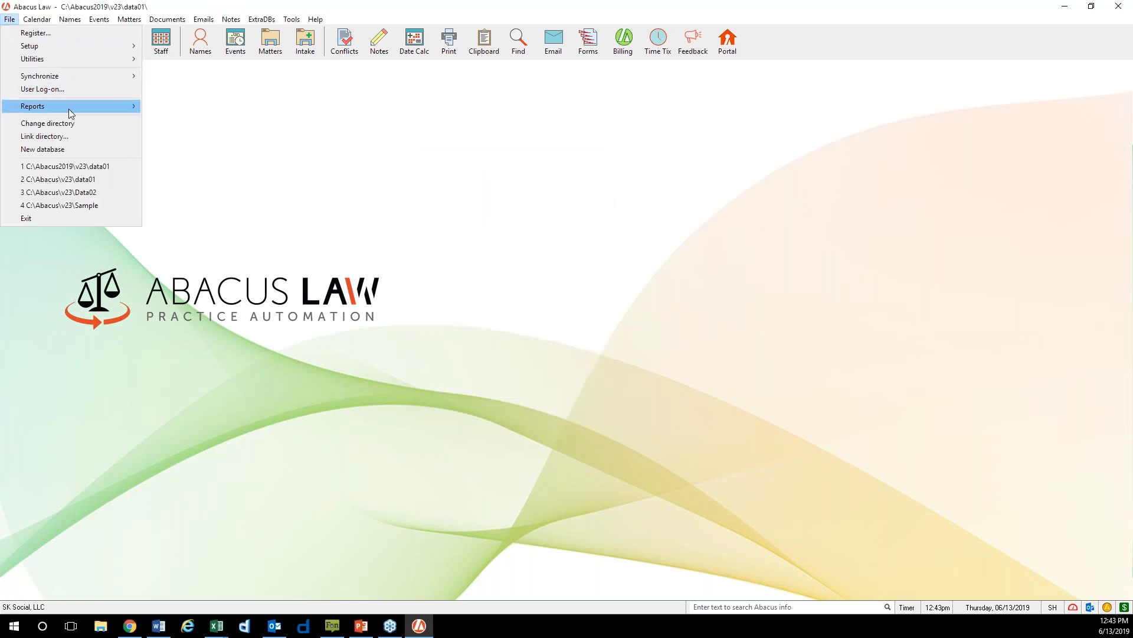
{"action": "mouse_move", "coordinate": [107, 107]}
{"action": "left_click", "coordinate": [199, 120]}
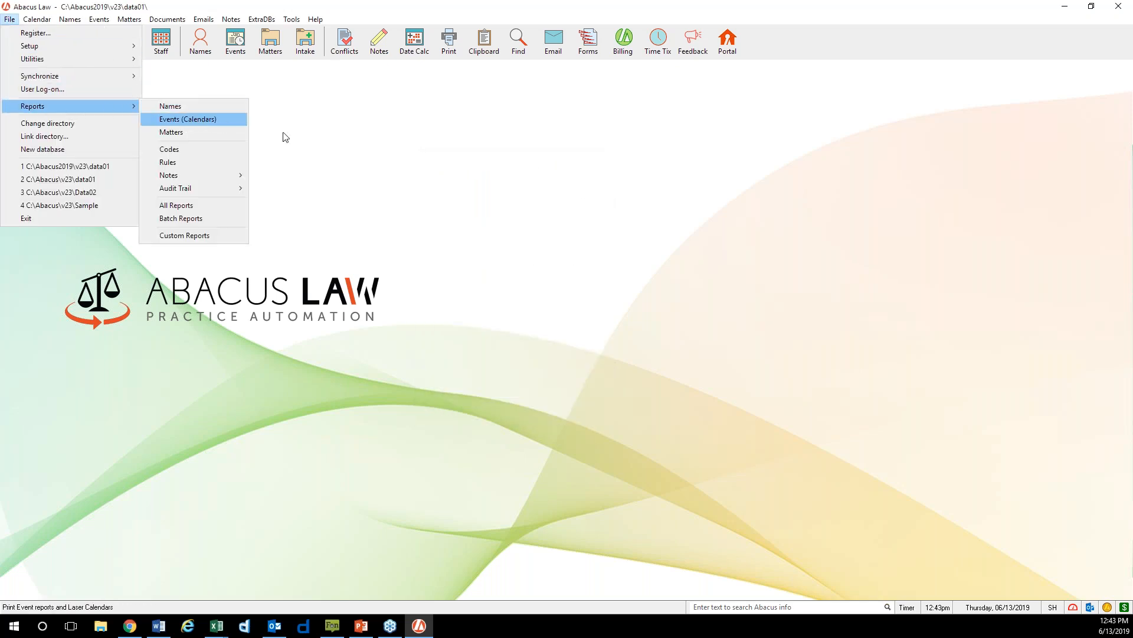
{"action": "left_click", "coordinate": [140, 52]}
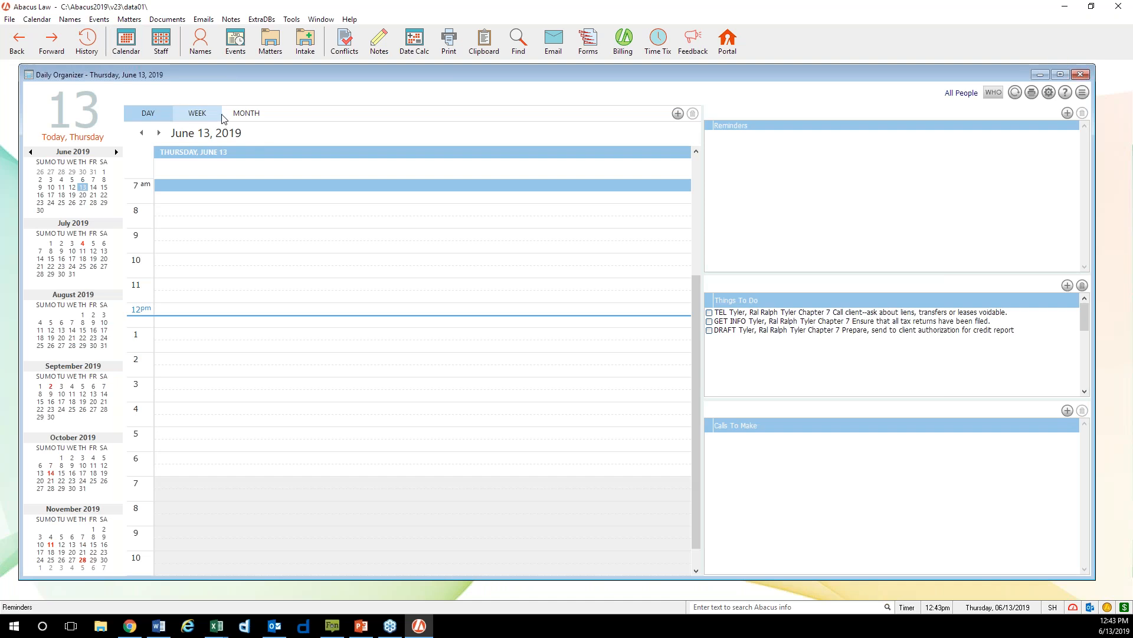
{"action": "left_click", "coordinate": [1032, 93]}
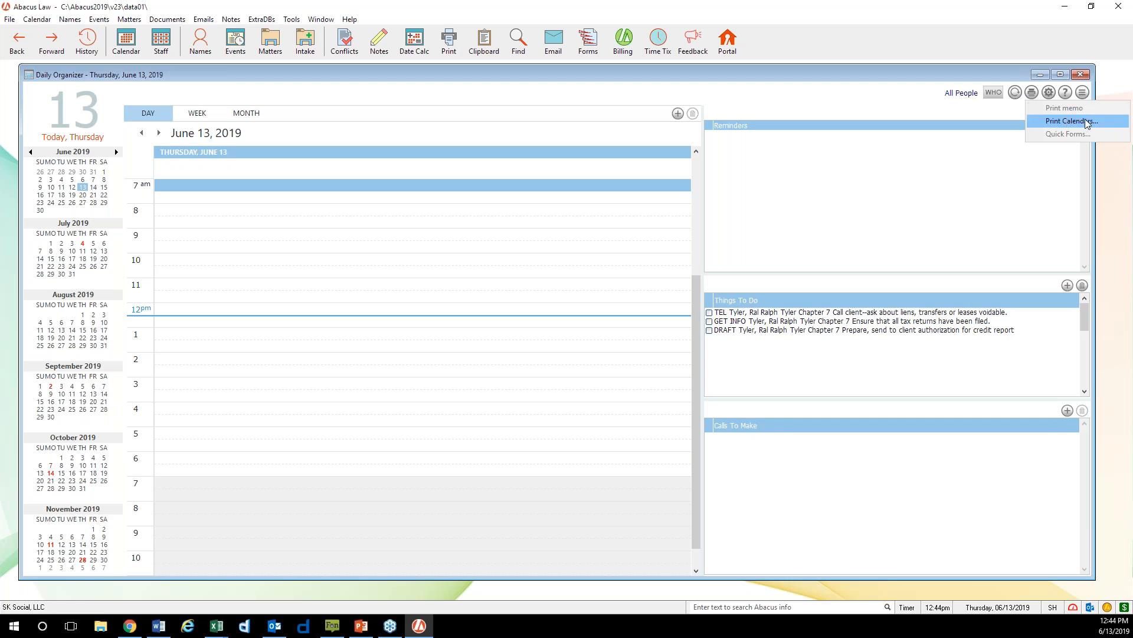
{"action": "left_click", "coordinate": [1088, 122]}
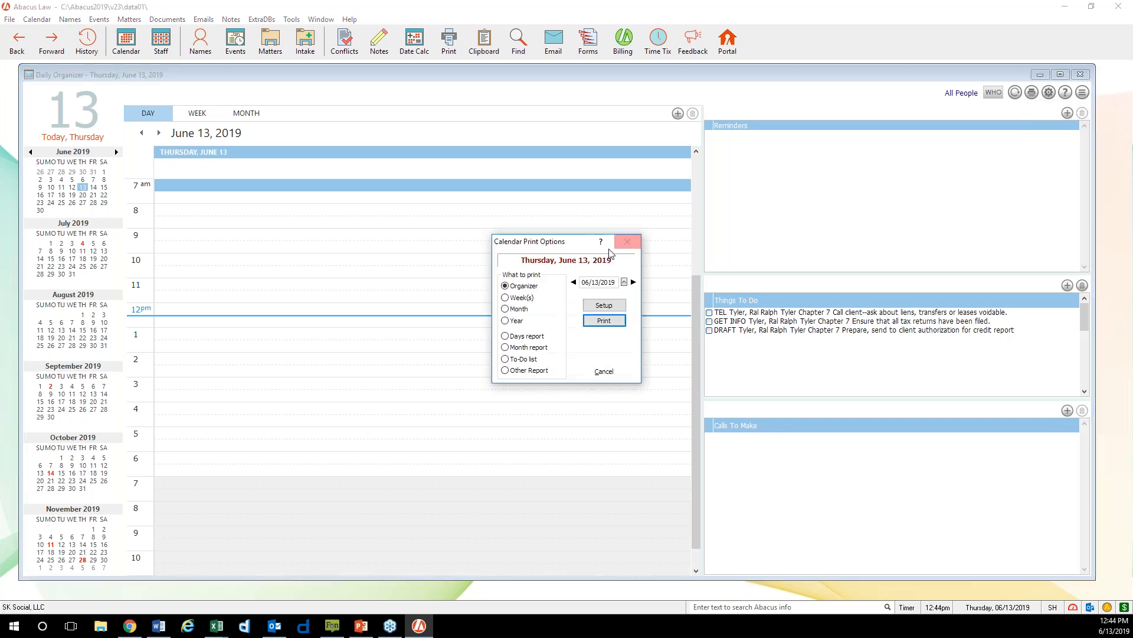
{"action": "left_click_drag", "start_coordinate": [580, 244], "coordinate": [577, 214]}
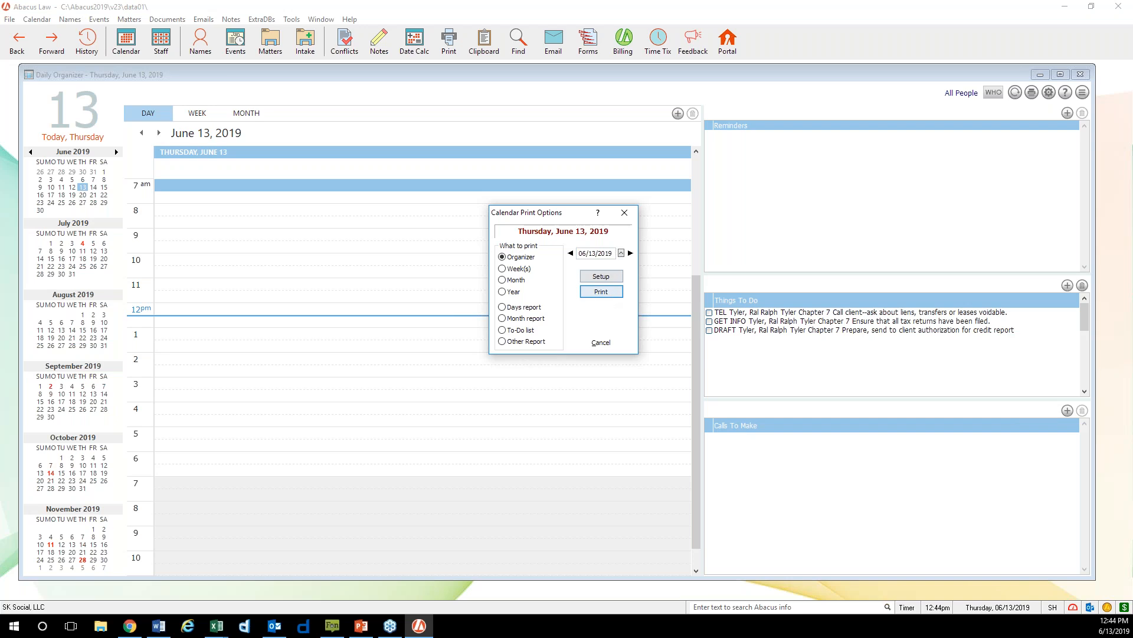
{"action": "left_click", "coordinate": [624, 213]}
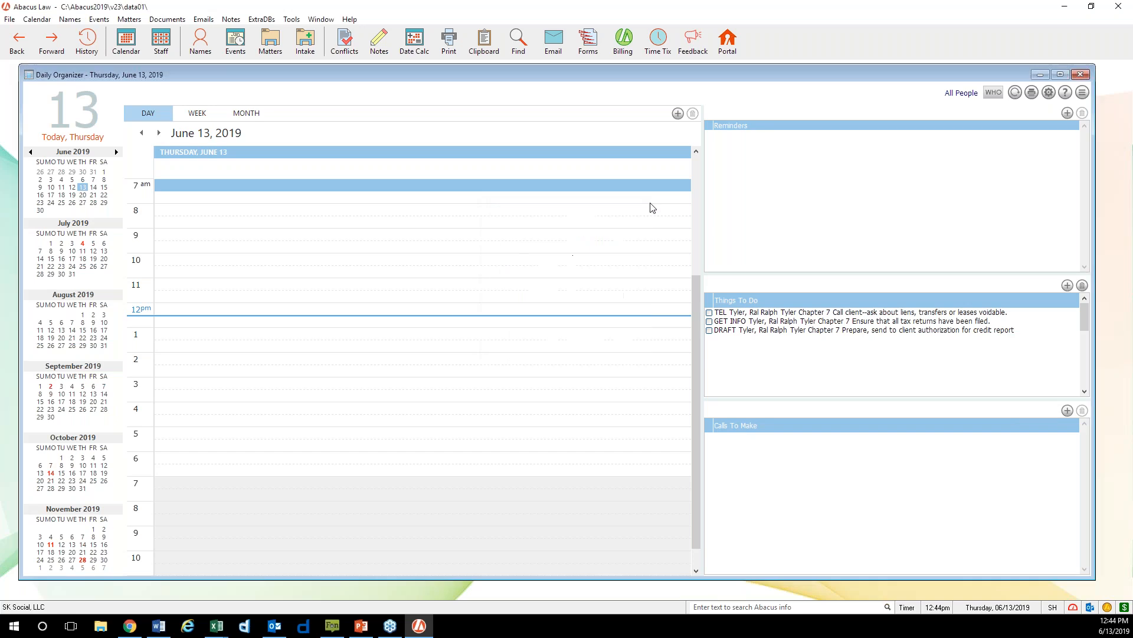
{"action": "left_click", "coordinate": [1081, 74]}
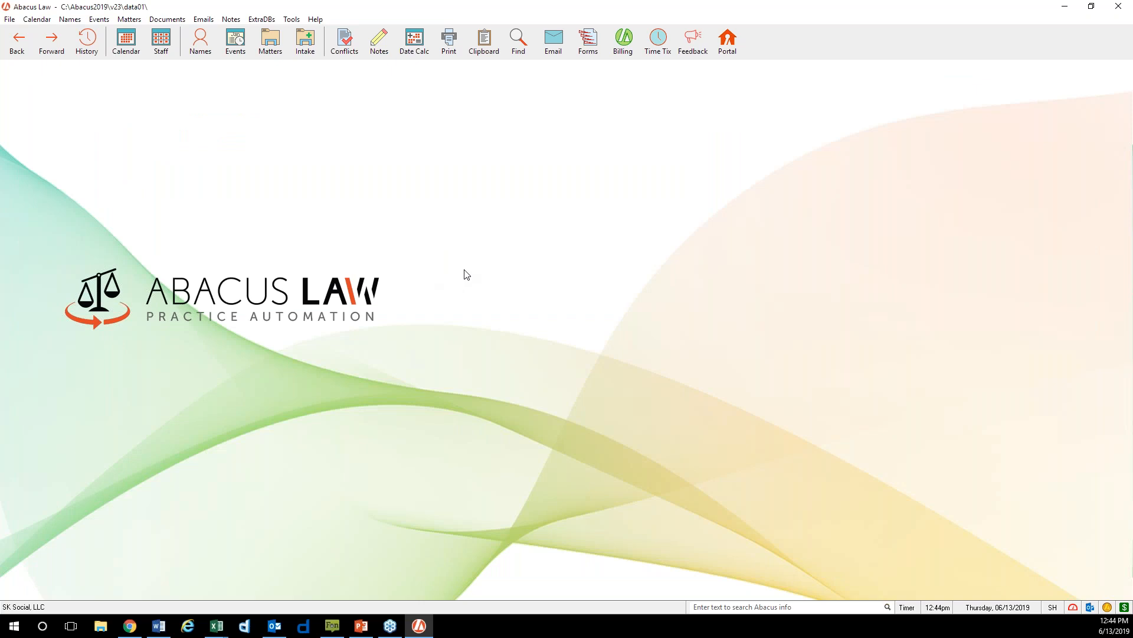
Step: Reopen the Matters List report in the editor to review its columns, and close all report windows without saving
{"action": "left_click", "coordinate": [12, 20]}
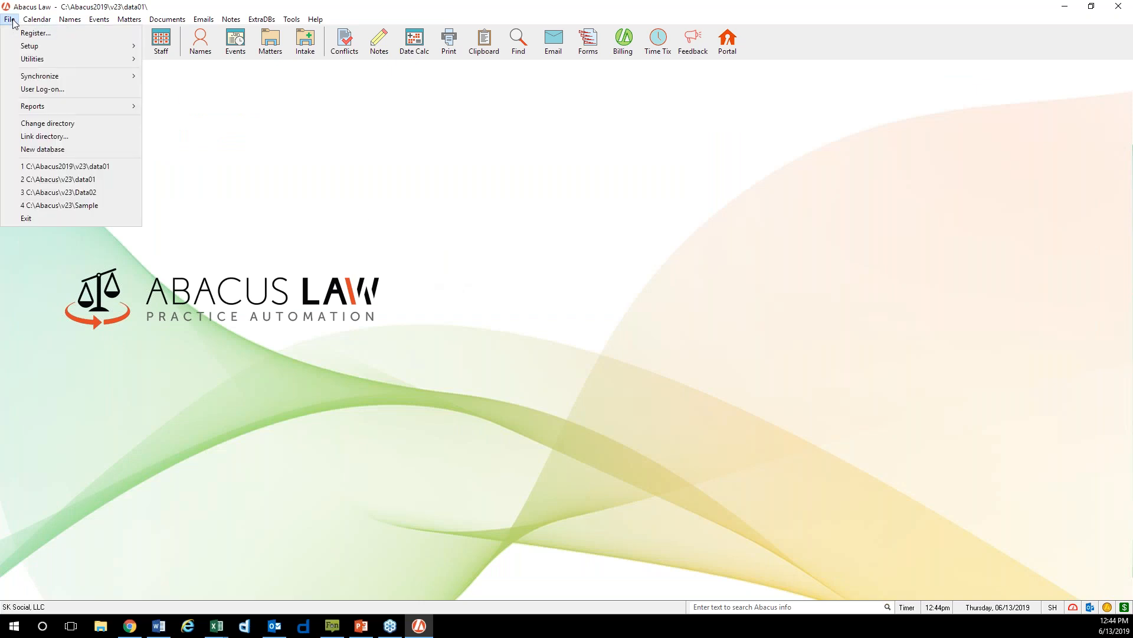
{"action": "mouse_move", "coordinate": [34, 109]}
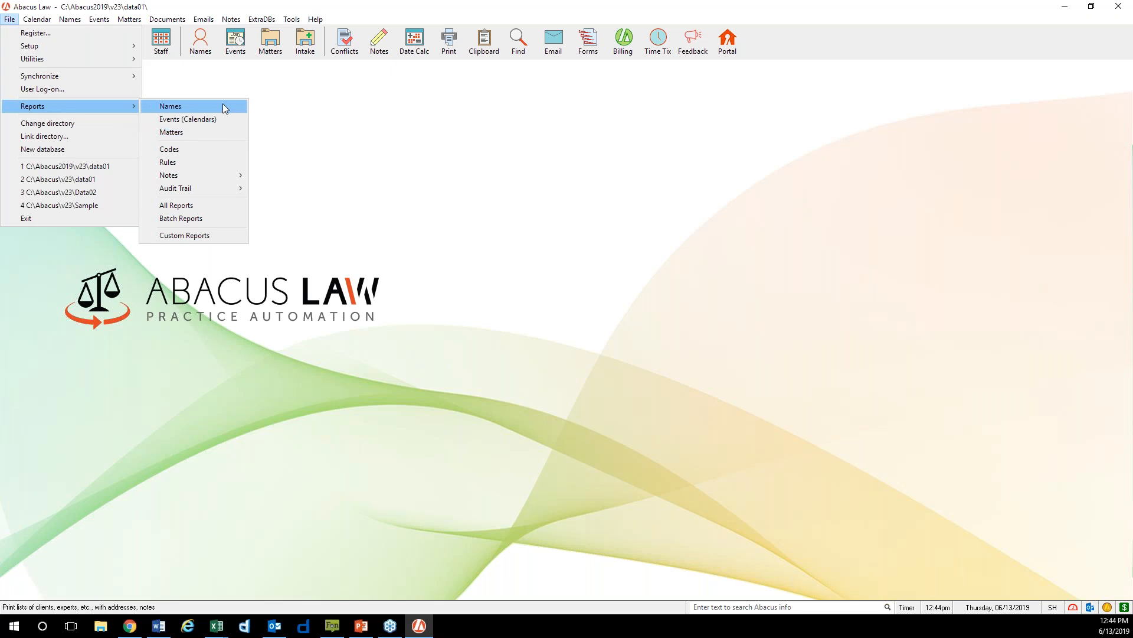
{"action": "left_click", "coordinate": [224, 133]}
{"action": "left_click", "coordinate": [455, 194]}
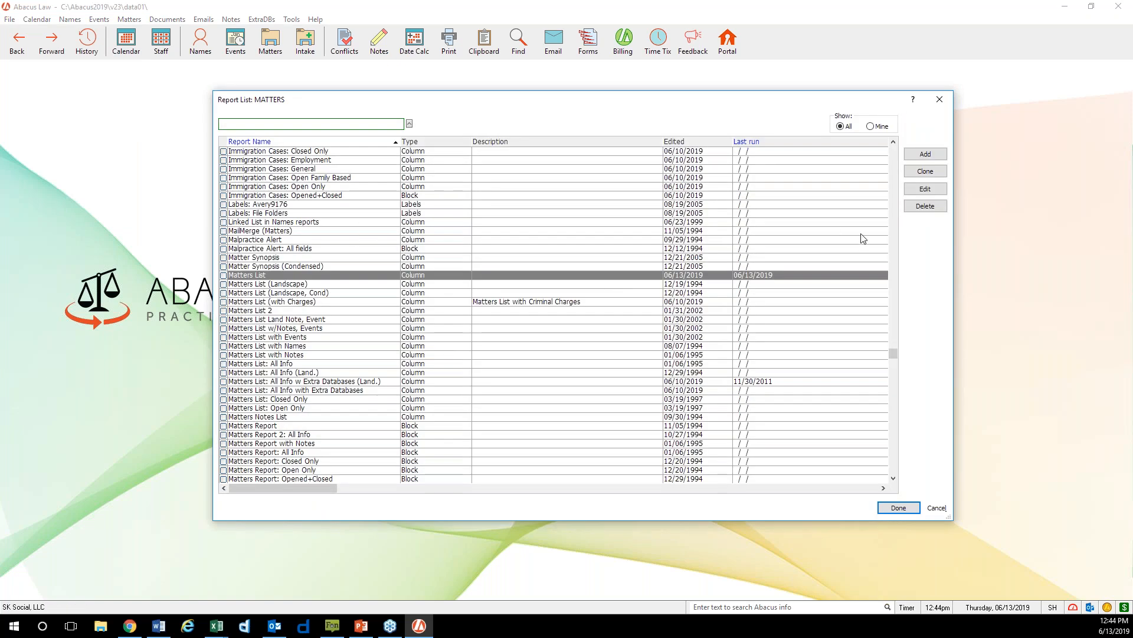
{"action": "left_click", "coordinate": [931, 190]}
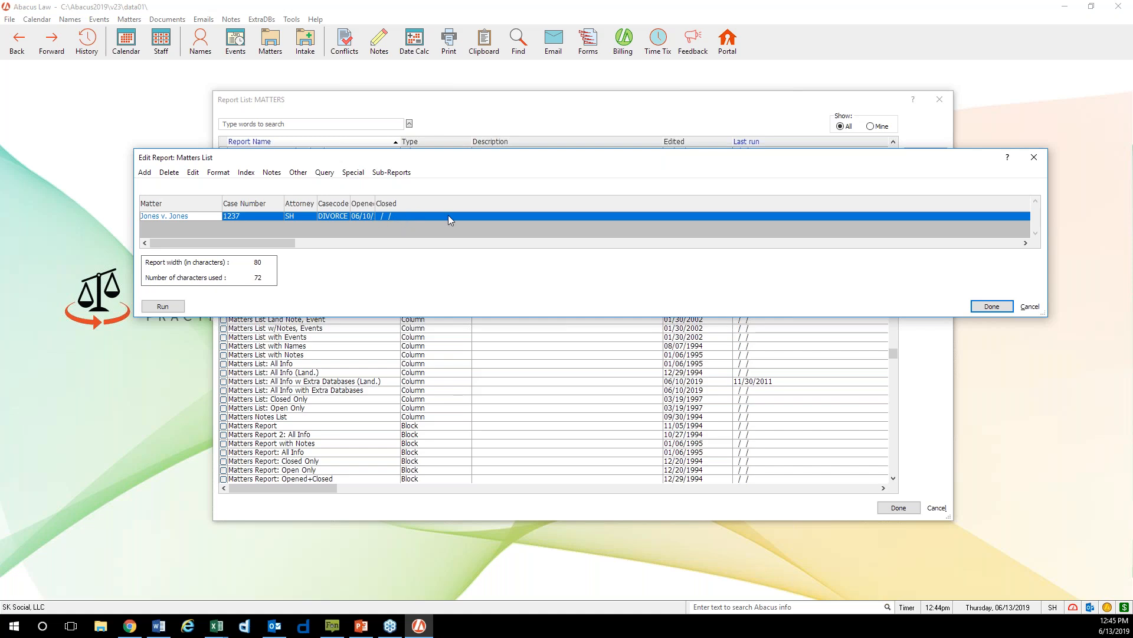
{"action": "left_click", "coordinate": [1034, 160]}
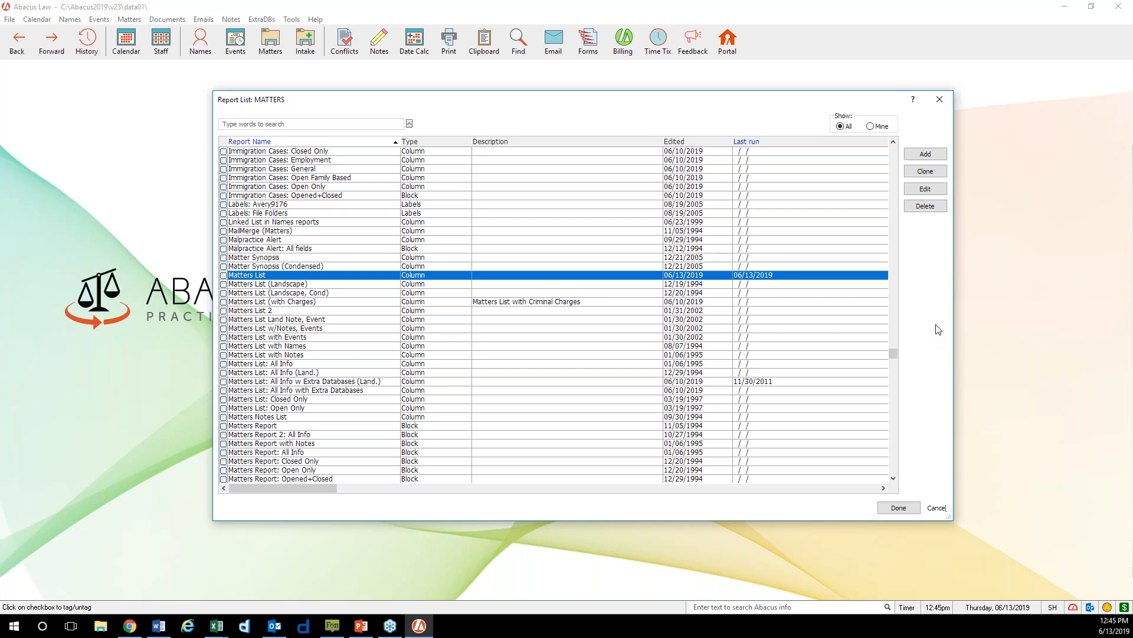
{"action": "left_click", "coordinate": [939, 99]}
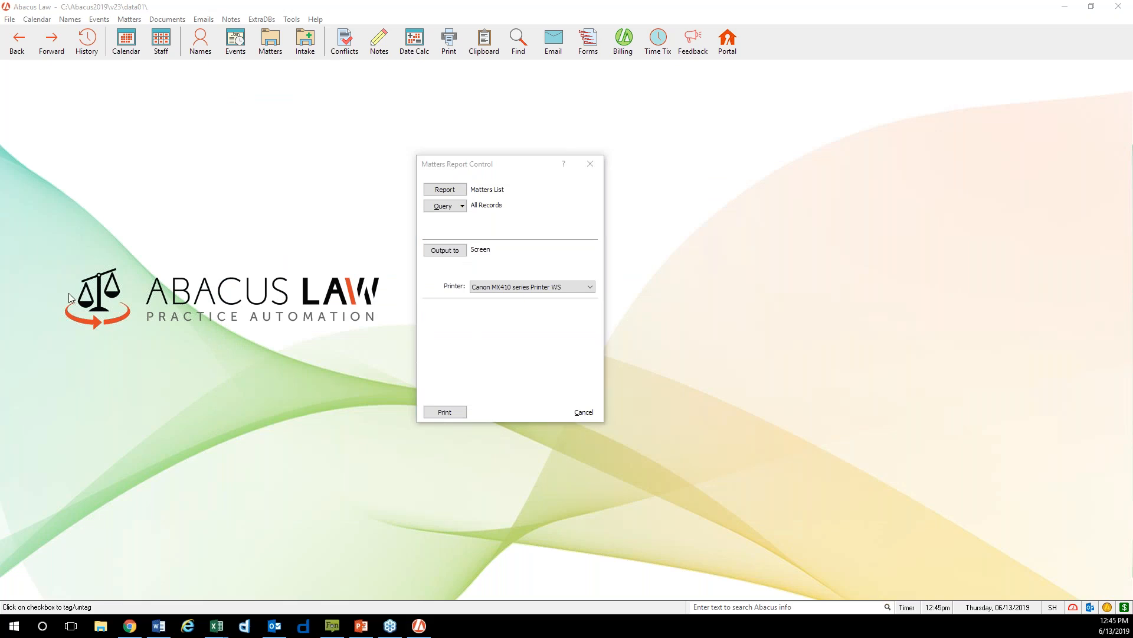
{"action": "left_click", "coordinate": [590, 165]}
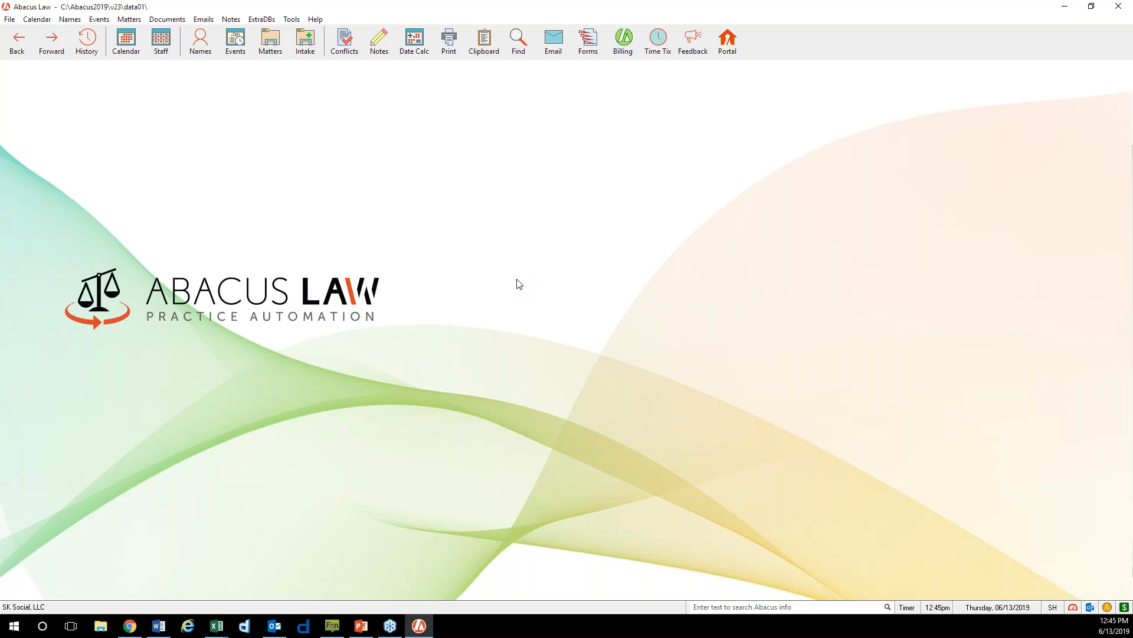
Step: Open the Matters report list and open the Matters List report for editing
{"action": "left_click", "coordinate": [12, 20]}
{"action": "mouse_move", "coordinate": [63, 108]}
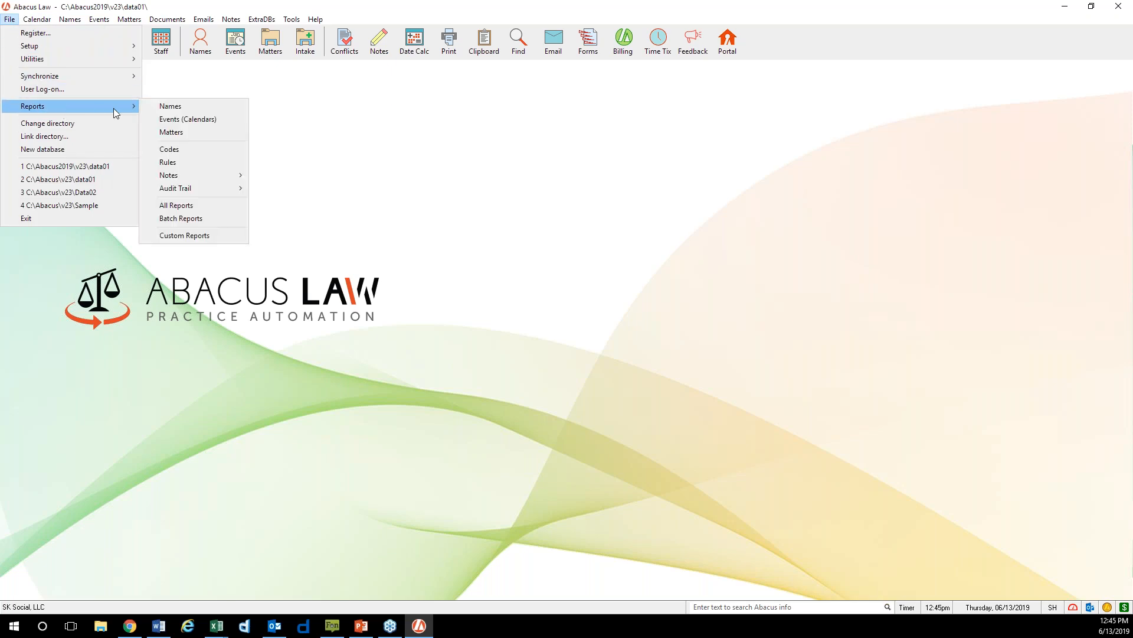
{"action": "left_click", "coordinate": [207, 133]}
{"action": "left_click", "coordinate": [460, 190]}
{"action": "left_click", "coordinate": [449, 208]}
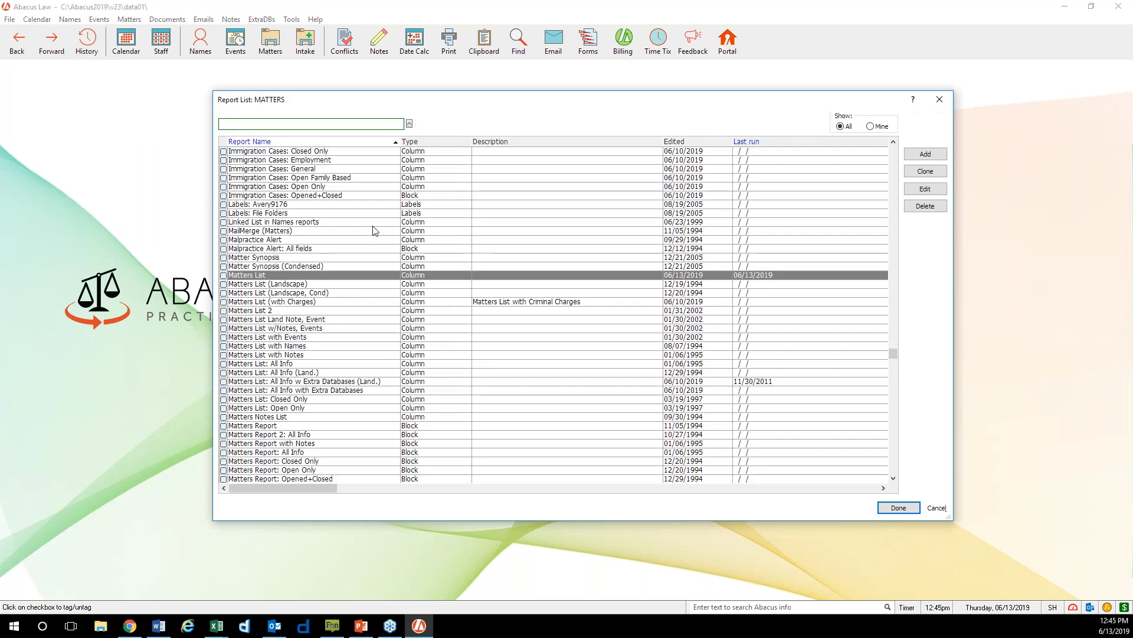
{"action": "left_click", "coordinate": [371, 276]}
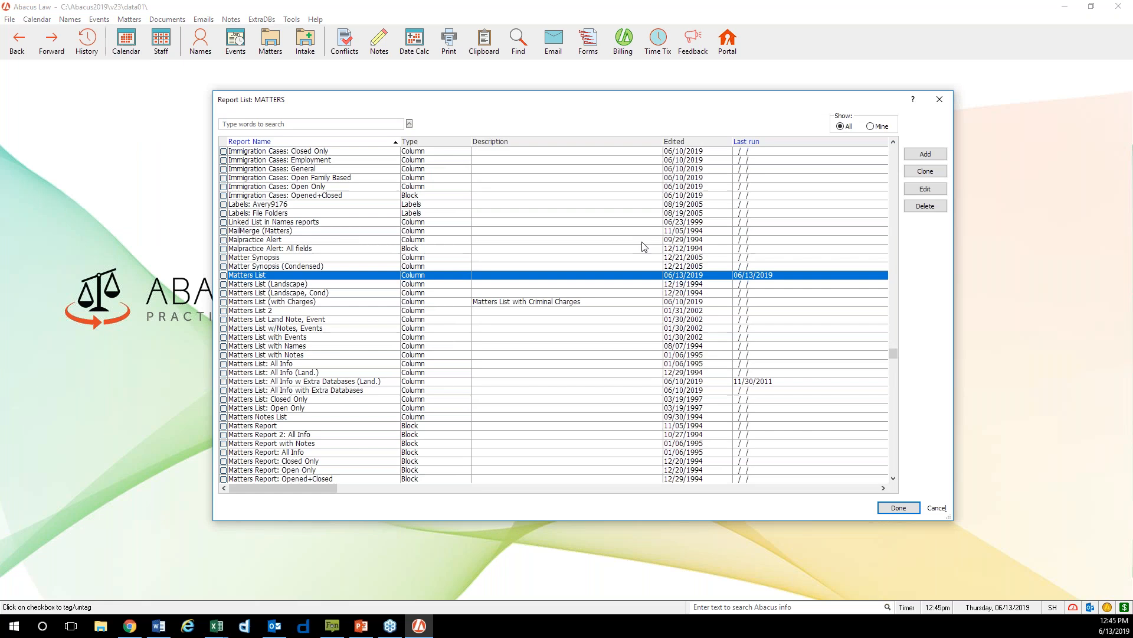
{"action": "left_click", "coordinate": [926, 188]}
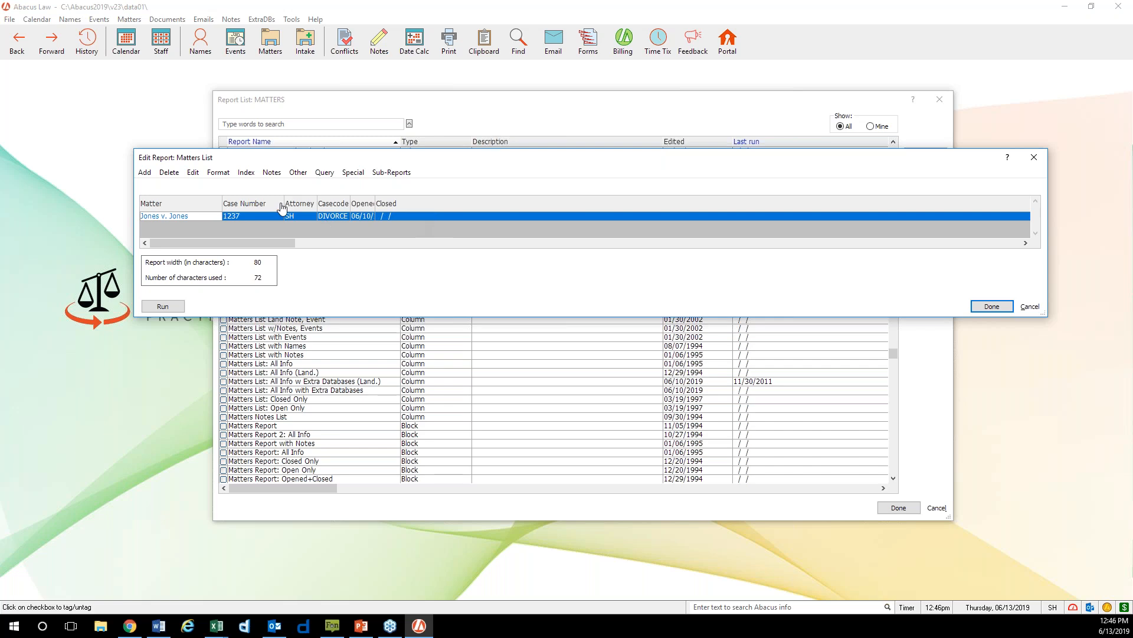
Step: Place the Opened column after Closed in the Matters List report and widen the Matter and Casecode columns
{"action": "left_click_drag", "start_coordinate": [284, 203], "coordinate": [360, 204]}
{"action": "double_click", "coordinate": [393, 208]}
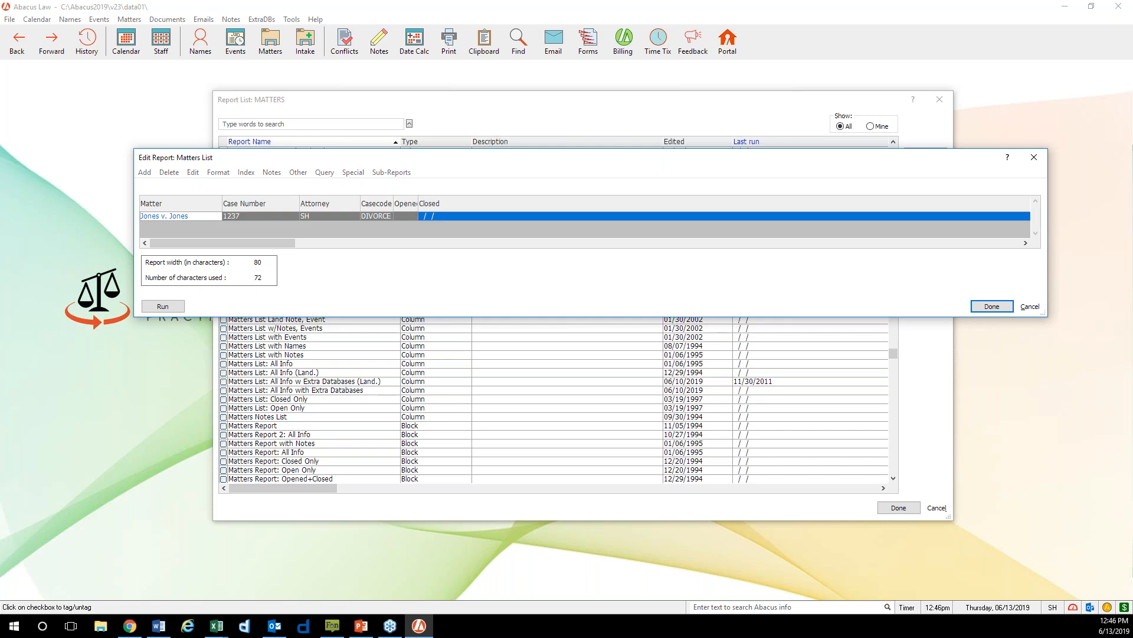
{"action": "left_click", "coordinate": [661, 334]}
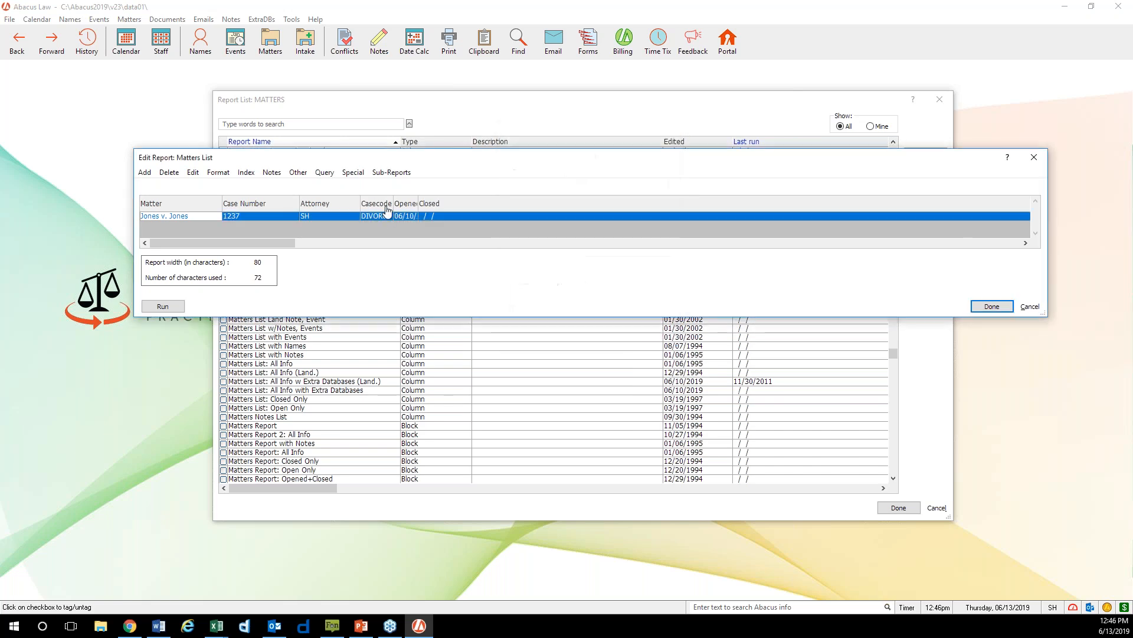
{"action": "left_click_drag", "start_coordinate": [393, 207], "coordinate": [471, 207]}
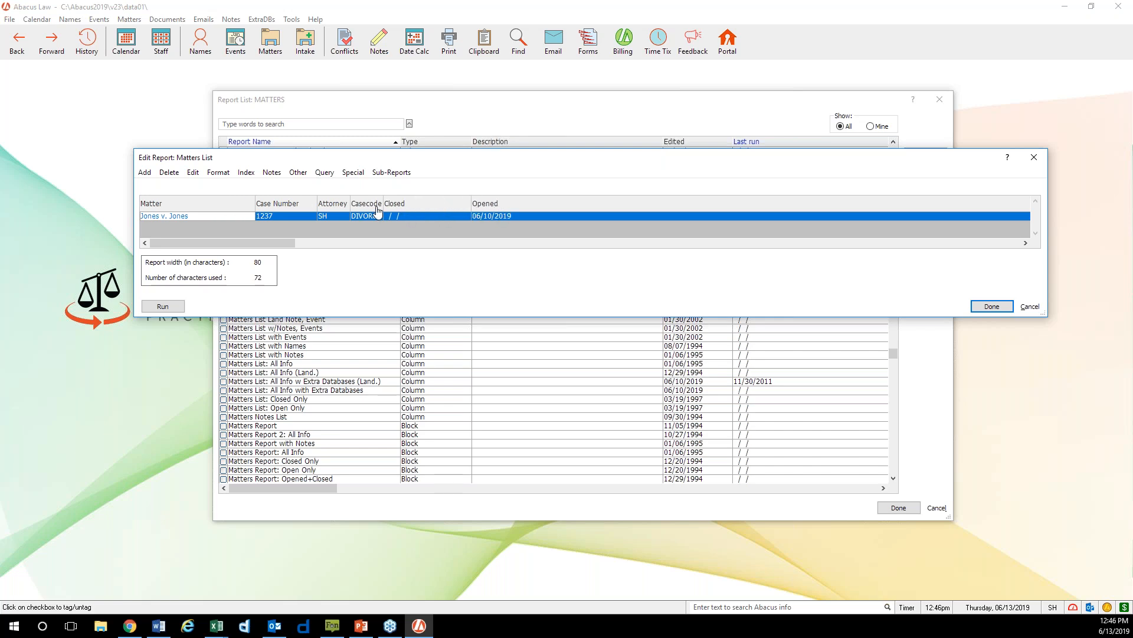
{"action": "left_click_drag", "start_coordinate": [384, 205], "coordinate": [409, 206]}
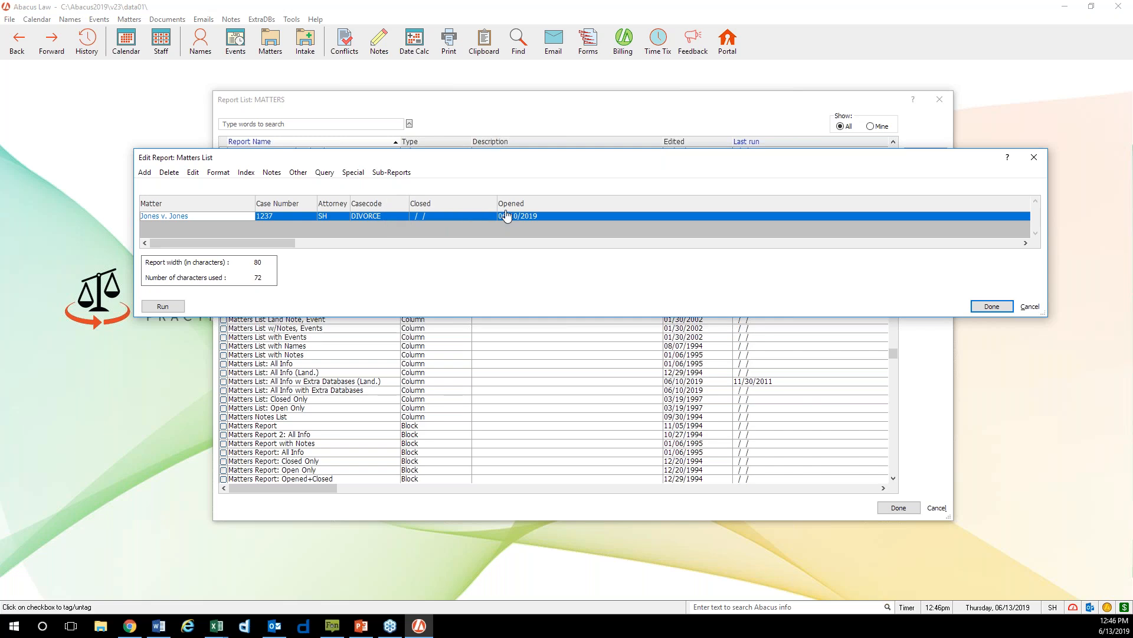
{"action": "left_click", "coordinate": [525, 218]}
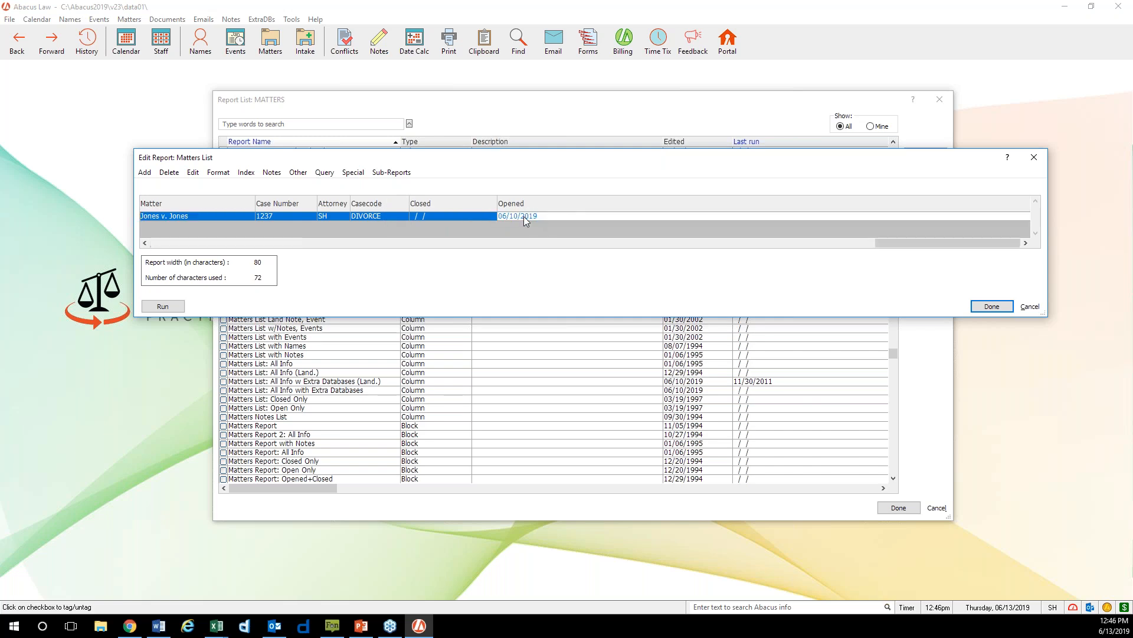
Step: Review the index properties and available indexes of the Matters List report without changing them
{"action": "left_click", "coordinate": [247, 173]}
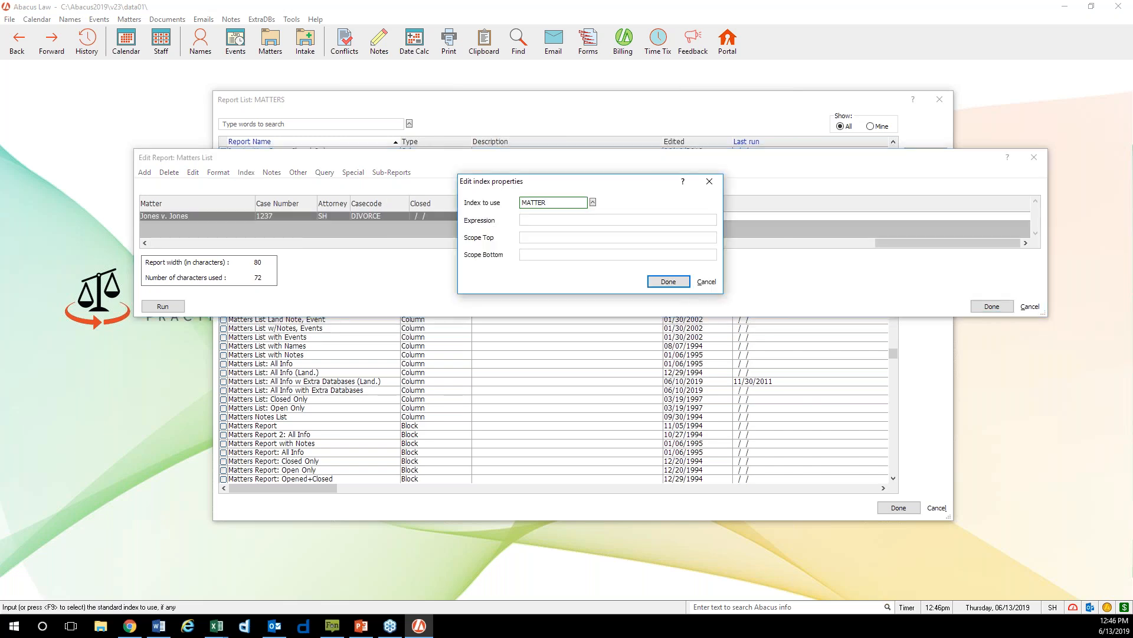
{"action": "left_click", "coordinate": [592, 203]}
{"action": "left_click", "coordinate": [768, 112]}
{"action": "left_click", "coordinate": [704, 281]}
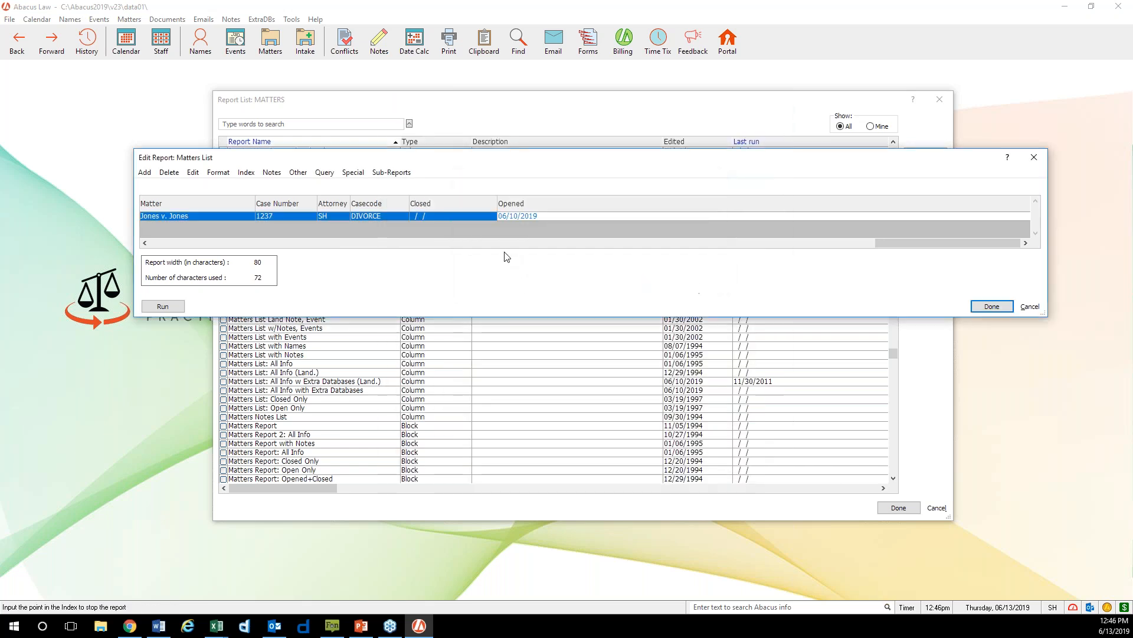
Step: Review the report editor's other options, and close the Matters List report windows without saving
{"action": "left_click", "coordinate": [300, 173]}
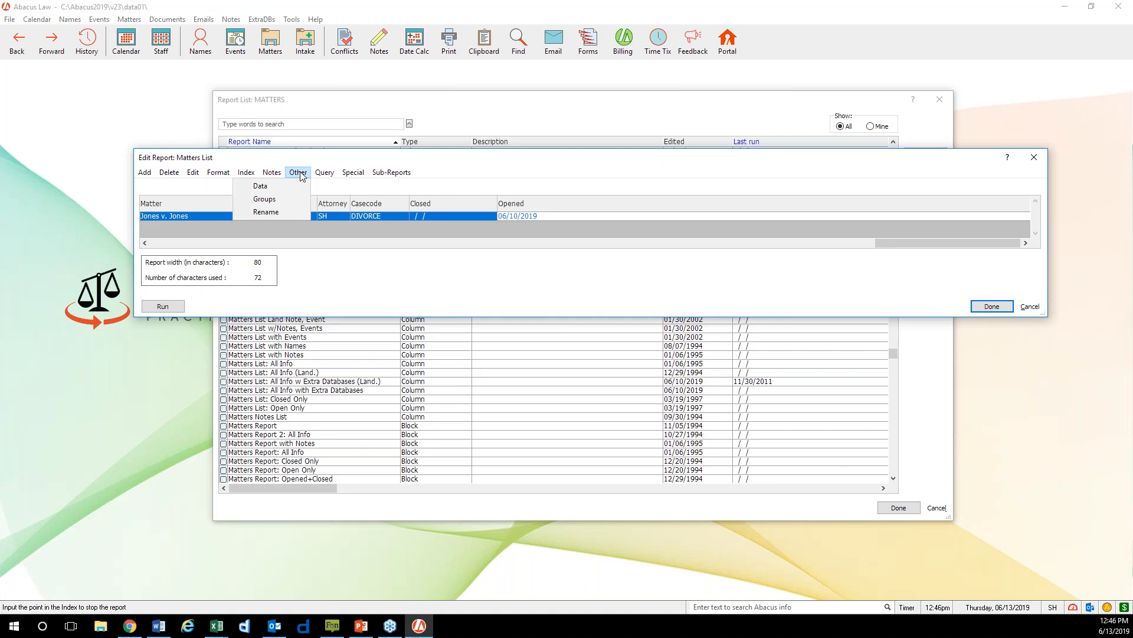
{"action": "mouse_move", "coordinate": [227, 174]}
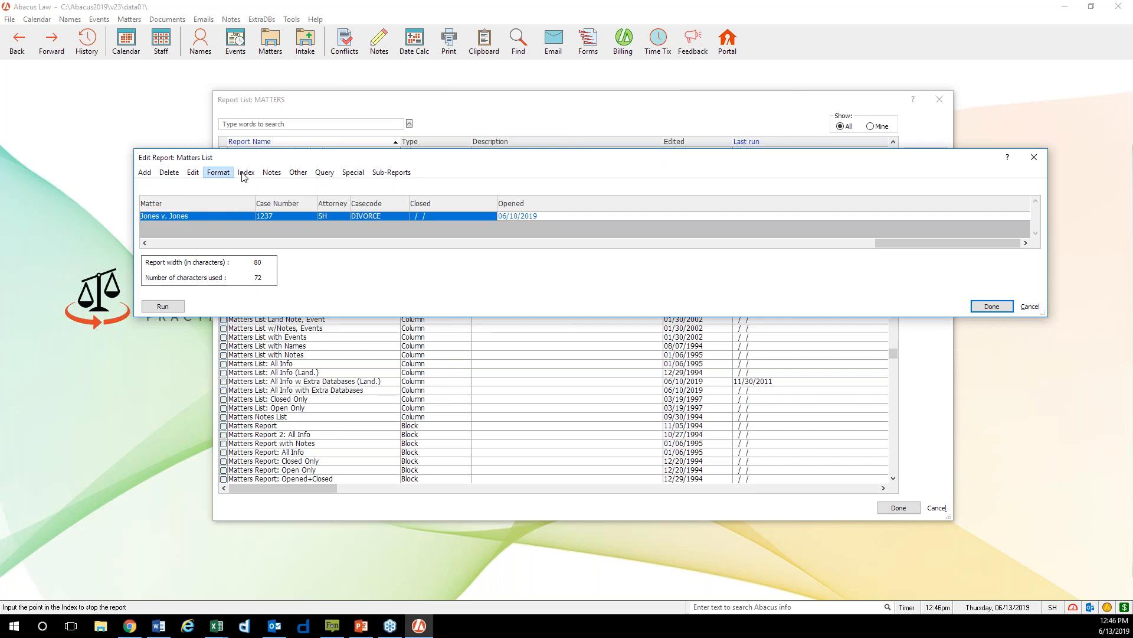
{"action": "mouse_move", "coordinate": [361, 176]}
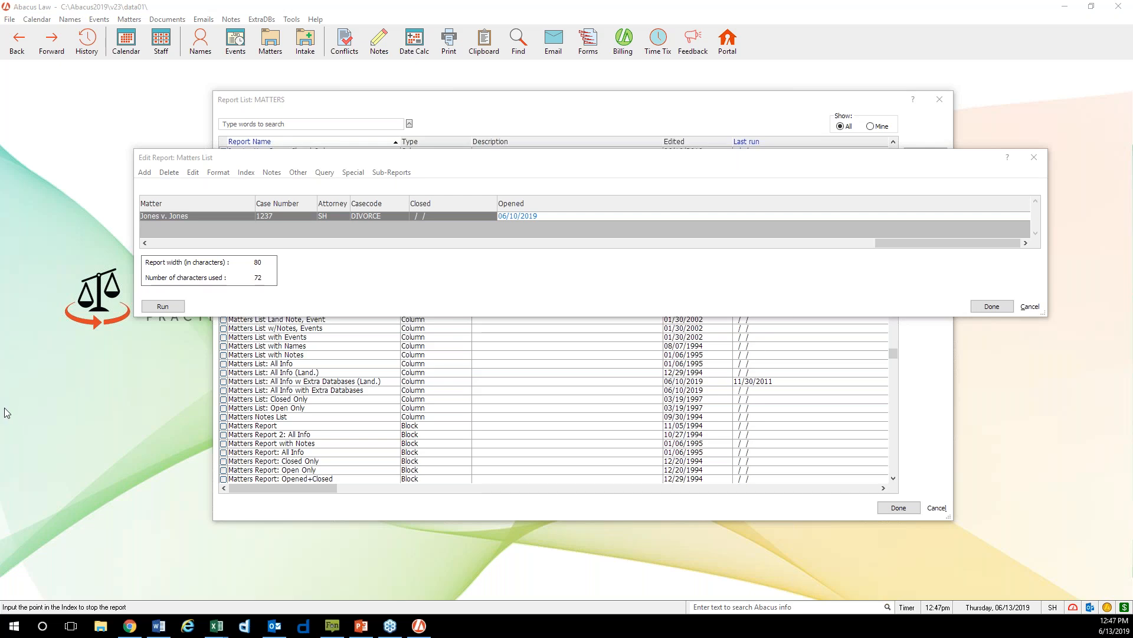
{"action": "left_click", "coordinate": [1034, 157]}
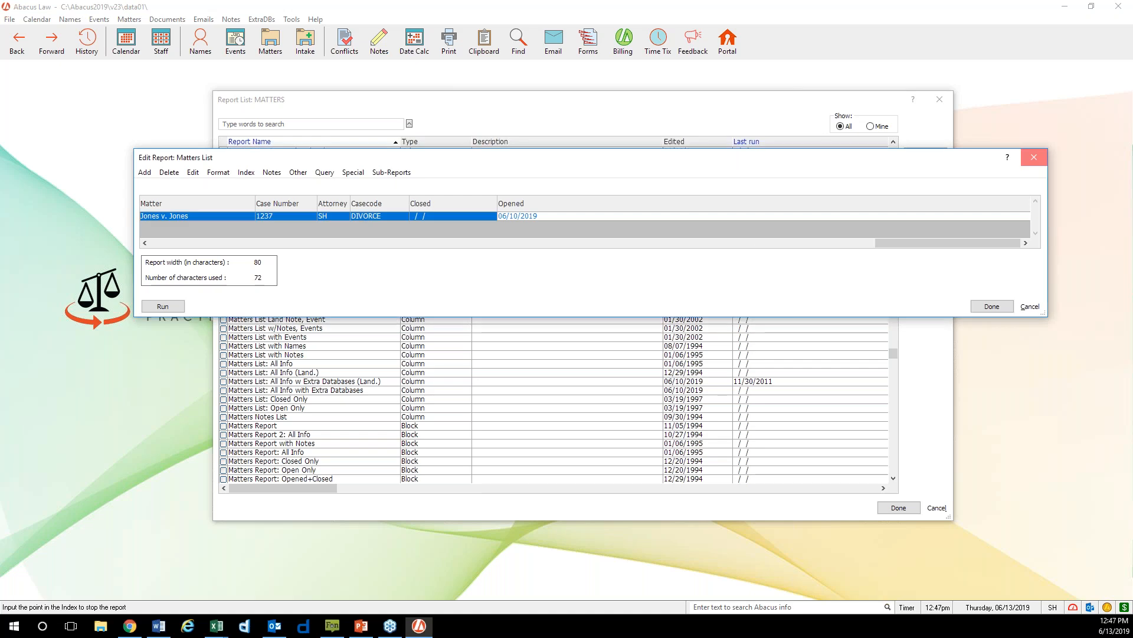
{"action": "left_click", "coordinate": [588, 164]}
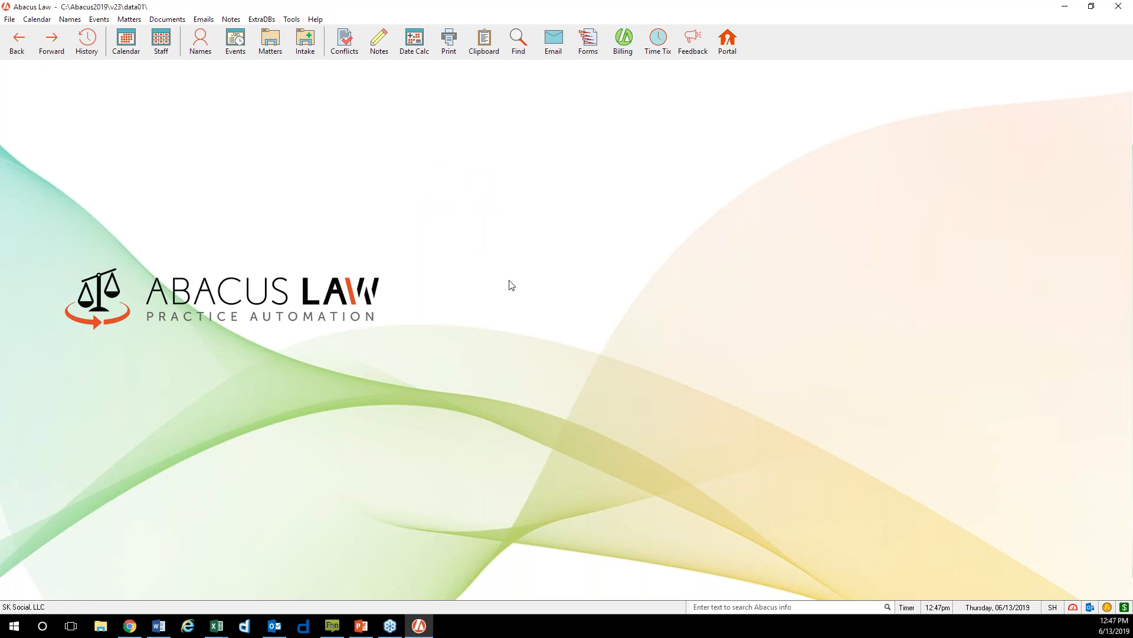
Step: Look through the Names report list for Linked List in Matters reports and Names List with Matters, and close the report windows
{"action": "left_click", "coordinate": [9, 20]}
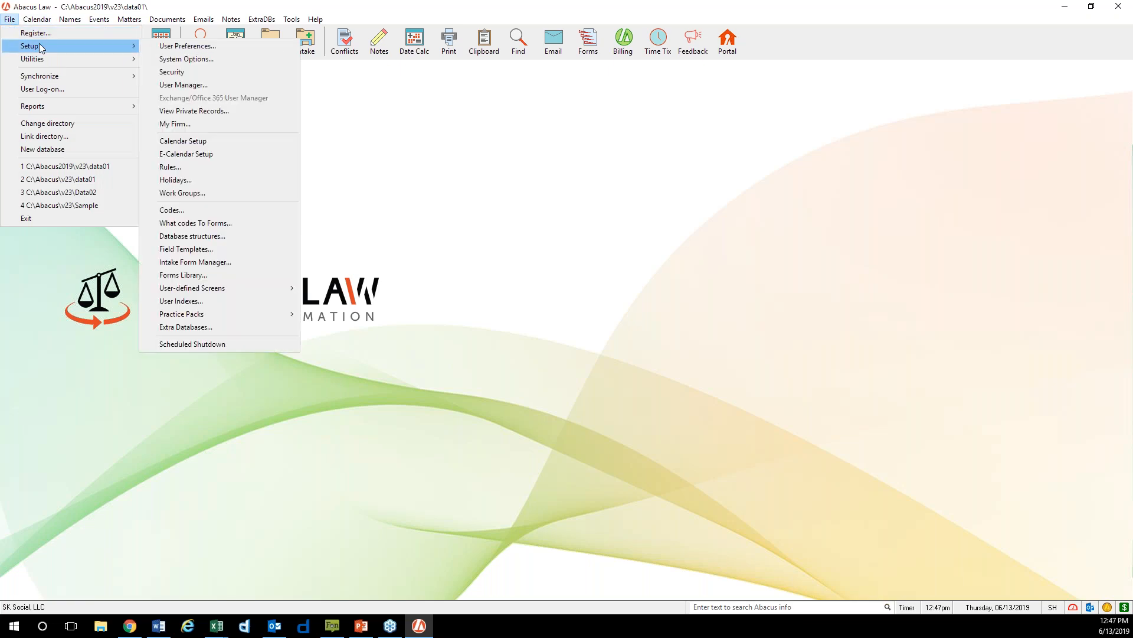
{"action": "mouse_move", "coordinate": [106, 114]}
{"action": "left_click", "coordinate": [225, 107]}
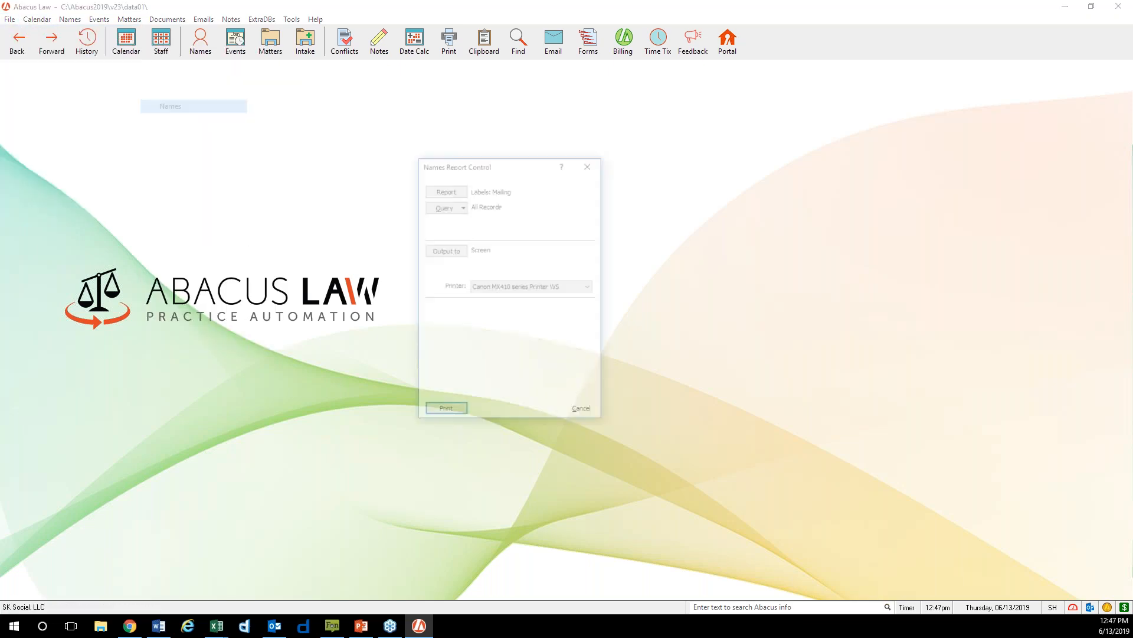
{"action": "left_click", "coordinate": [445, 189]}
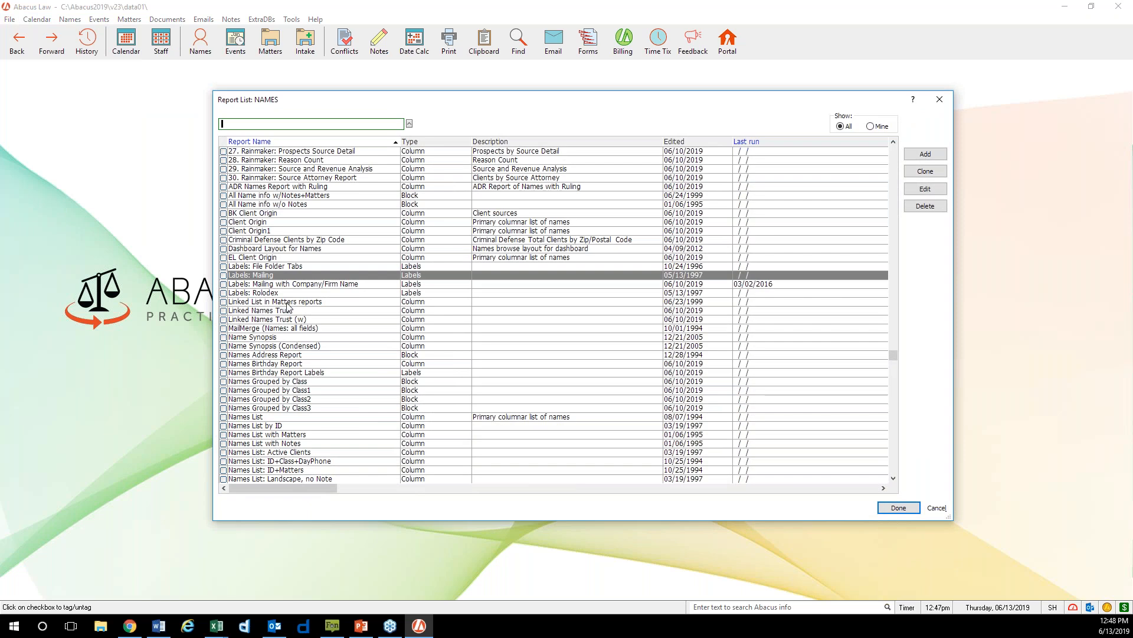
{"action": "left_click", "coordinate": [287, 301]}
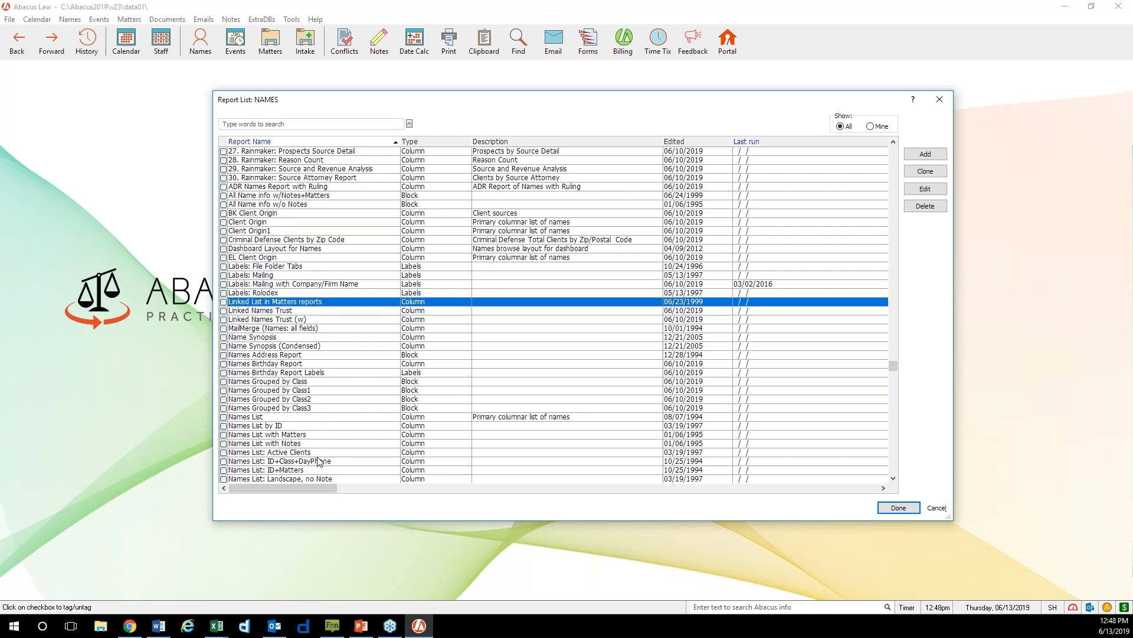
{"action": "left_click", "coordinate": [320, 435]}
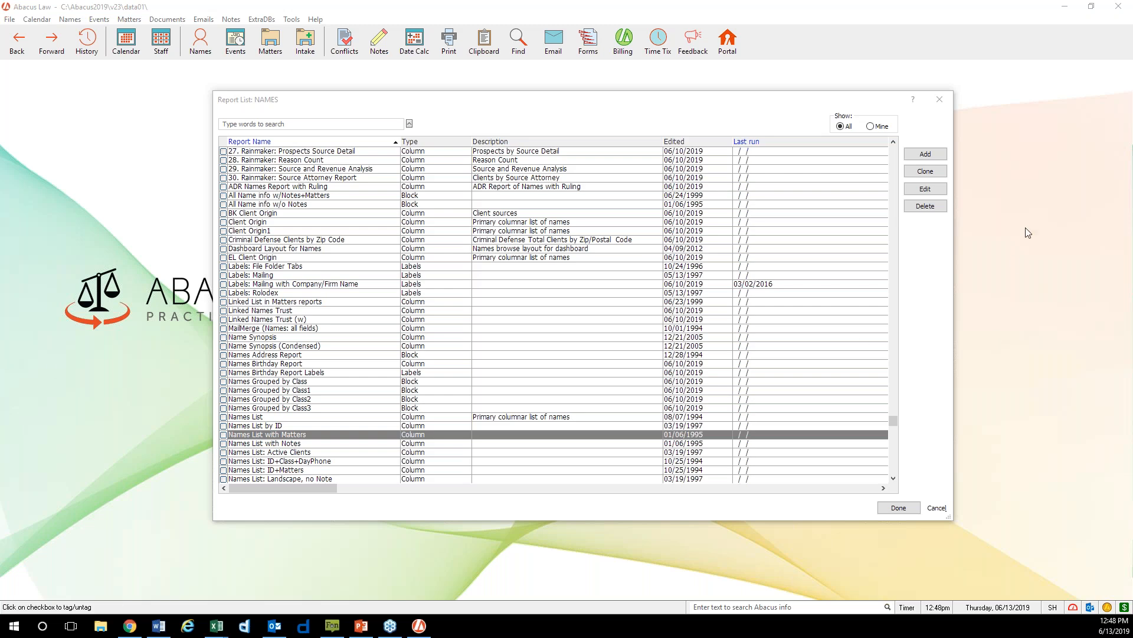
{"action": "left_click", "coordinate": [940, 100]}
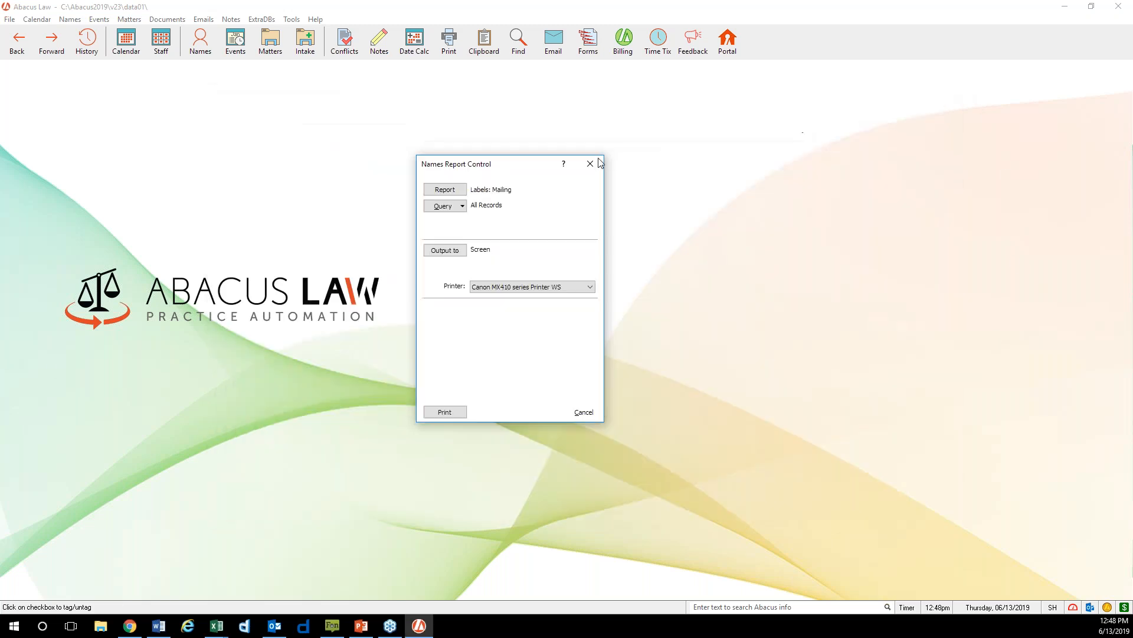
{"action": "left_click", "coordinate": [590, 164]}
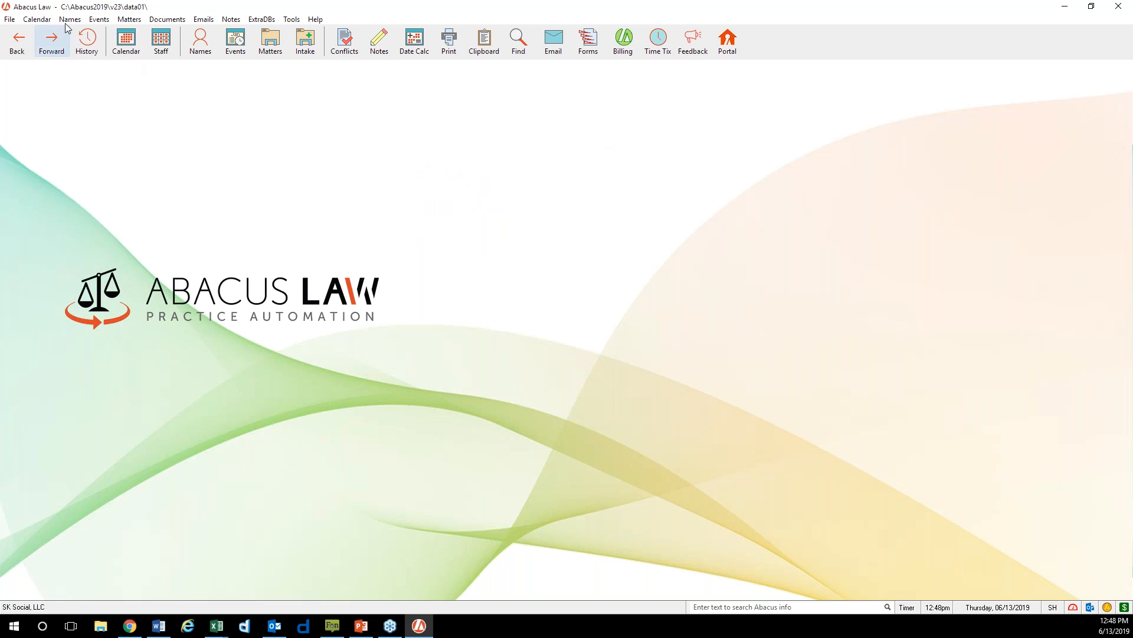
Step: Open the Events (Calendars) report control and review the who codes available for the Laser Week report
{"action": "left_click", "coordinate": [11, 19]}
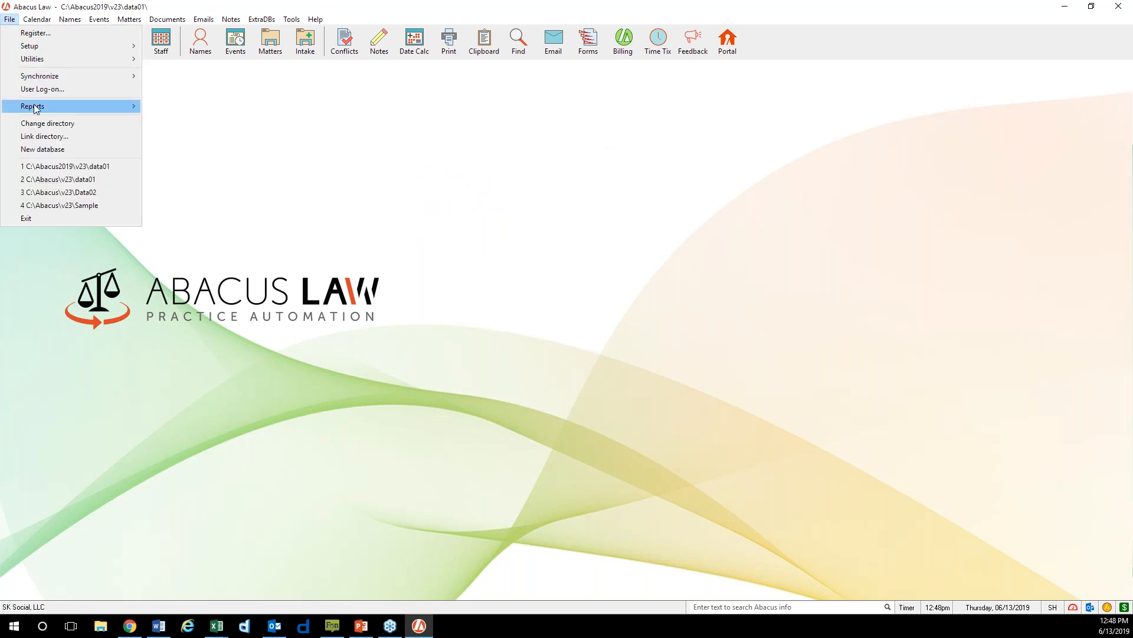
{"action": "mouse_move", "coordinate": [35, 106]}
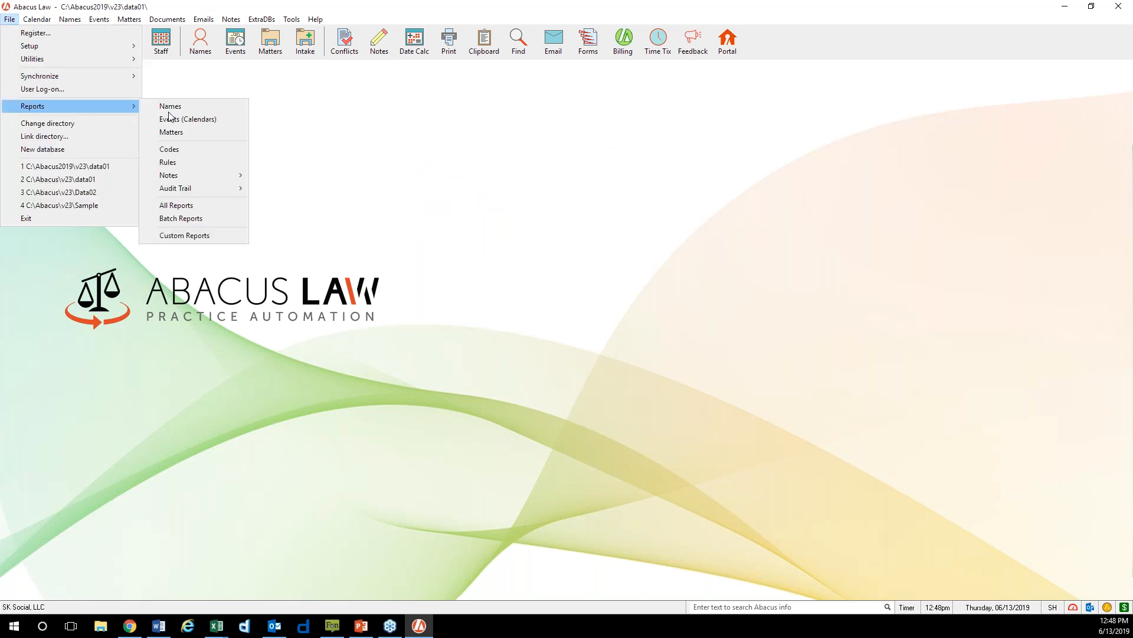
{"action": "left_click", "coordinate": [242, 120]}
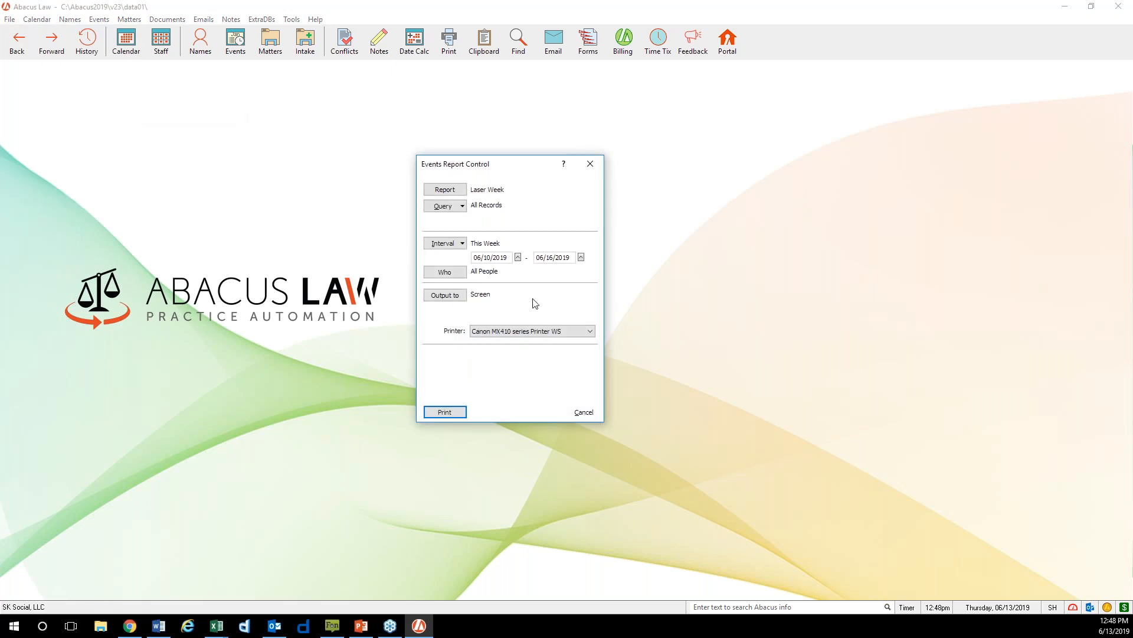
{"action": "left_click", "coordinate": [460, 275]}
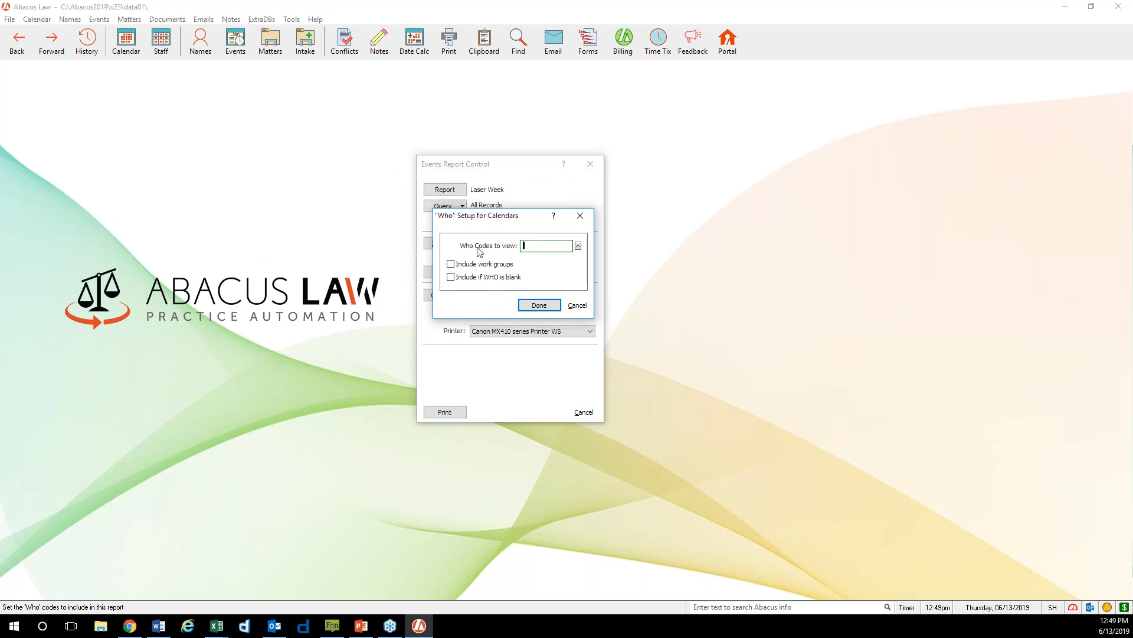
{"action": "left_click", "coordinate": [579, 247]}
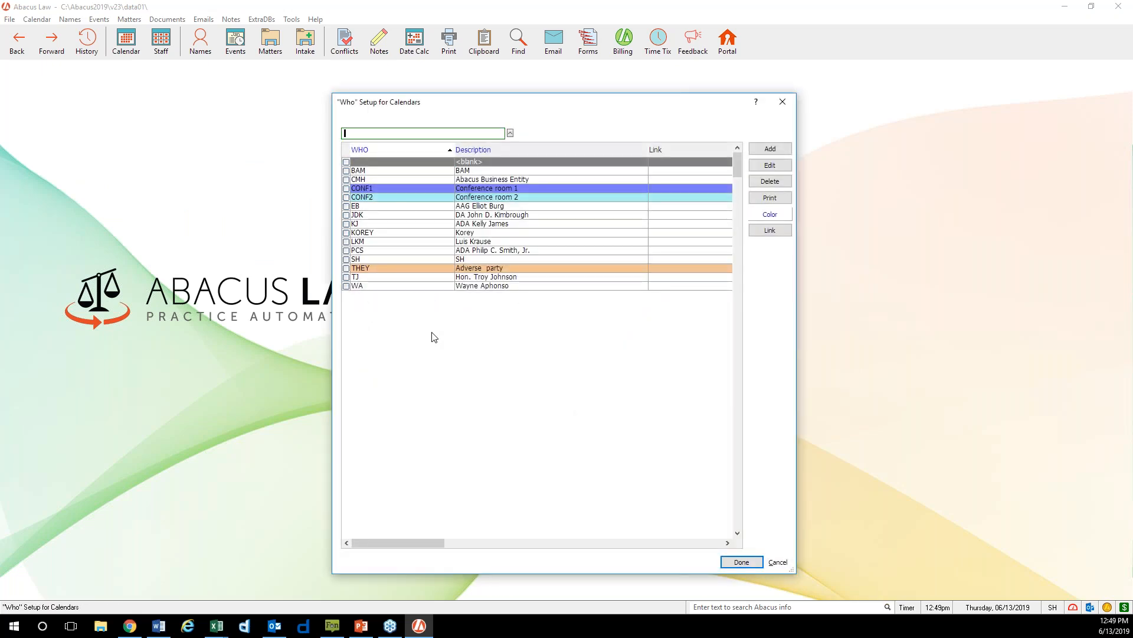
{"action": "left_click", "coordinate": [780, 106]}
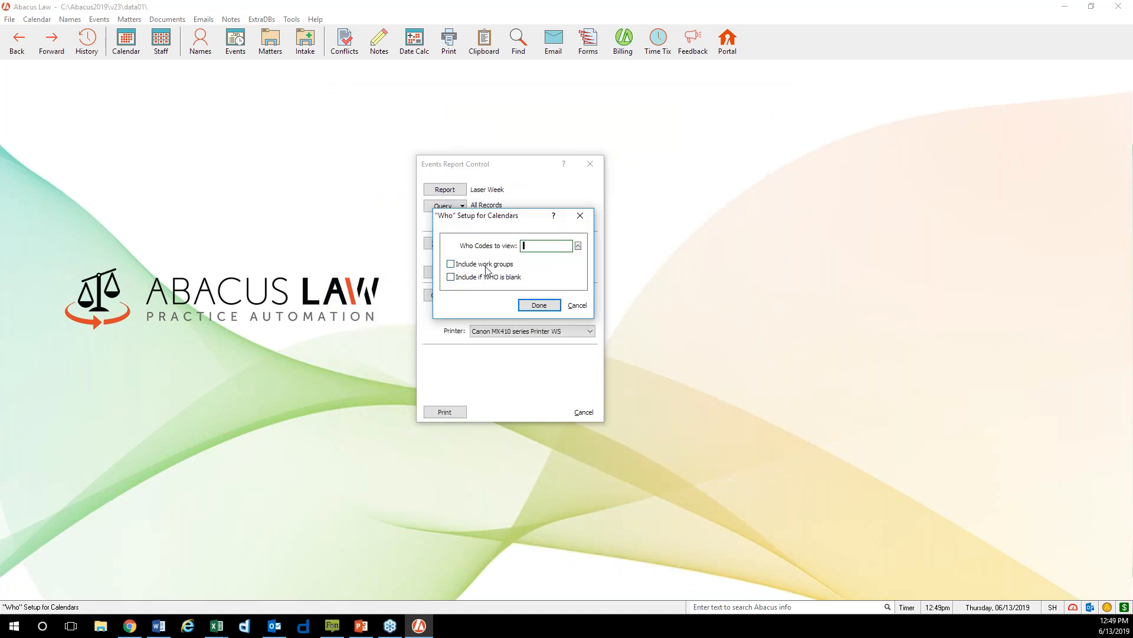
Step: Try including work groups in the report's who setup, recheck the code list, and cancel out of the report control
{"action": "left_click", "coordinate": [451, 264]}
{"action": "left_click", "coordinate": [578, 245]}
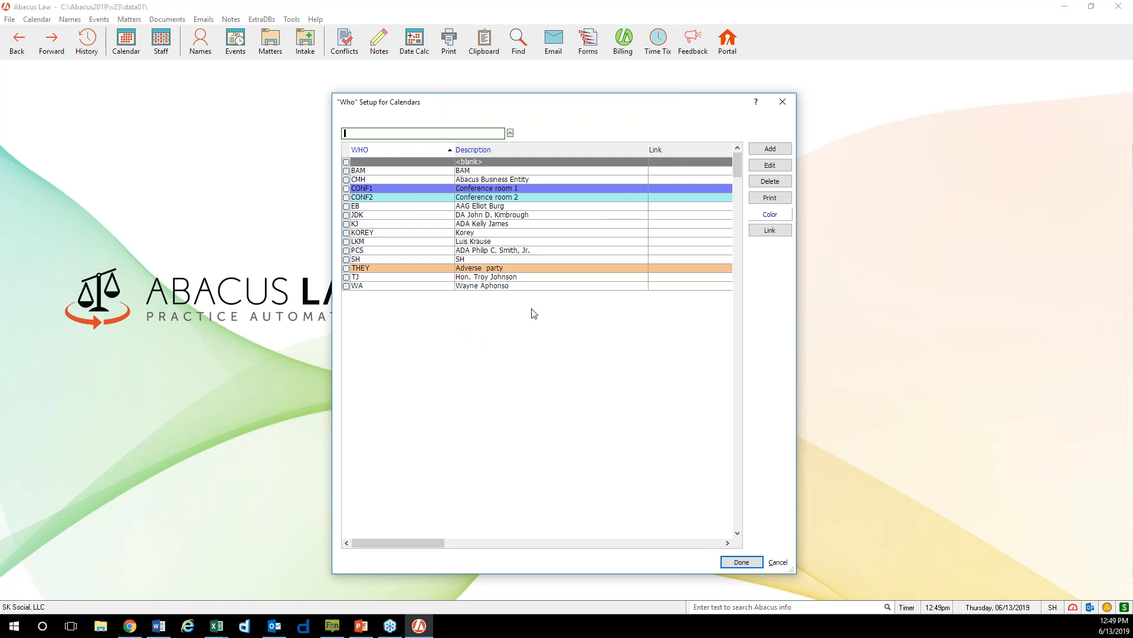
{"action": "left_click", "coordinate": [783, 102]}
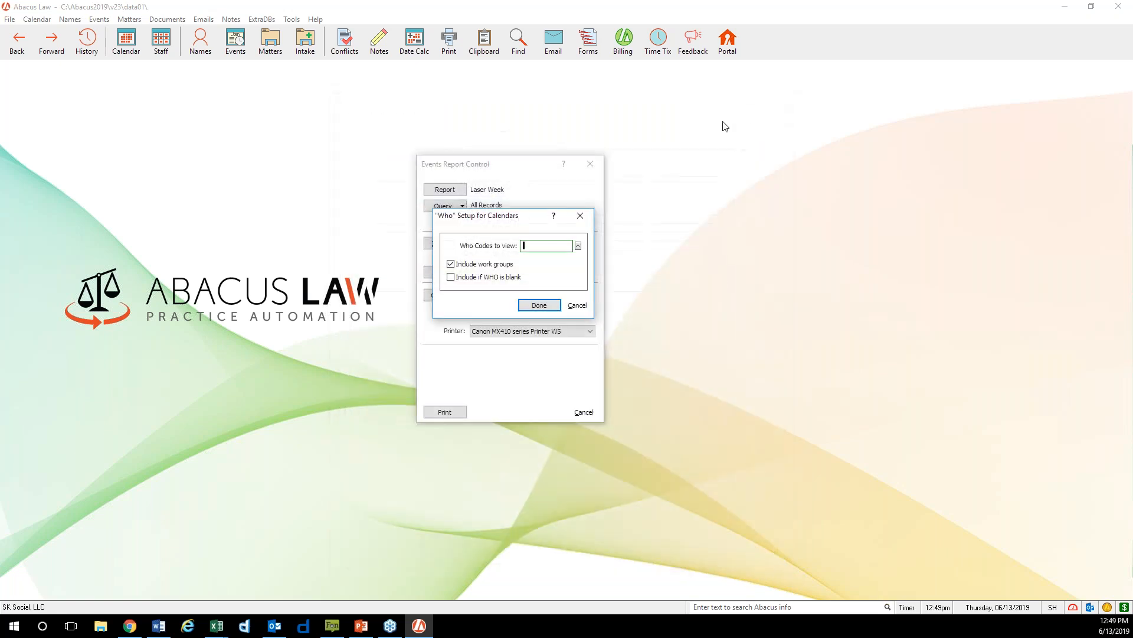
{"action": "left_click", "coordinate": [582, 306]}
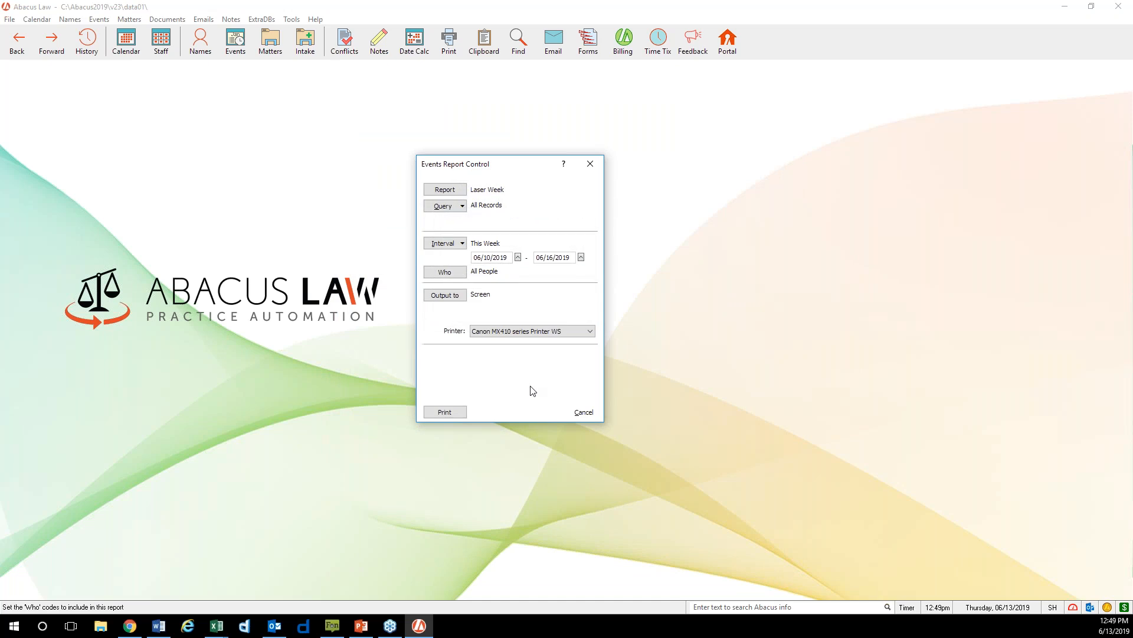
{"action": "left_click", "coordinate": [599, 164]}
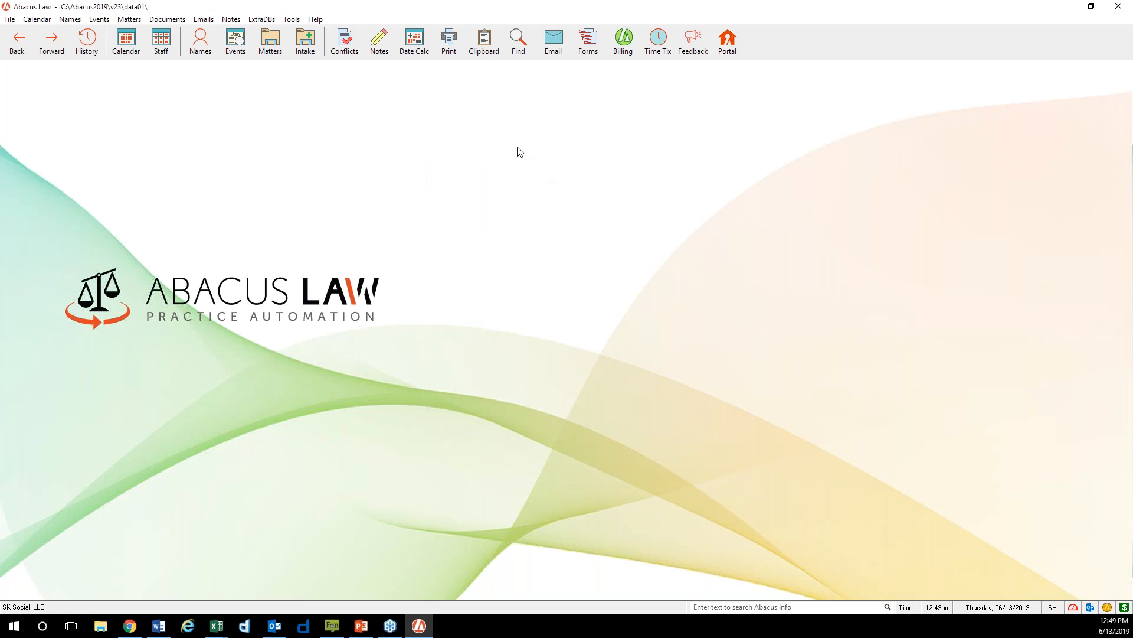
Step: Look over the program's available setup options, such as Work Groups, without opening any of them
{"action": "left_click", "coordinate": [10, 19]}
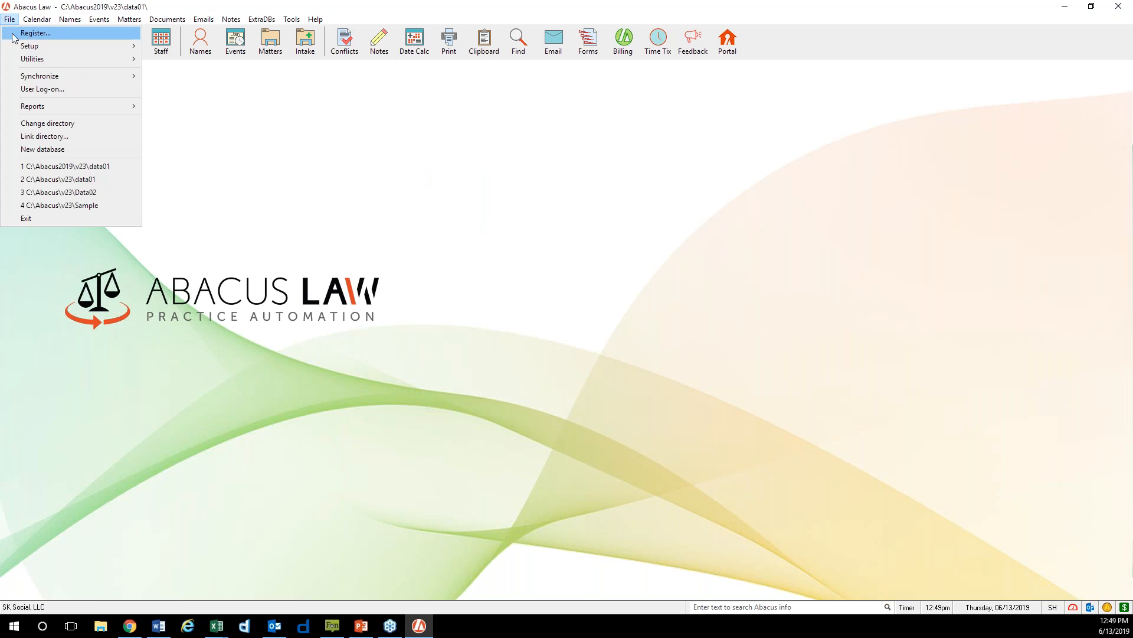
{"action": "mouse_move", "coordinate": [111, 47]}
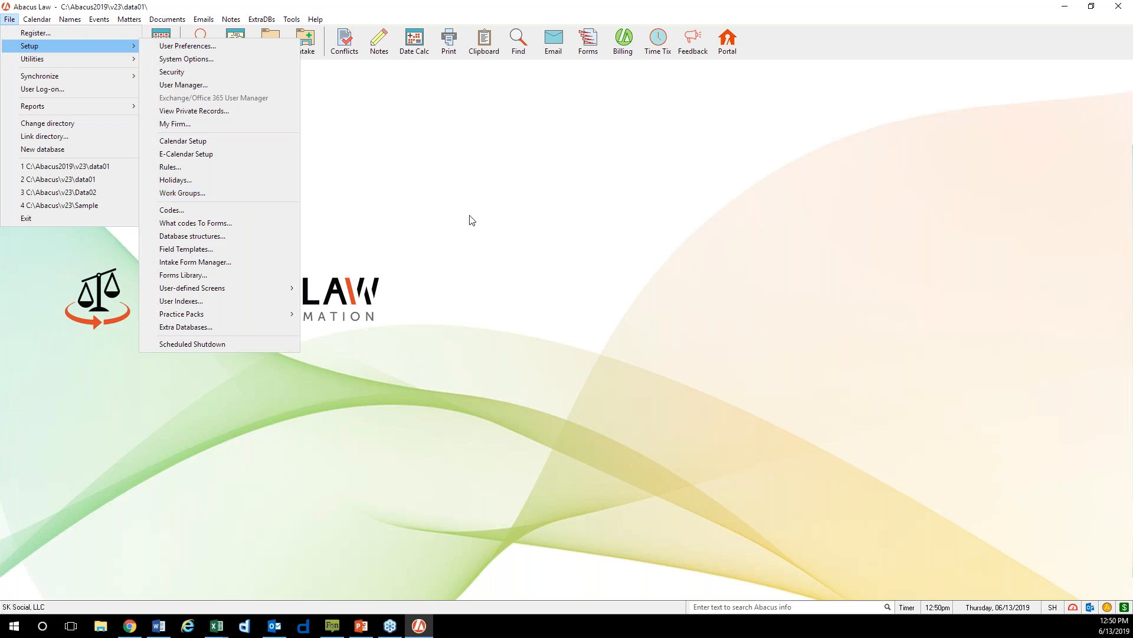
{"action": "left_click", "coordinate": [630, 218]}
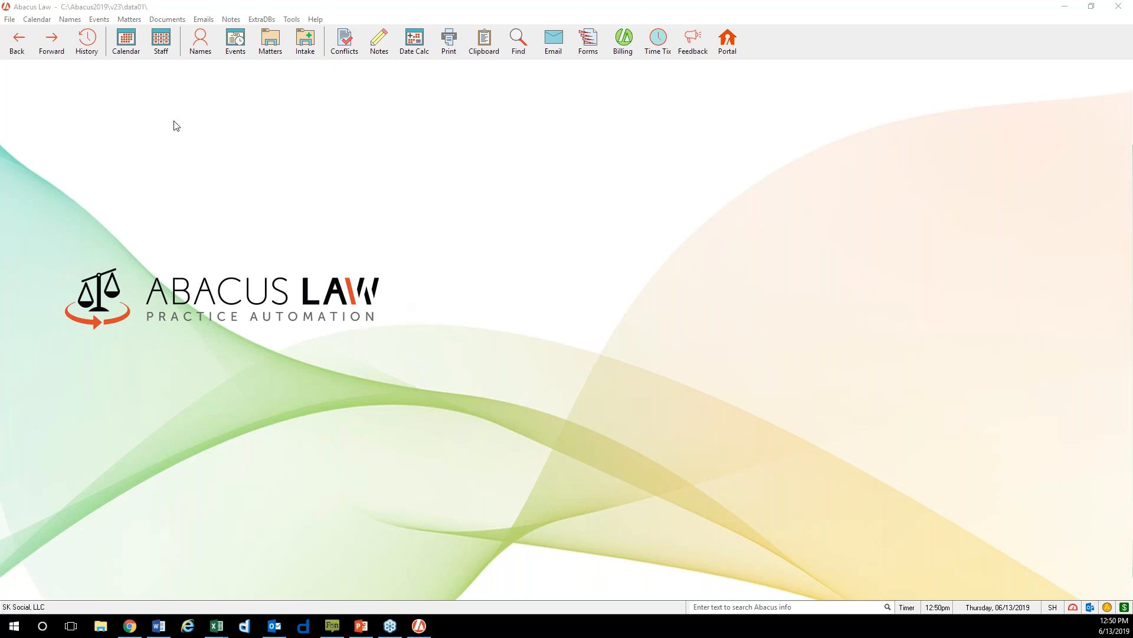
Step: Open the Events report control and review its query, interval and who settings
{"action": "left_click", "coordinate": [10, 20]}
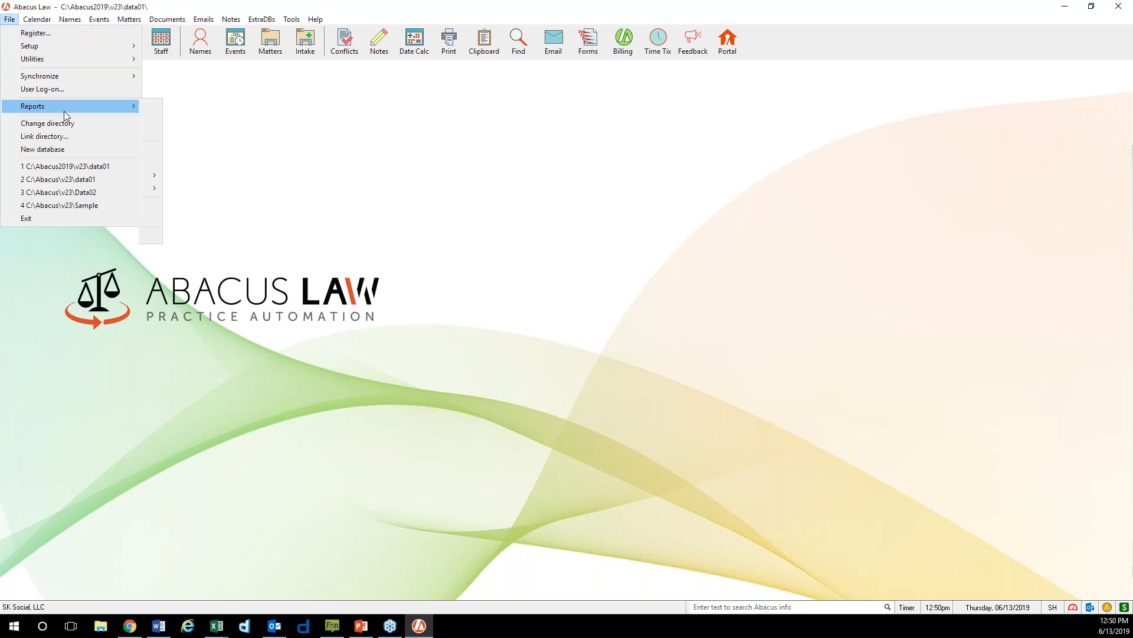
{"action": "mouse_move", "coordinate": [64, 111]}
{"action": "left_click", "coordinate": [221, 123]}
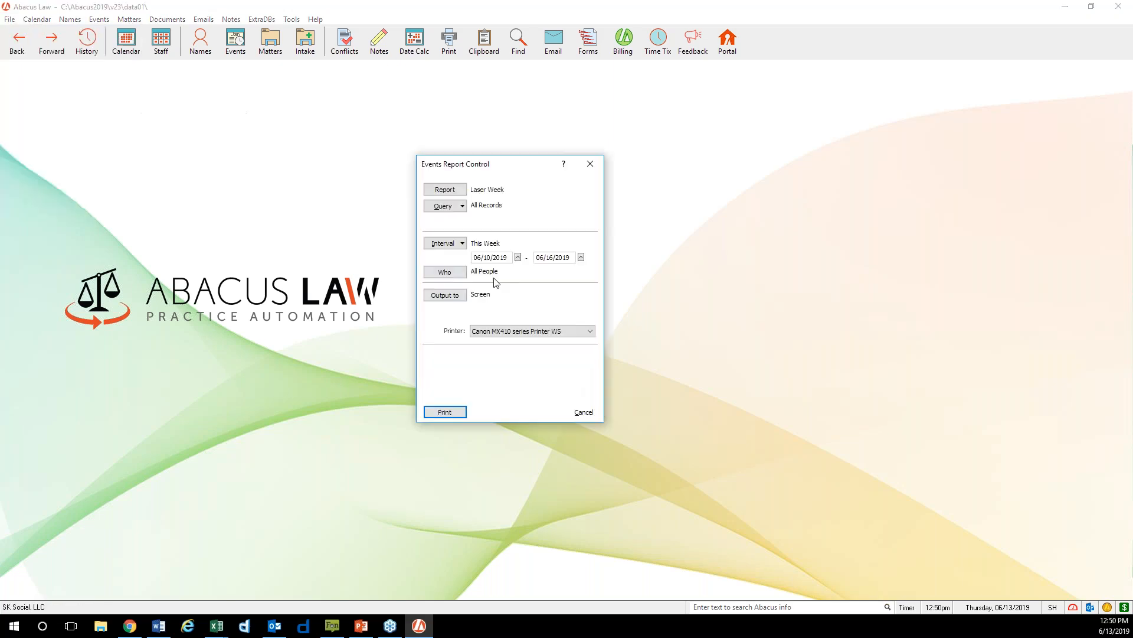
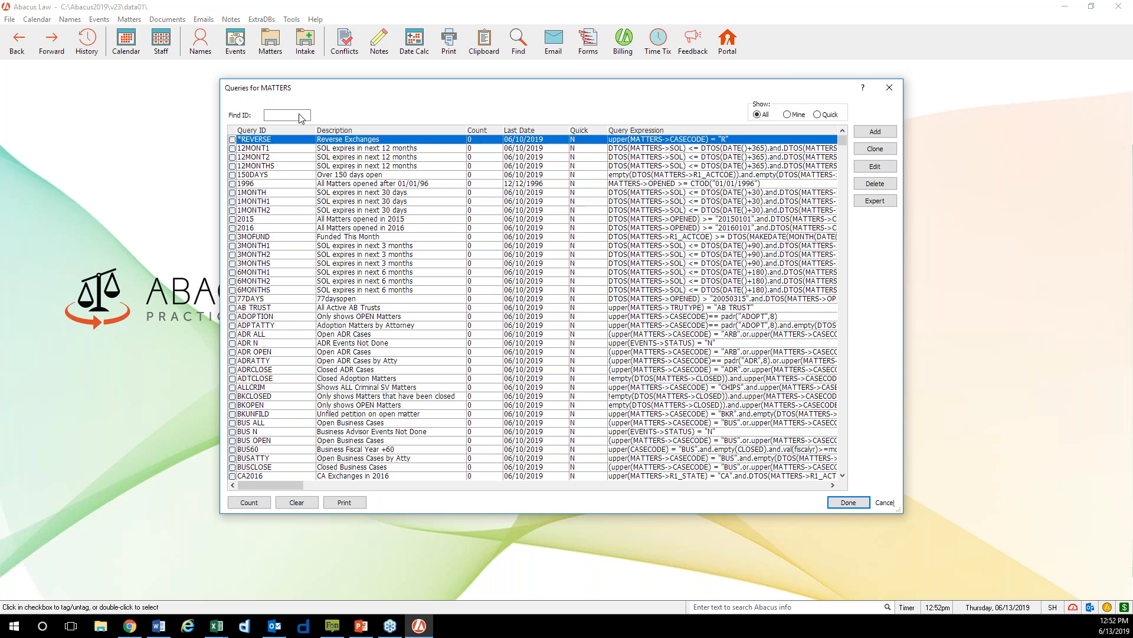
Step: Find the OPEN query in the matters query list and clone it with the new query ID OPENJUNE
{"action": "type", "text": "OPEN"}
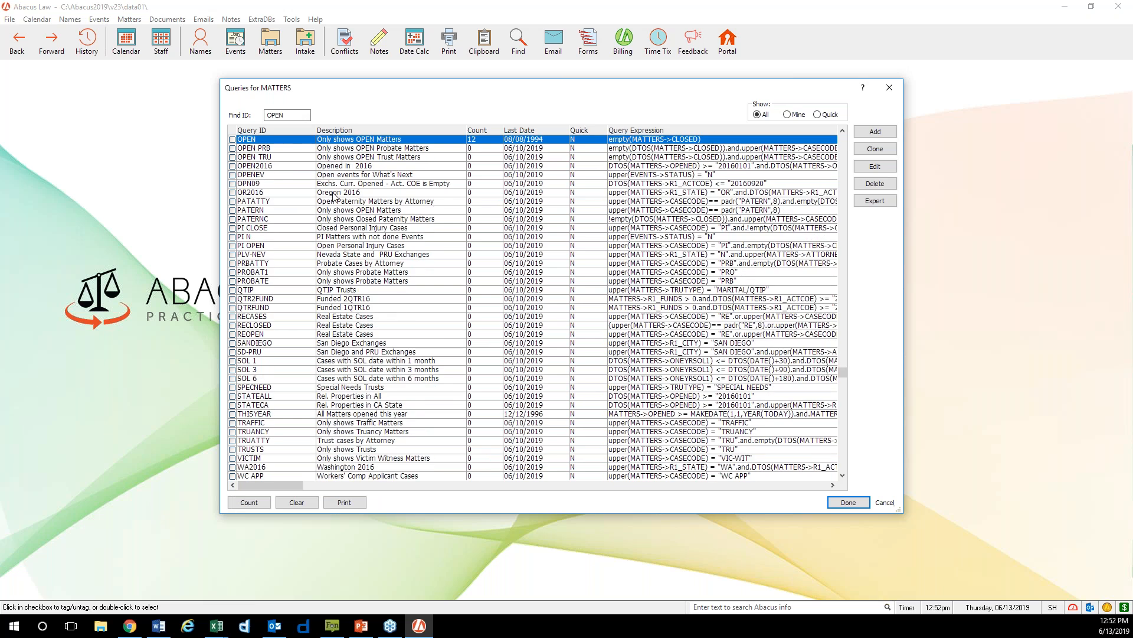
{"action": "left_click", "coordinate": [232, 140]}
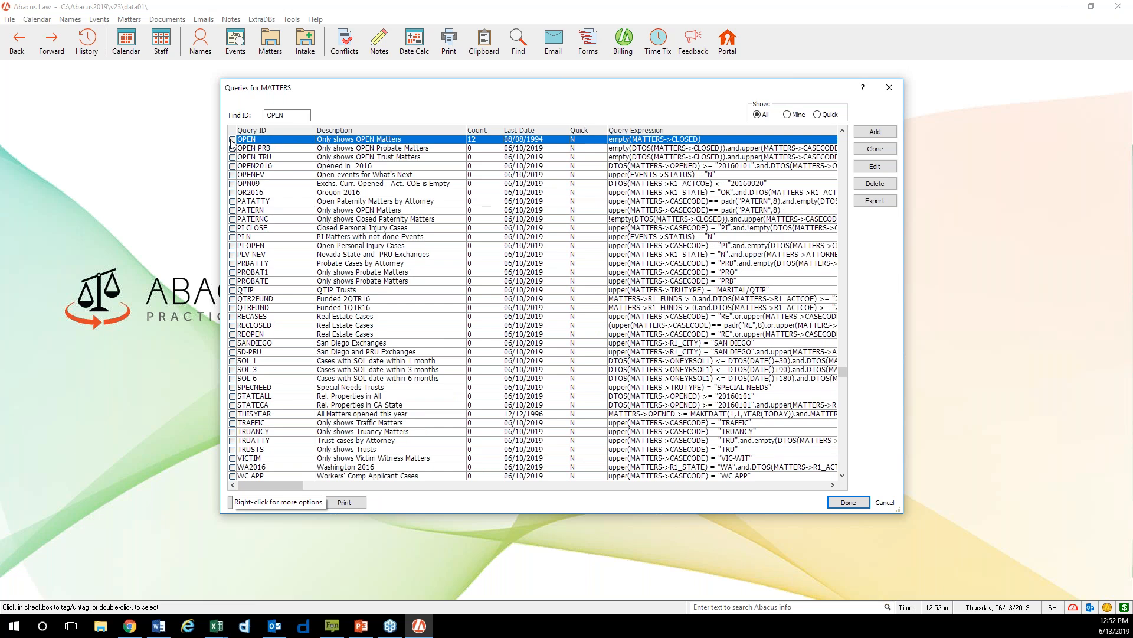
{"action": "left_click", "coordinate": [893, 149]}
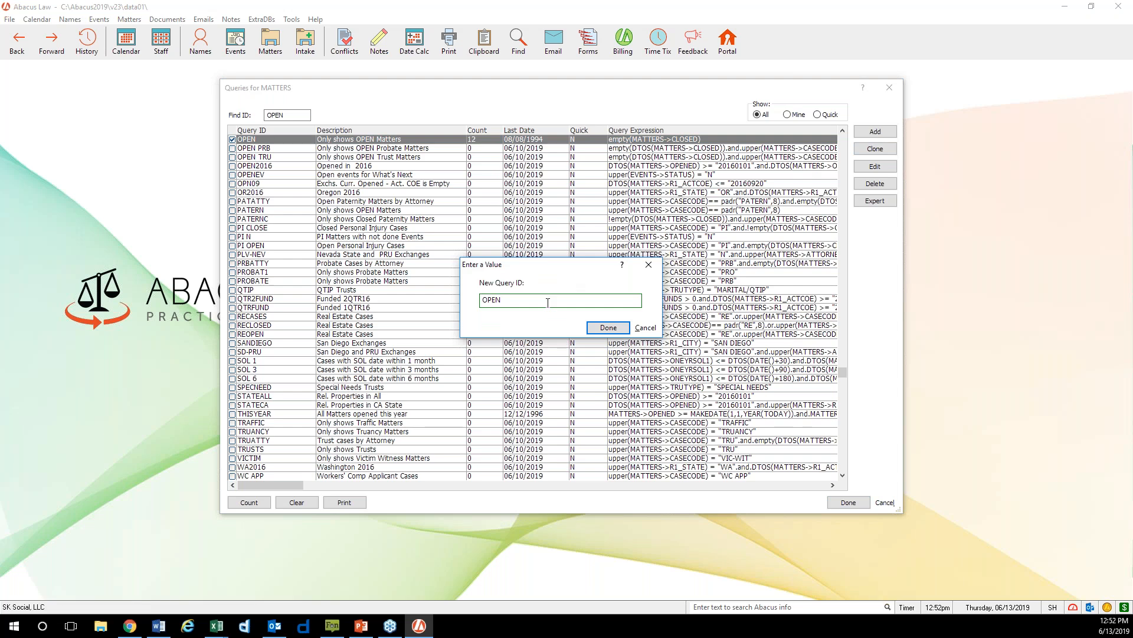
{"action": "type", "text": "JUNE"}
{"action": "left_click", "coordinate": [606, 330]}
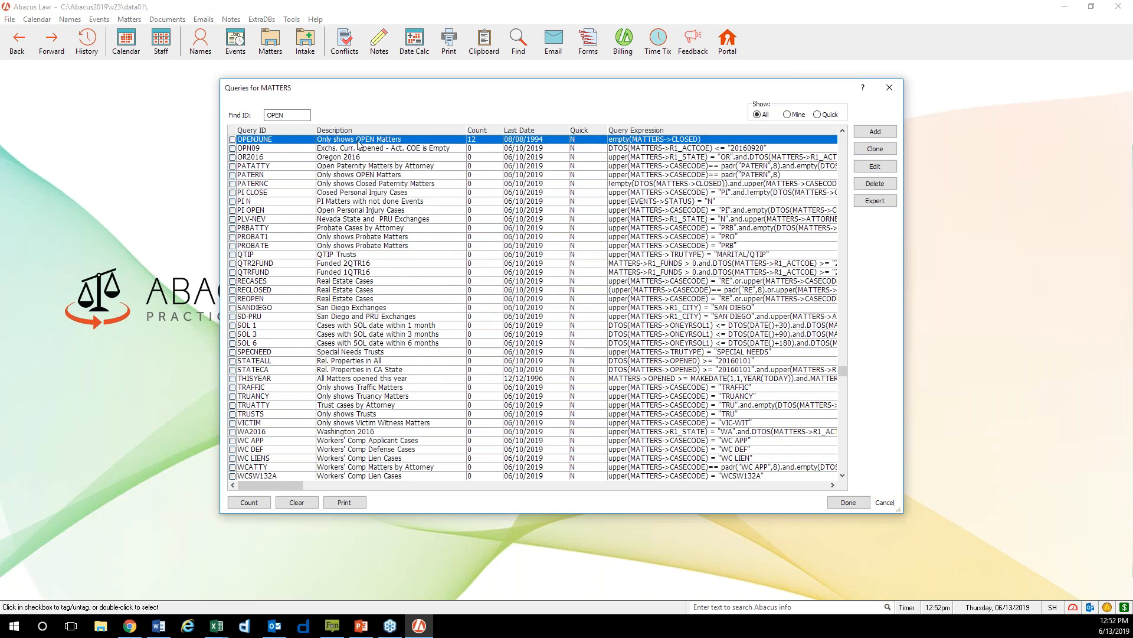
Step: Edit the OPENJUNE query and add a second condition on the Opened field, combined with And
{"action": "left_click", "coordinate": [884, 170]}
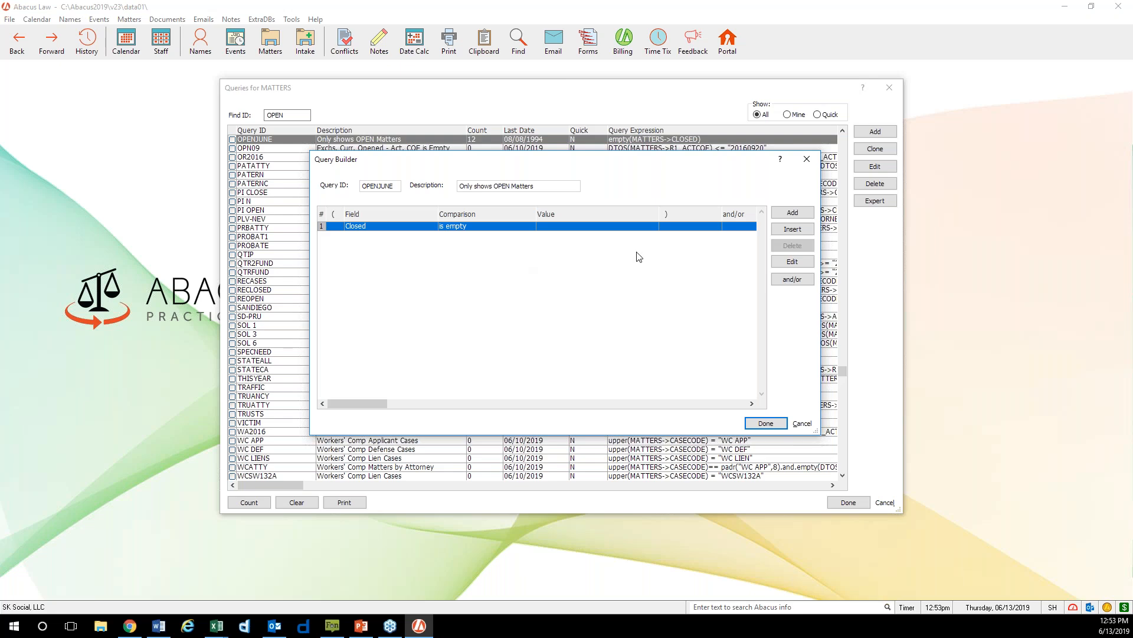
{"action": "left_click", "coordinate": [805, 213]}
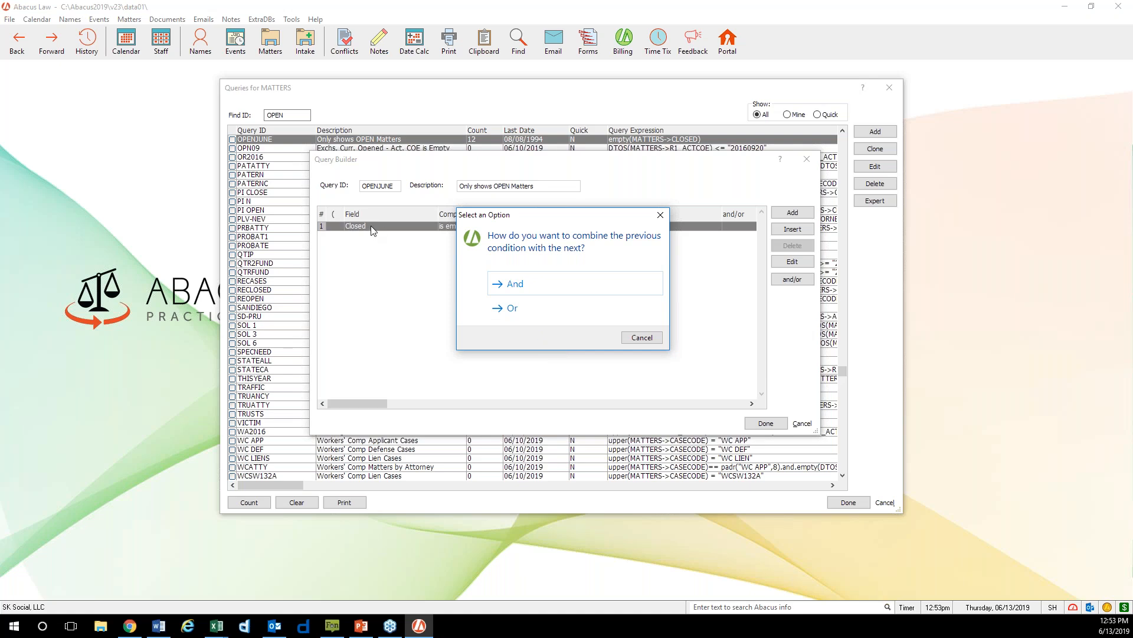
{"action": "left_click", "coordinate": [547, 286]}
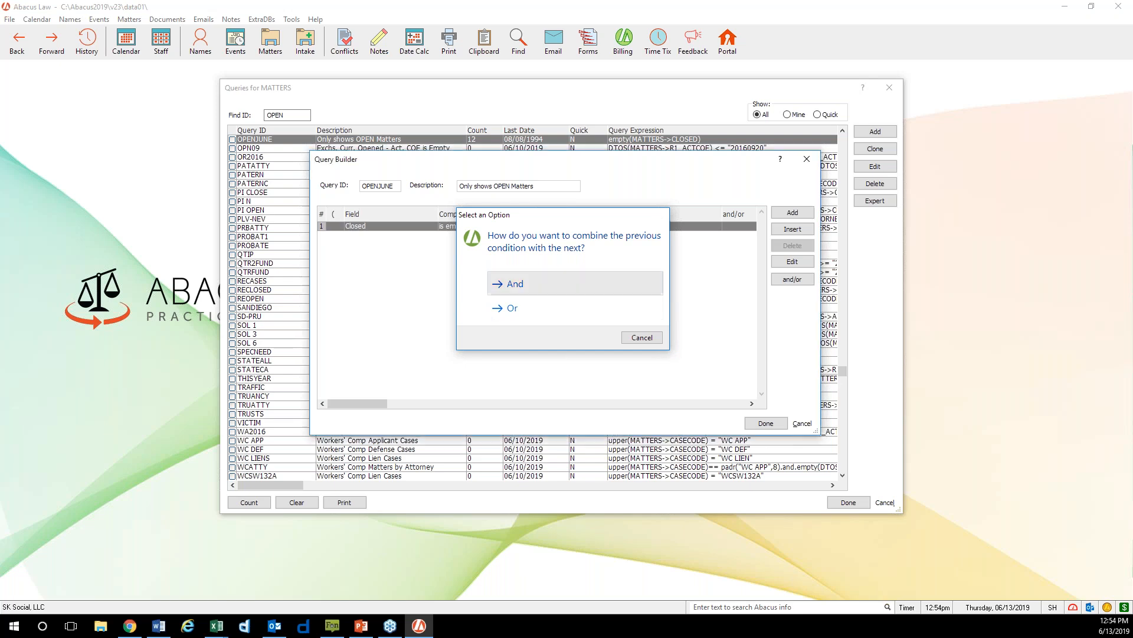
{"action": "left_click_drag", "start_coordinate": [537, 207], "coordinate": [572, 271]}
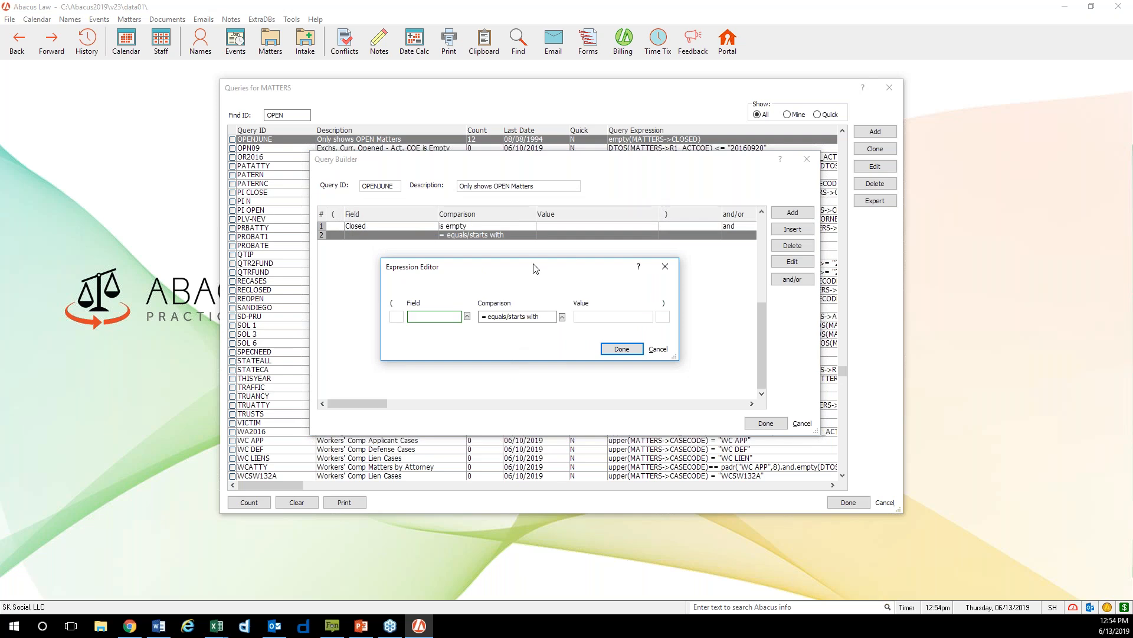
{"action": "left_click", "coordinate": [467, 317]}
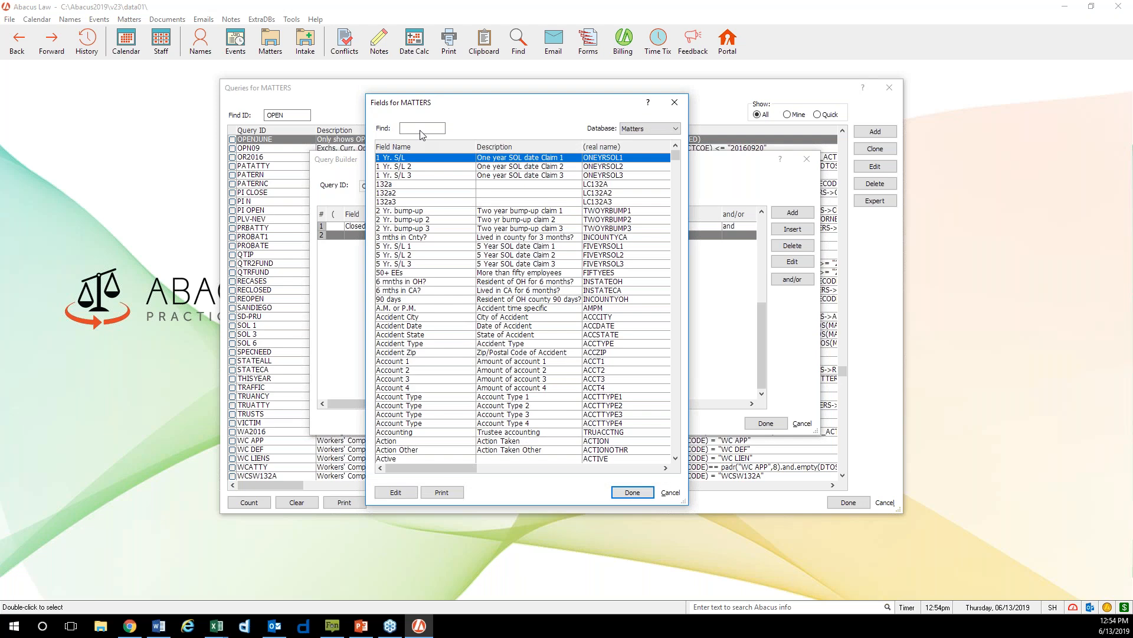
{"action": "type", "text": "OP"}
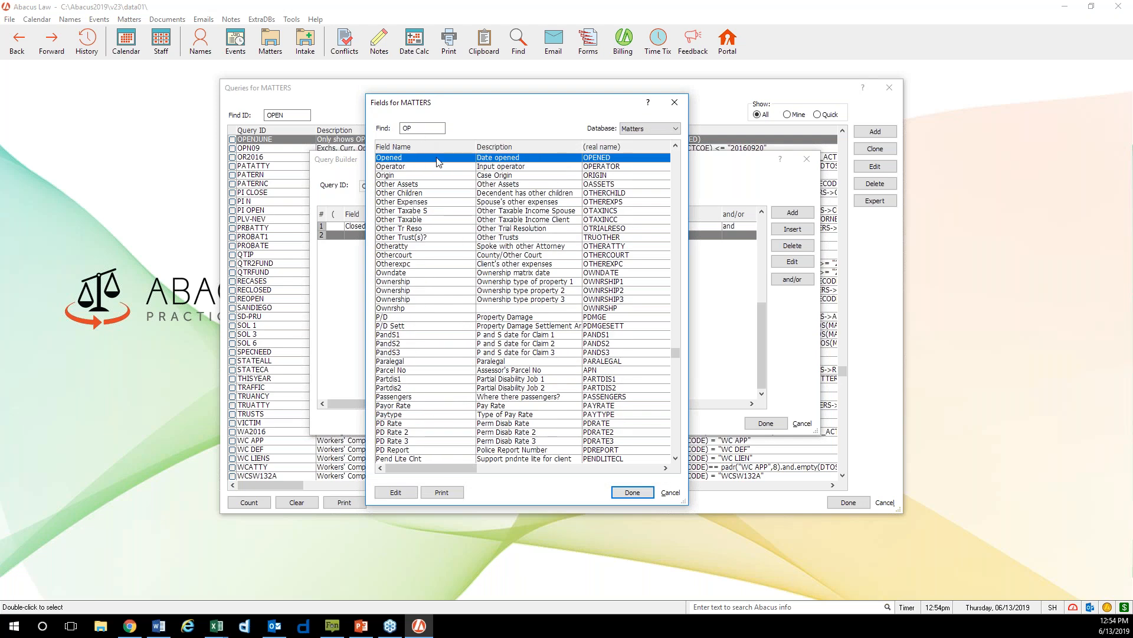
{"action": "left_click", "coordinate": [646, 493]}
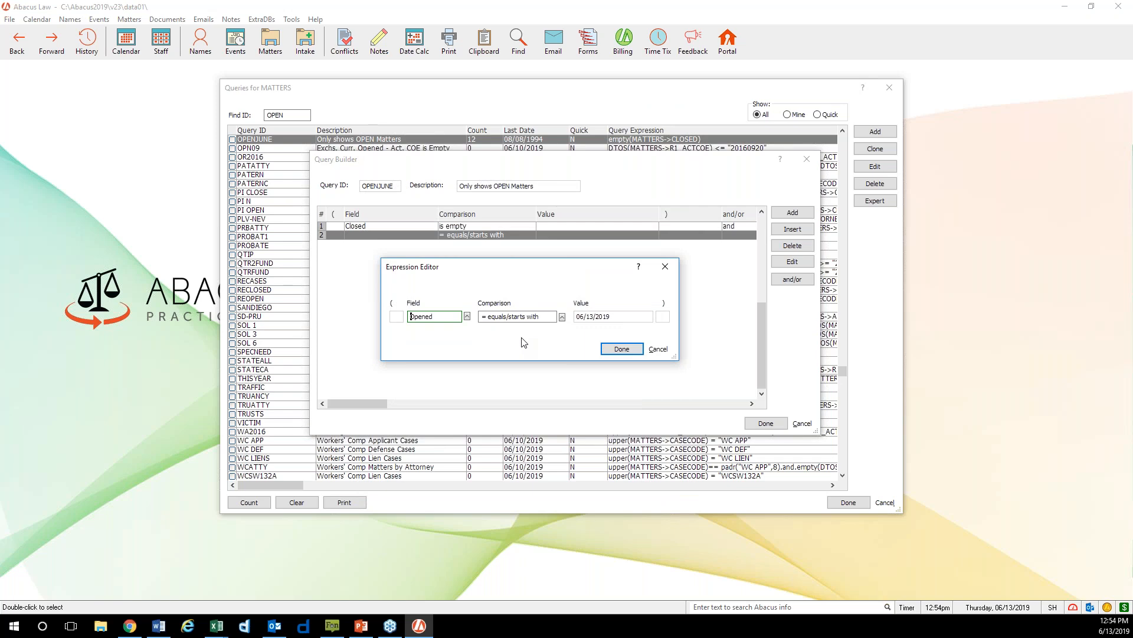
Step: Make the Opened condition prompt for a value, using greater than or = to and a default date of 06/01/2019
{"action": "left_click", "coordinate": [562, 317]}
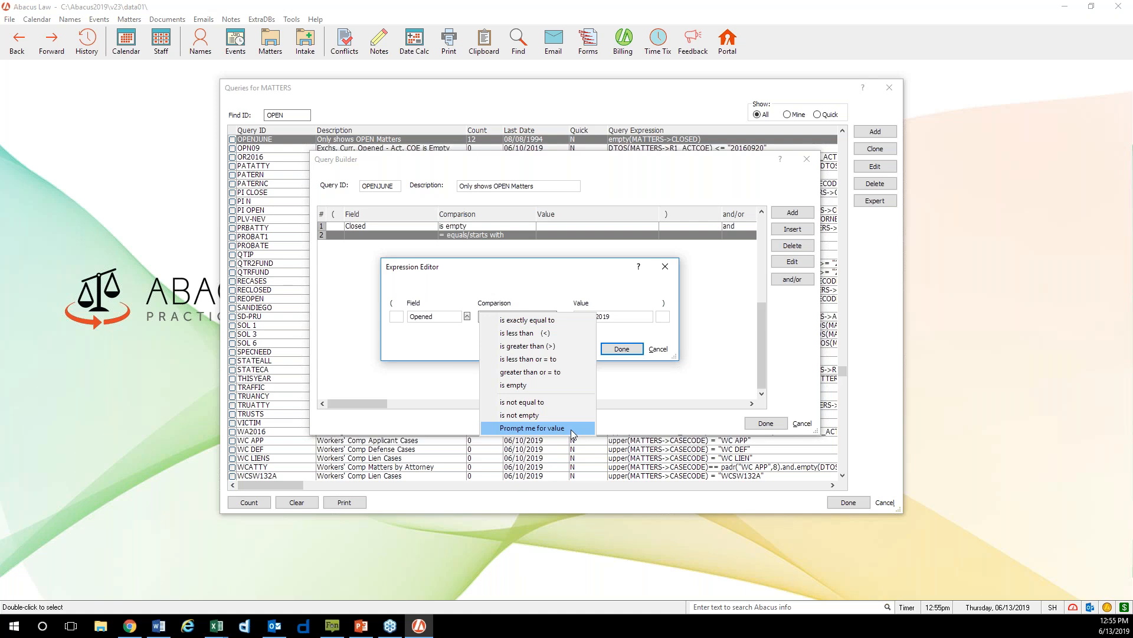
{"action": "left_click", "coordinate": [570, 429]}
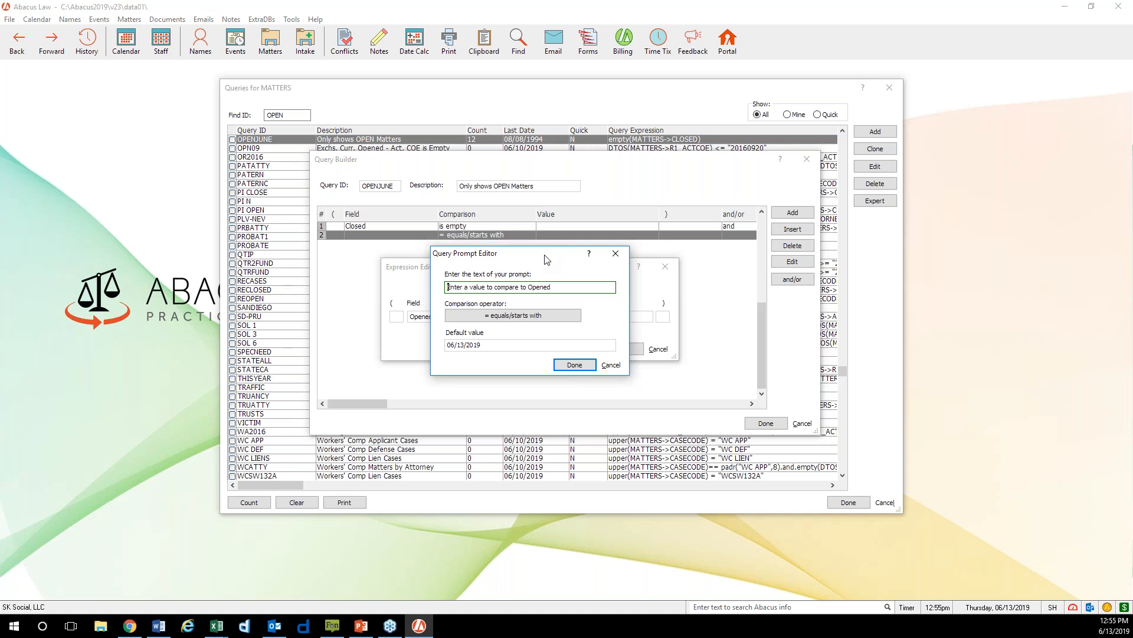
{"action": "left_click", "coordinate": [448, 287]}
{"action": "left_click", "coordinate": [553, 319]}
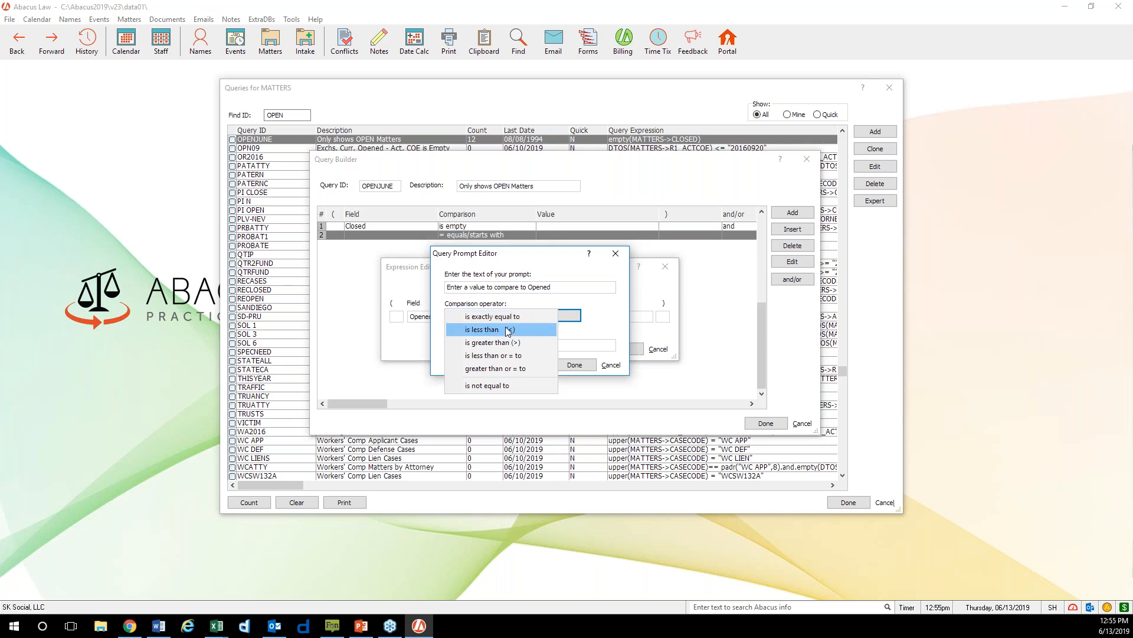
{"action": "left_click", "coordinate": [527, 369]}
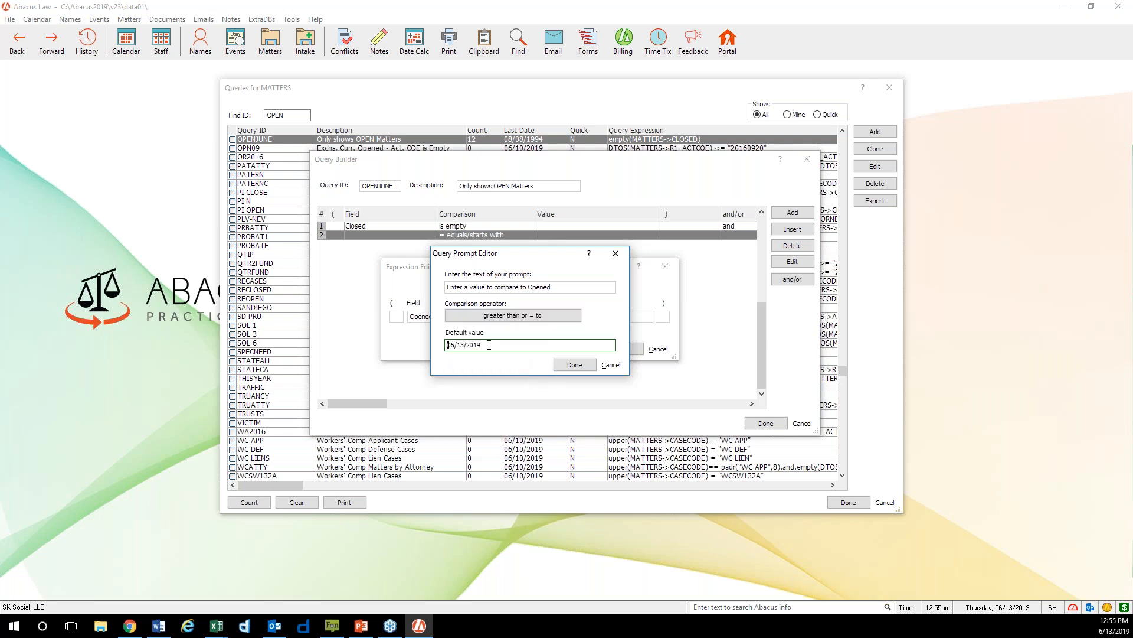
{"action": "left_click", "coordinate": [465, 345]}
{"action": "left_click", "coordinate": [574, 366]}
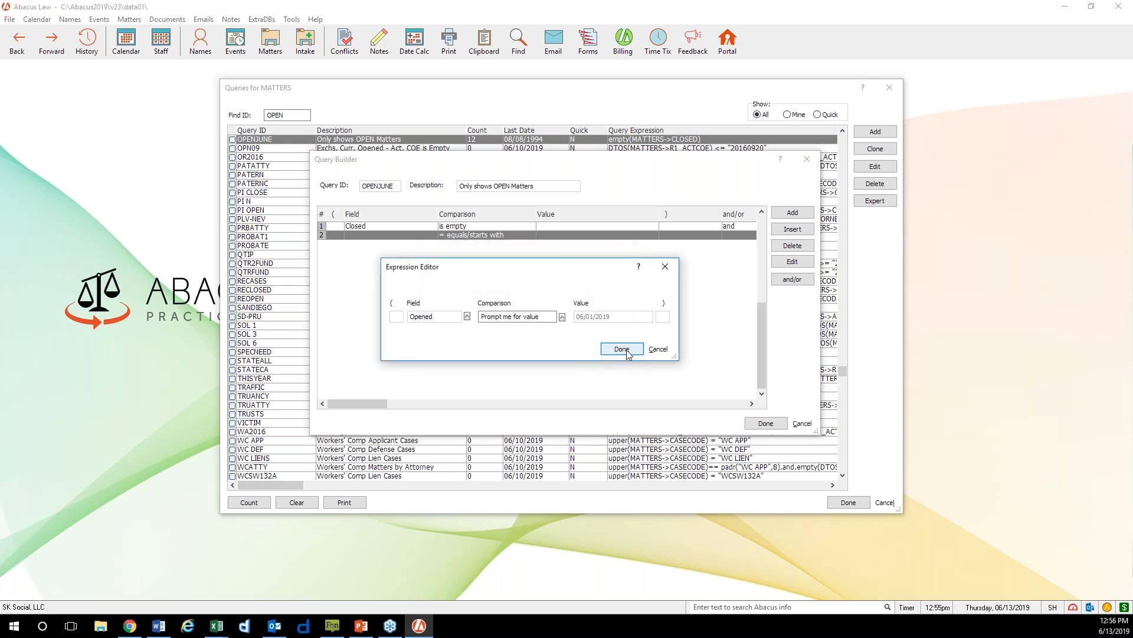
{"action": "left_click", "coordinate": [630, 352]}
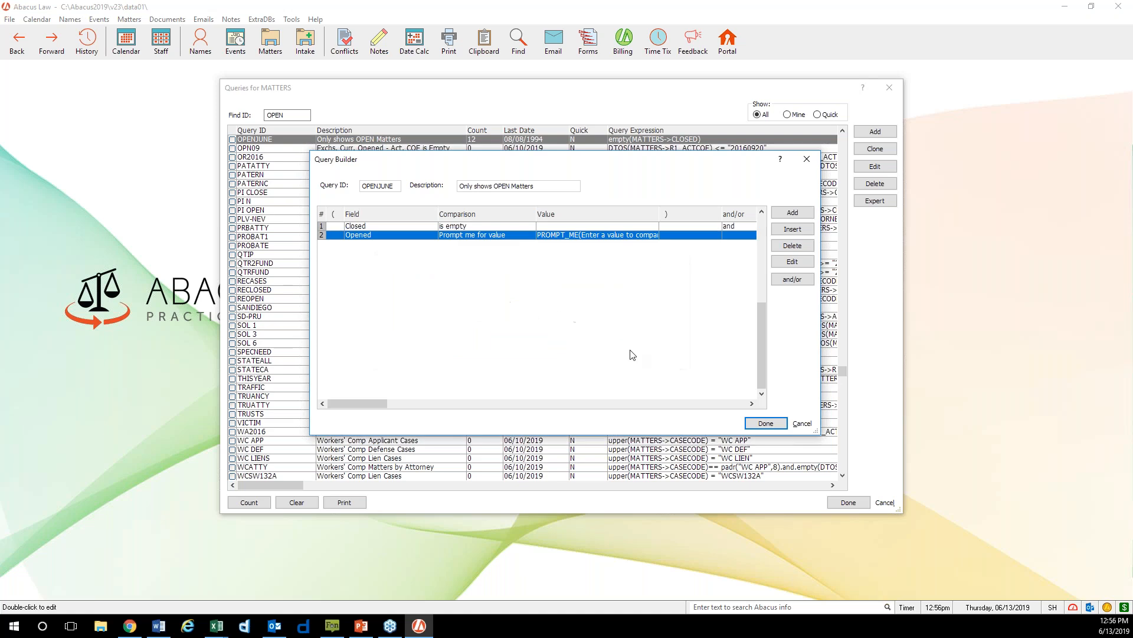
Step: Add a third condition to the query, also on the Opened field and combined with And
{"action": "left_click", "coordinate": [807, 220]}
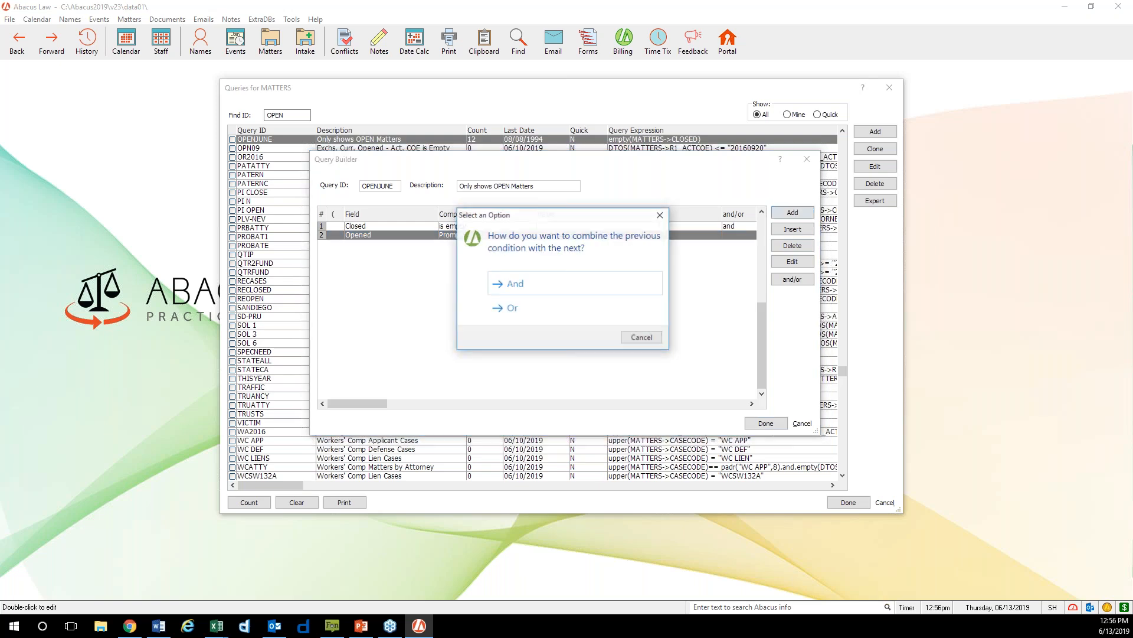
{"action": "left_click", "coordinate": [536, 290]}
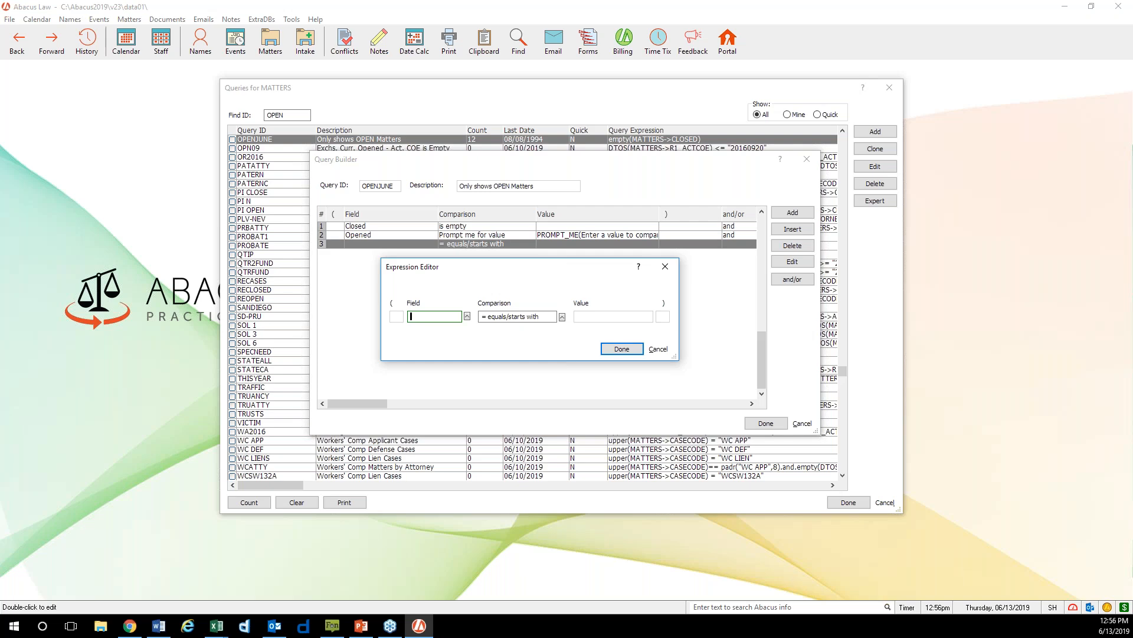
{"action": "left_click", "coordinate": [467, 317]}
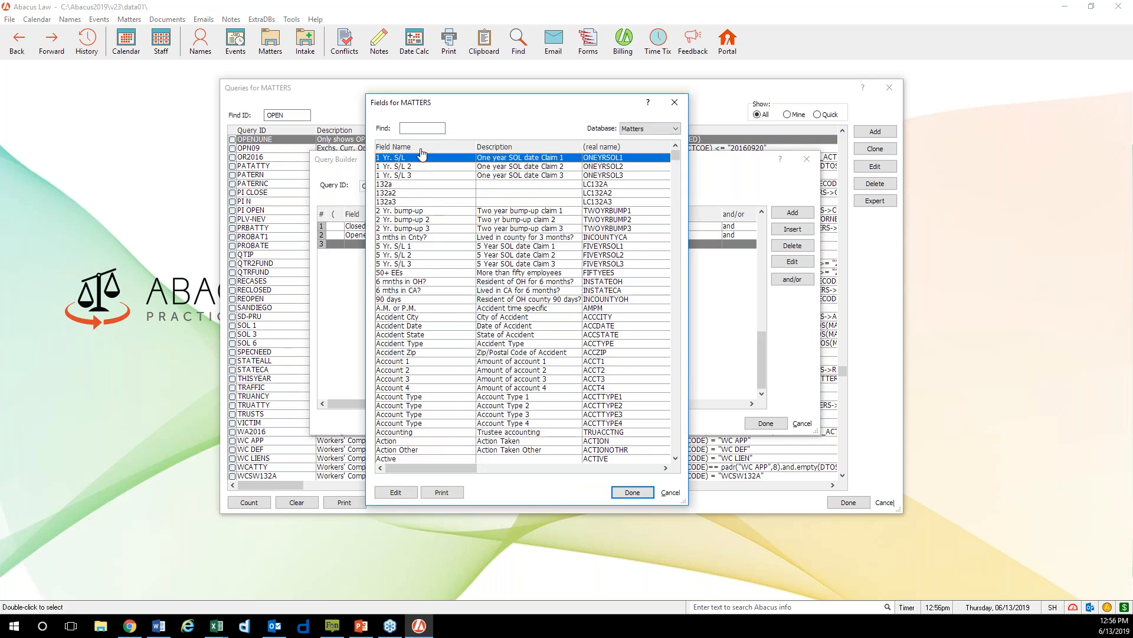
{"action": "type", "text": "OP"}
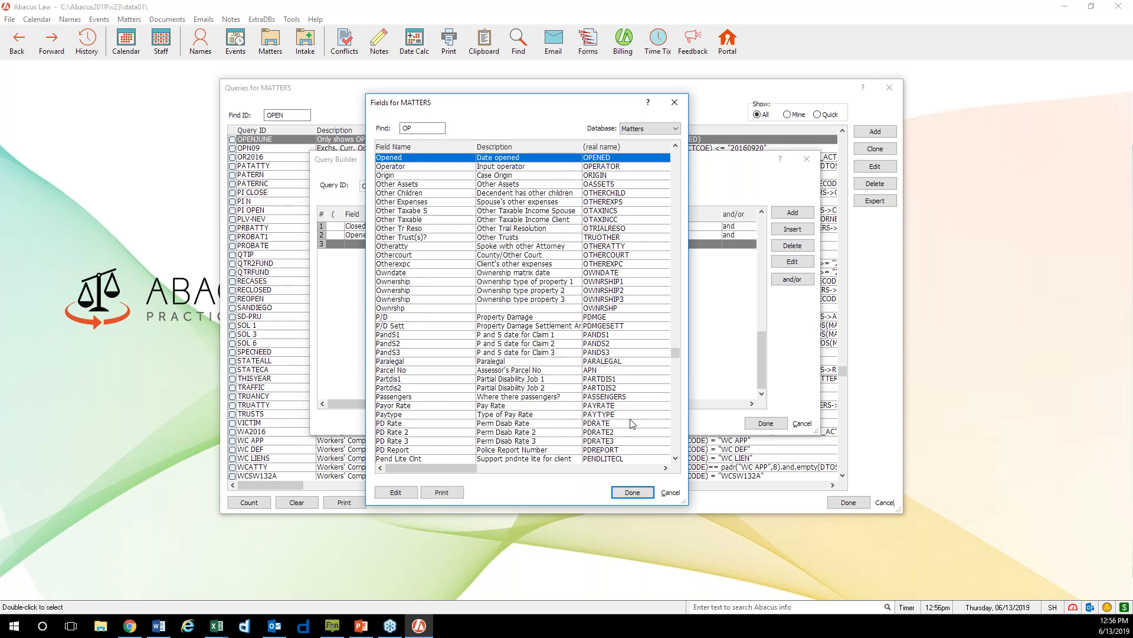
{"action": "left_click", "coordinate": [623, 494]}
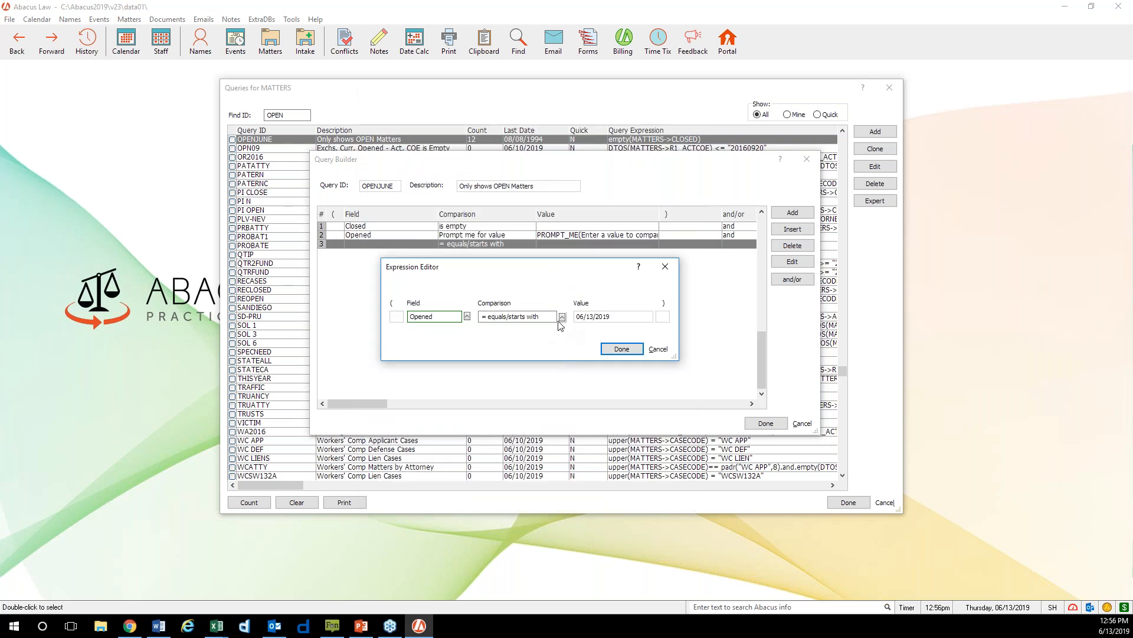
Step: Make the third condition prompt for a value, using is less than or = to and 31 as the day of the default date
{"action": "left_click", "coordinate": [562, 317]}
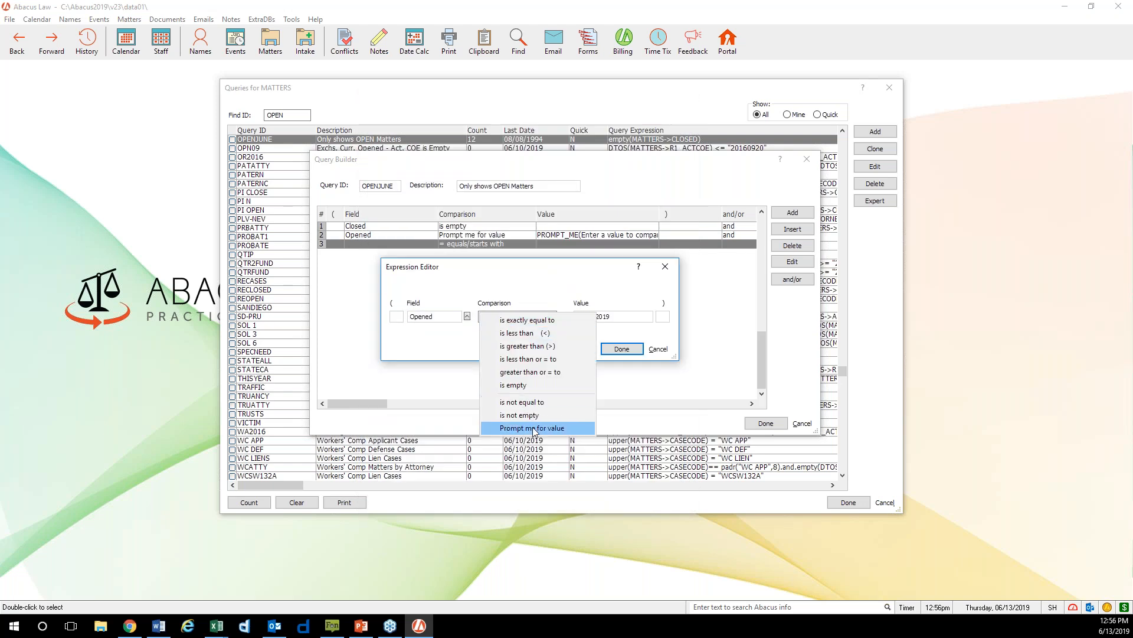
{"action": "left_click", "coordinate": [533, 428]}
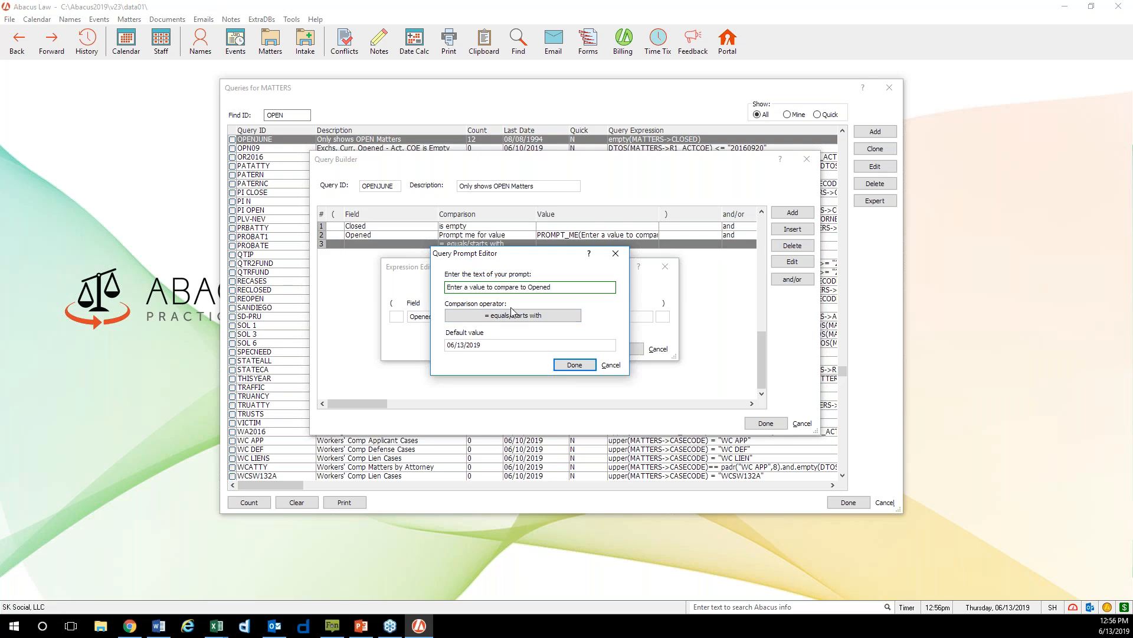
{"action": "left_click", "coordinate": [550, 316]}
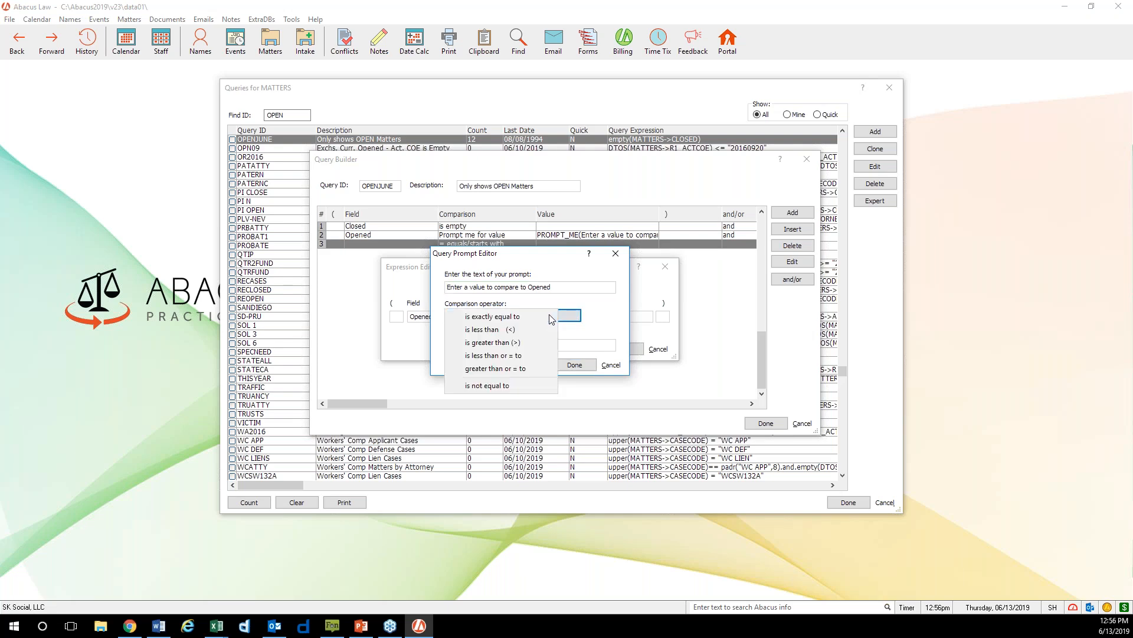
{"action": "left_click", "coordinate": [537, 354]}
{"action": "left_click", "coordinate": [466, 343]}
{"action": "key", "text": "BackSpace"}
{"action": "key", "text": "BackSpace"}
{"action": "type", "text": "31"}
{"action": "left_click", "coordinate": [571, 366]}
{"action": "left_click", "coordinate": [622, 349]}
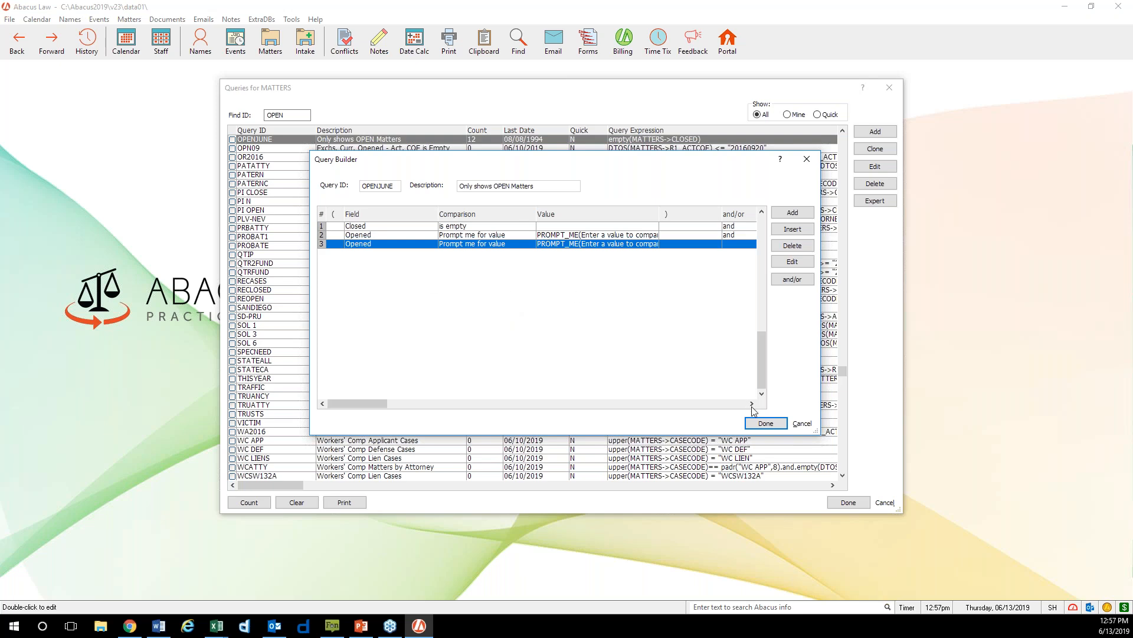
Step: Save the edited query and apply OPENJUNE to the Matters List report
{"action": "left_click", "coordinate": [765, 424]}
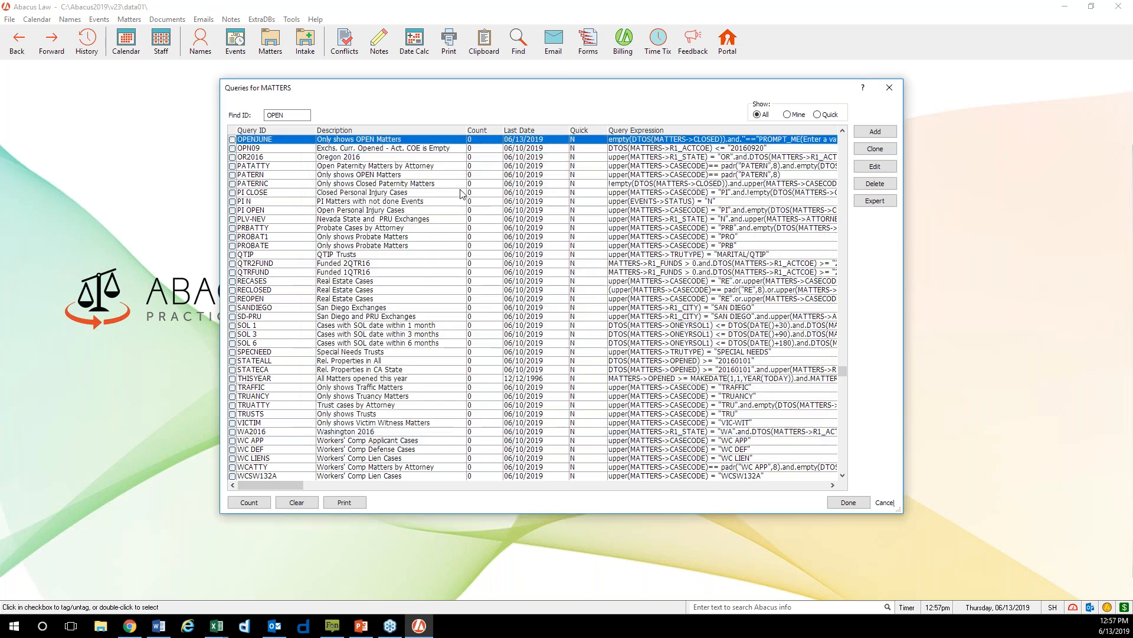
{"action": "left_click", "coordinate": [232, 140]}
{"action": "left_click", "coordinate": [848, 502]}
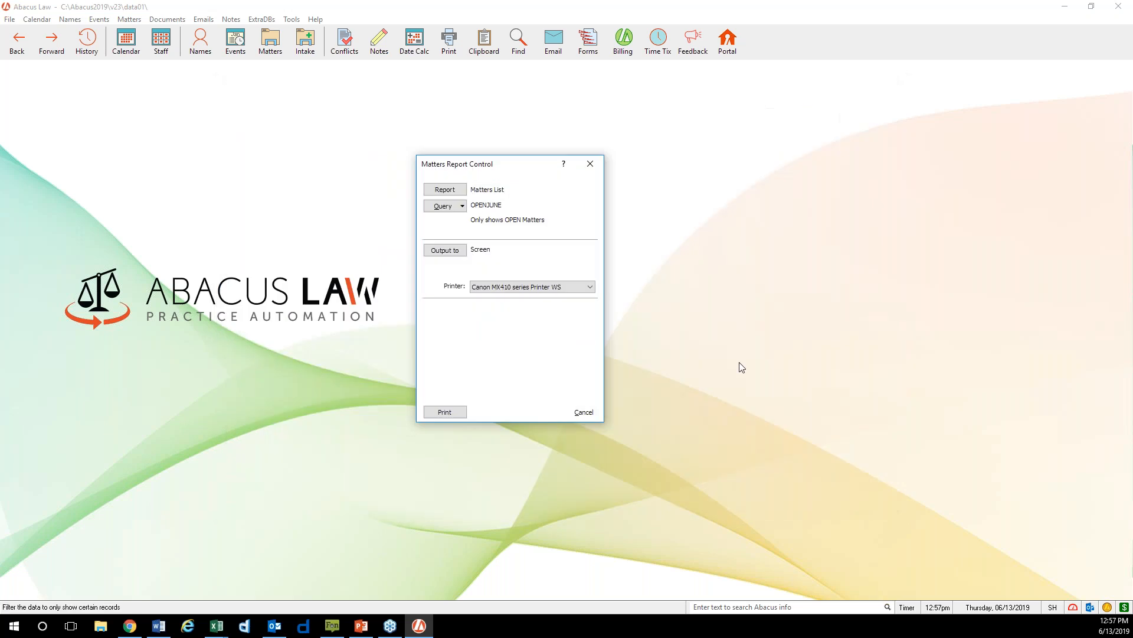